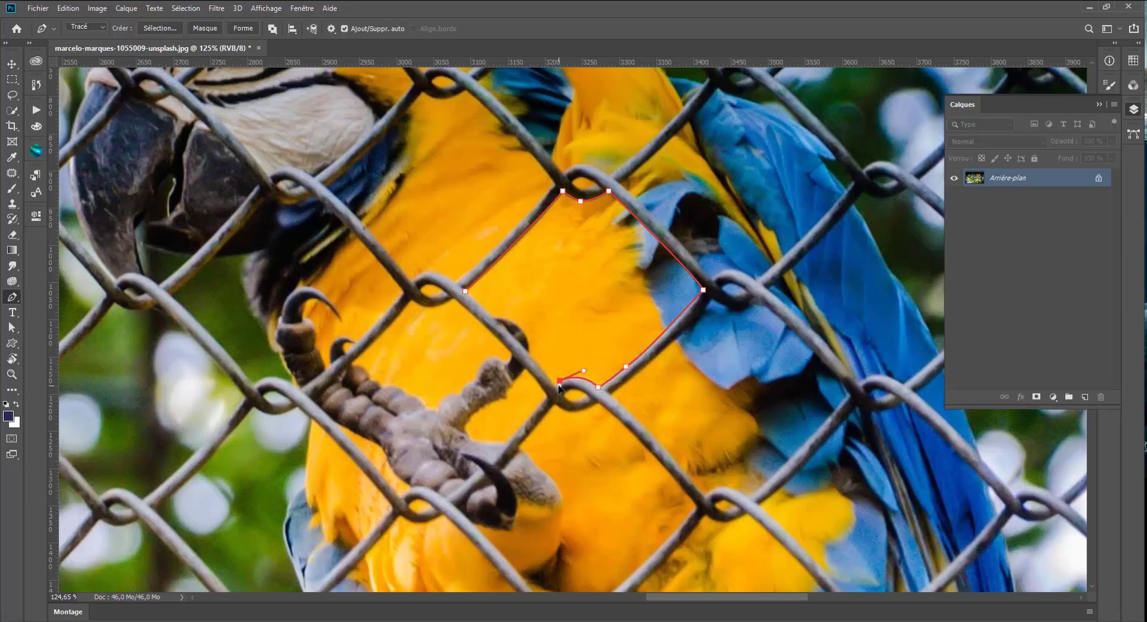
- Close the chest opening path, then outline the wing fence opening with a curved wire edge
left_click(528, 352)
left_click(531, 321)
left_click(632, 221)
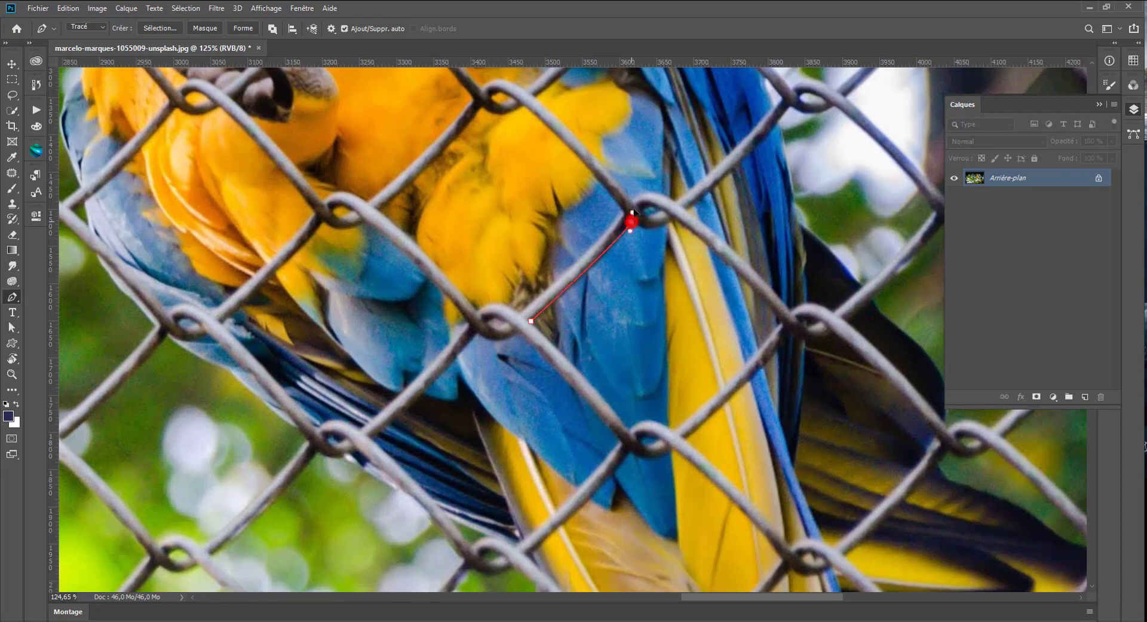
left_click(673, 219)
left_click(779, 320)
left_click(674, 429)
left_click(630, 429)
left_click(531, 321)
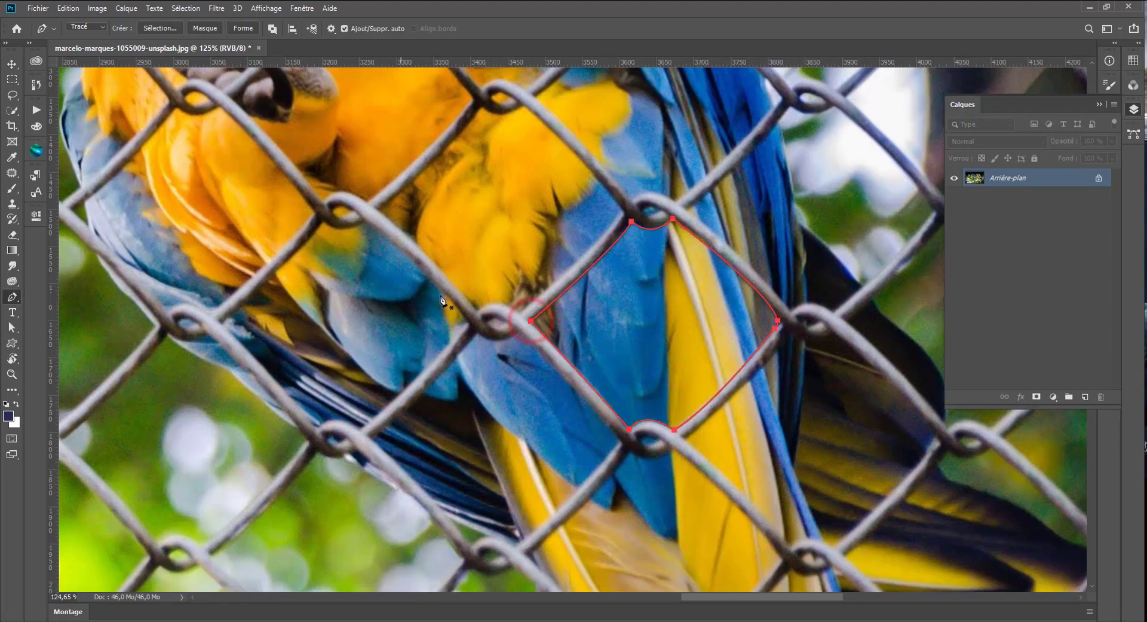
mouse_move(180, 115)
left_mouse_down()
mouse_move(476, 255)
mouse_move(534, 228)
left_mouse_up()
- Outline the fence opening below the claws with a closed diamond path
left_click(474, 248)
left_click(613, 355)
left_click(553, 422)
left_click(507, 455)
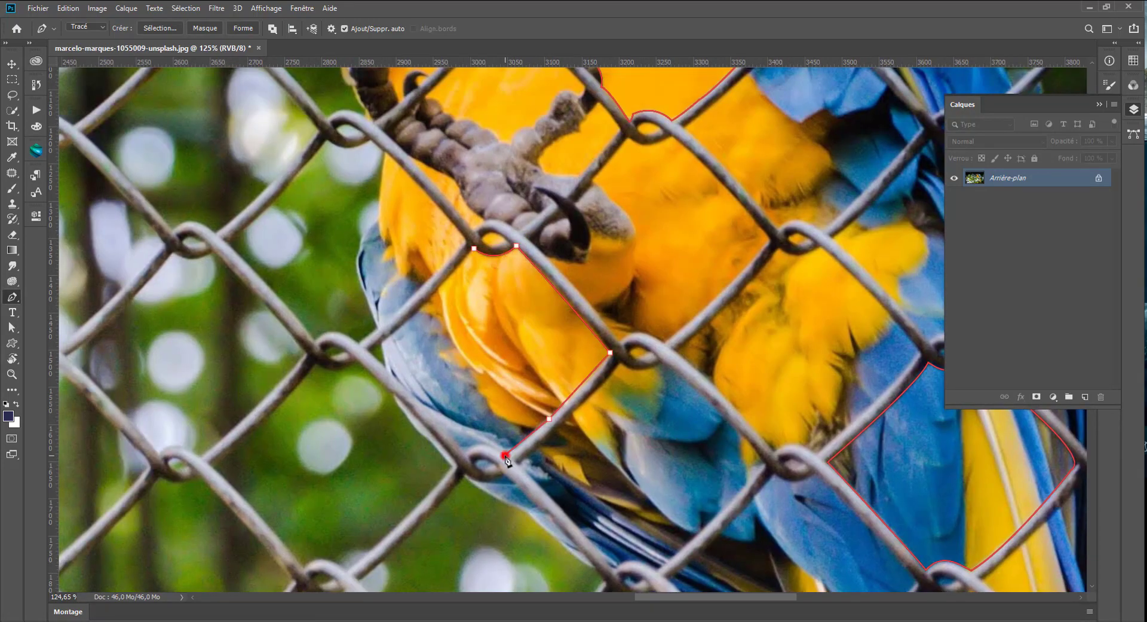
left_click(369, 355)
left_click(474, 247)
key("ctrl+0")
scroll(719, 487, "up", 3)
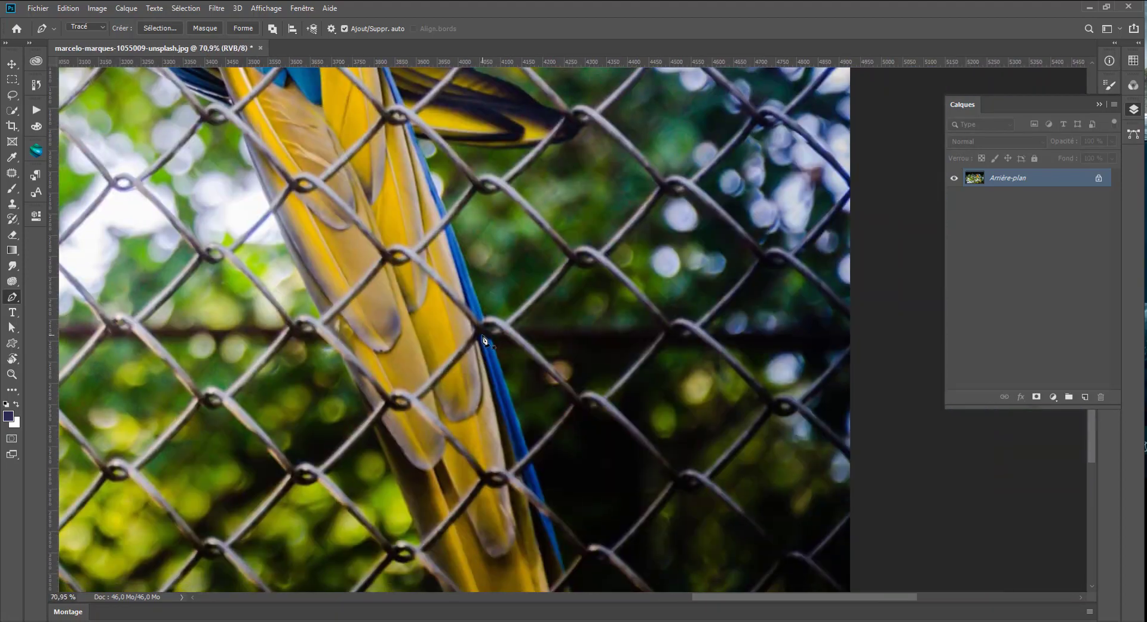
- Outline a fence opening over the tail with a closed path
left_click(486, 328)
left_click(572, 397)
left_click(526, 474)
left_click(414, 395)
scroll(484, 466, "down", 3)
scroll(479, 434, "up", 5)
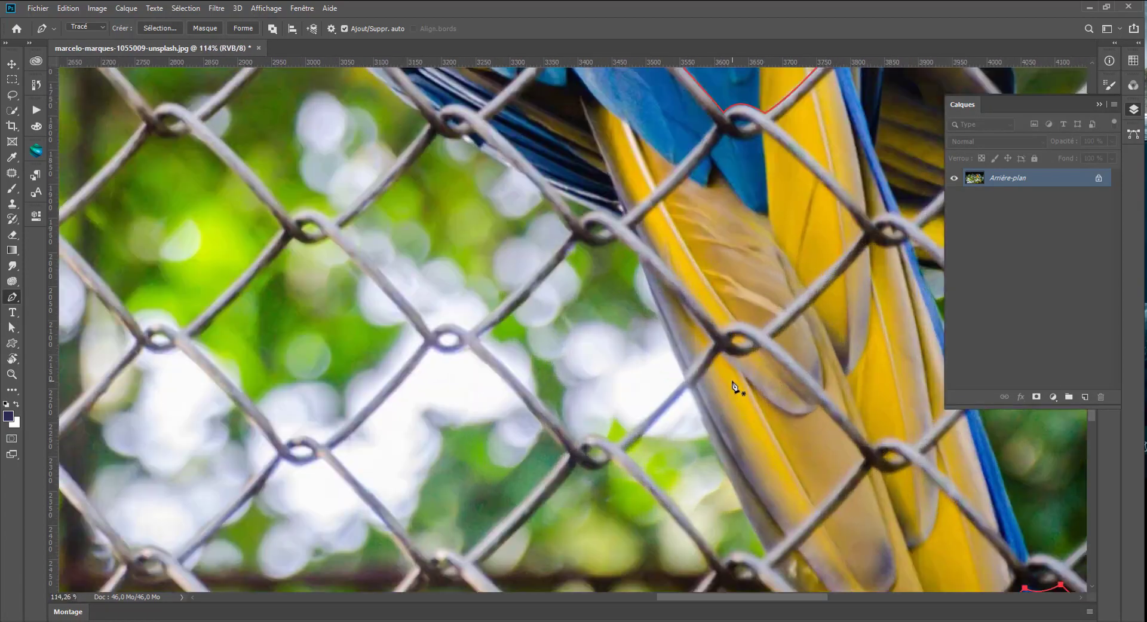
- Outline the lower tail fence opening with a closed path
left_click(530, 183)
left_click(398, 319)
left_click(527, 461)
left_click(583, 461)
left_click(716, 327)
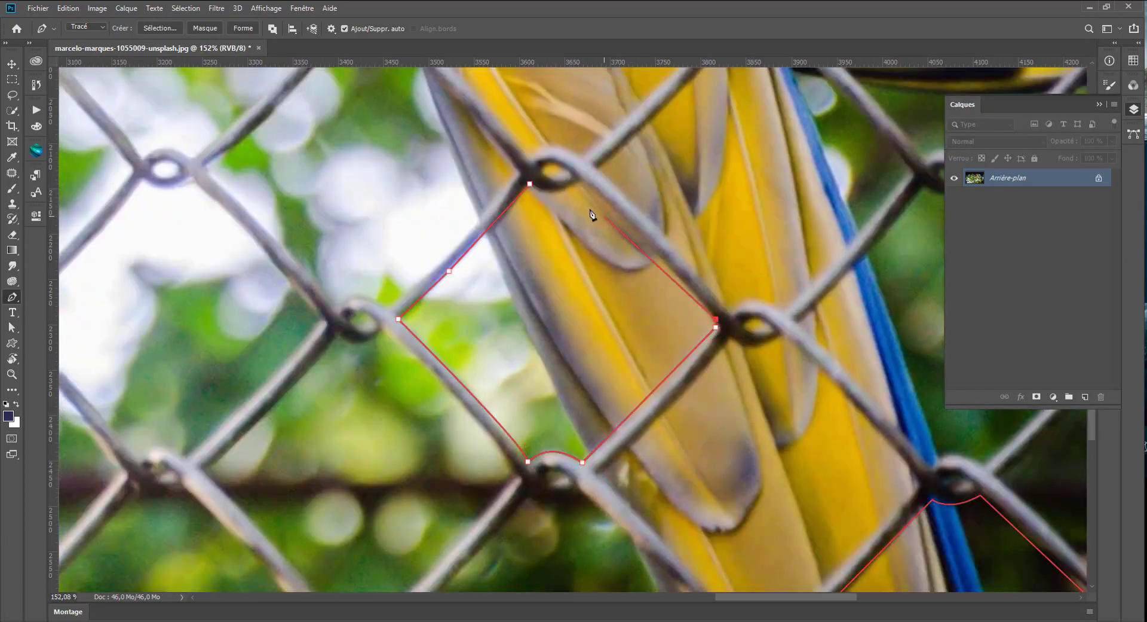
left_click(529, 184)
- Outline the fence opening over the head, then turn all paths into a selection
key("ctrl+0")
scroll(358, 149, "up", 5)
left_click(533, 136)
left_click(595, 201)
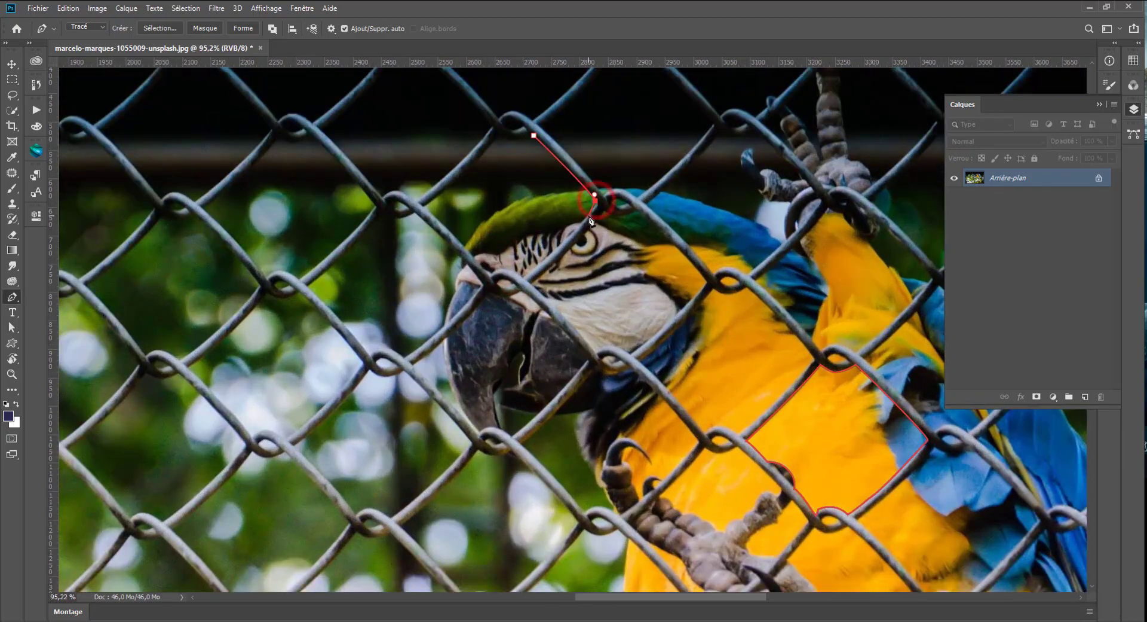
left_click(523, 277)
left_click(490, 274)
left_click(424, 206)
left_click(500, 136)
left_click_drag(534, 136, 550, 133)
key("ctrl+0")
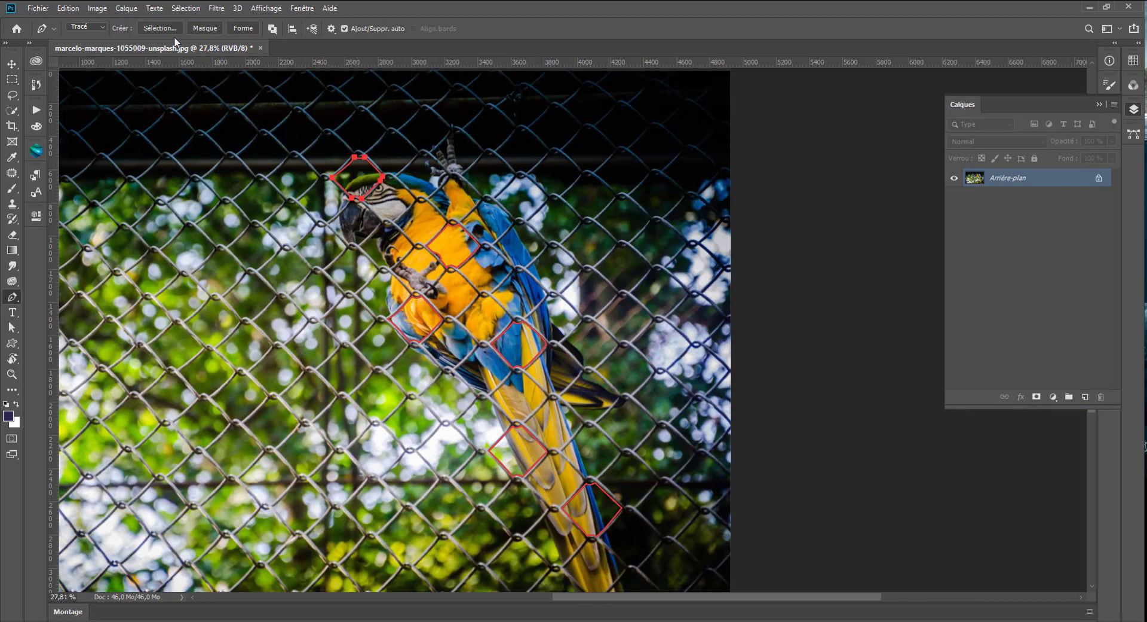
right_click(292, 111)
- Content-Aware Fill the selected openings onto a new layer after refining the sampling area
key("Return")
left_click(68, 8)
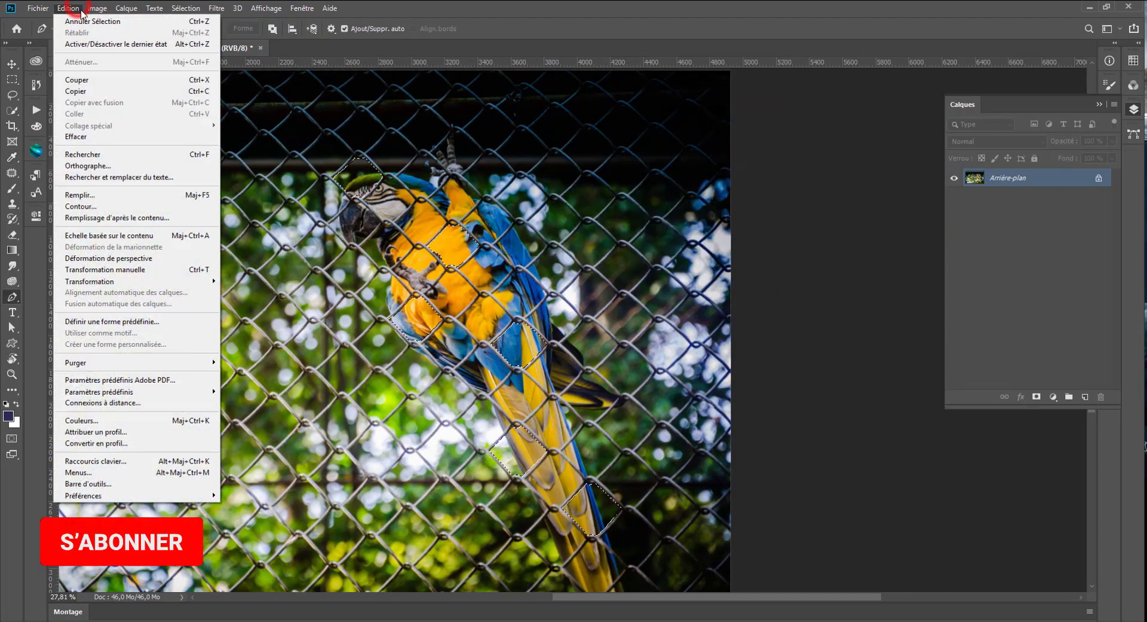
left_click(90, 215)
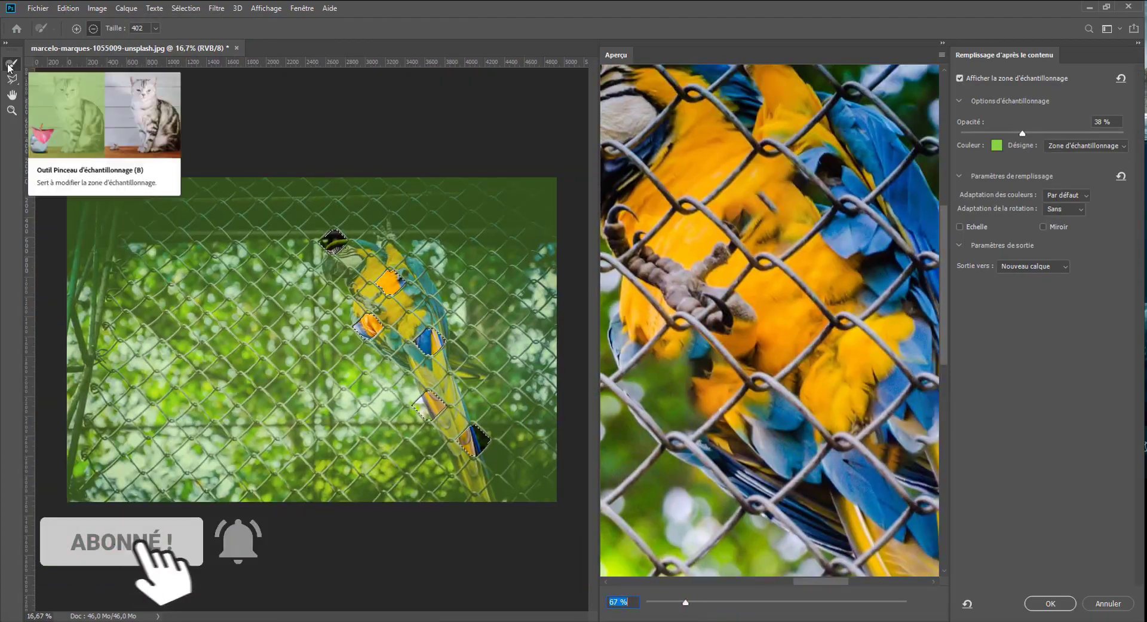
left_click_drag(210, 289, 67, 509)
key("Return")
left_click_drag(842, 602, 799, 602)
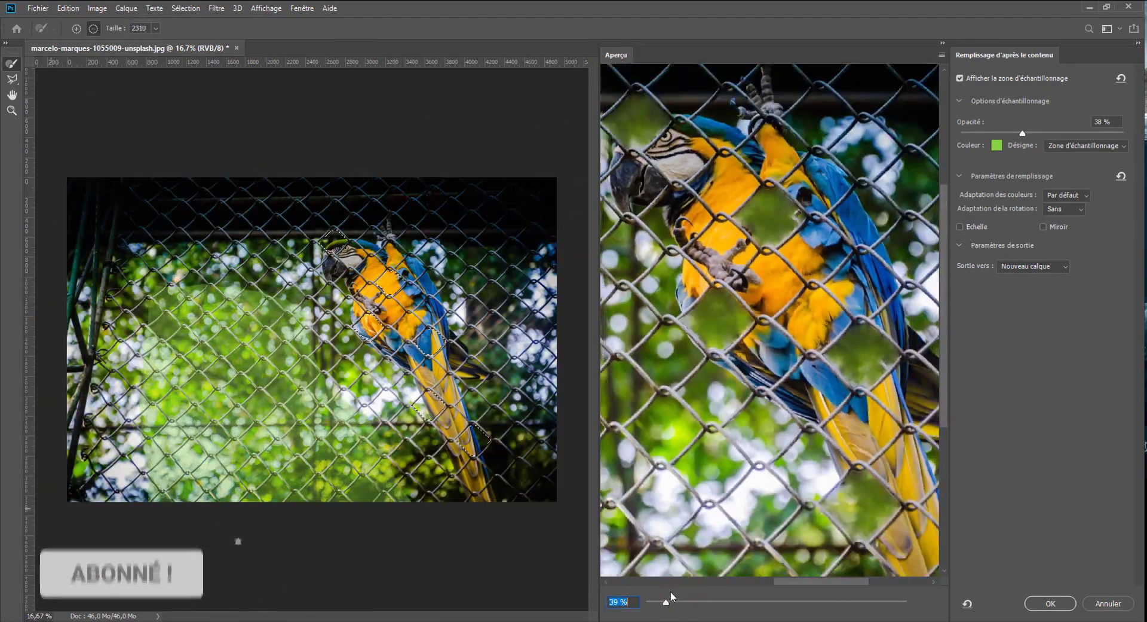
left_click(556, 461)
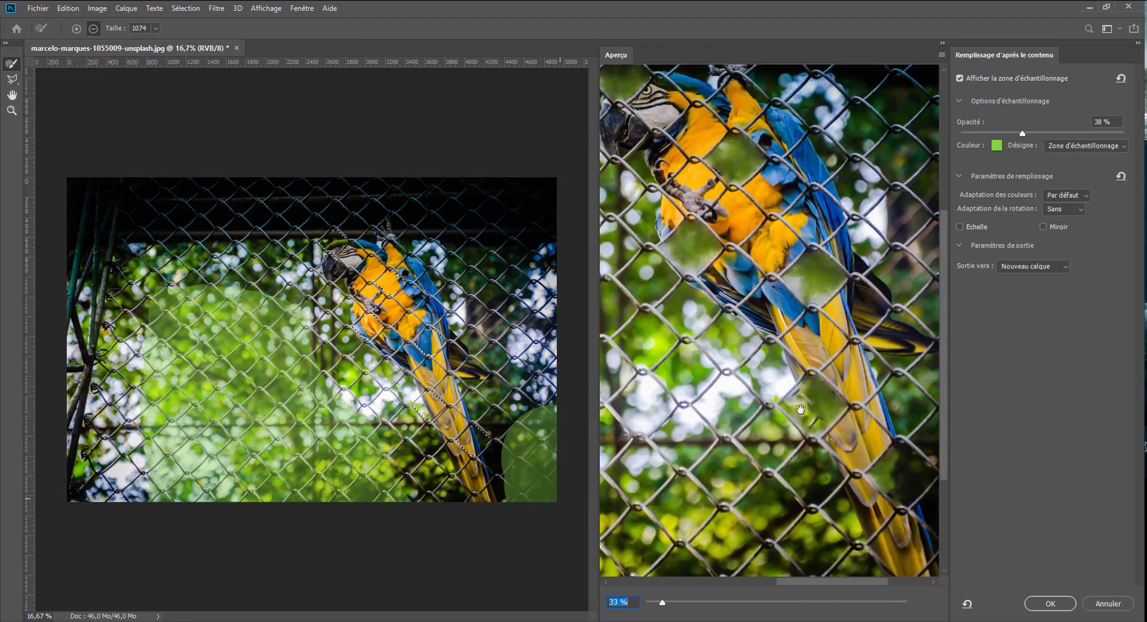
key("Return")
- Clone Stamp background over a leftover feather in the filled area
scroll(825, 461, "up", 5)
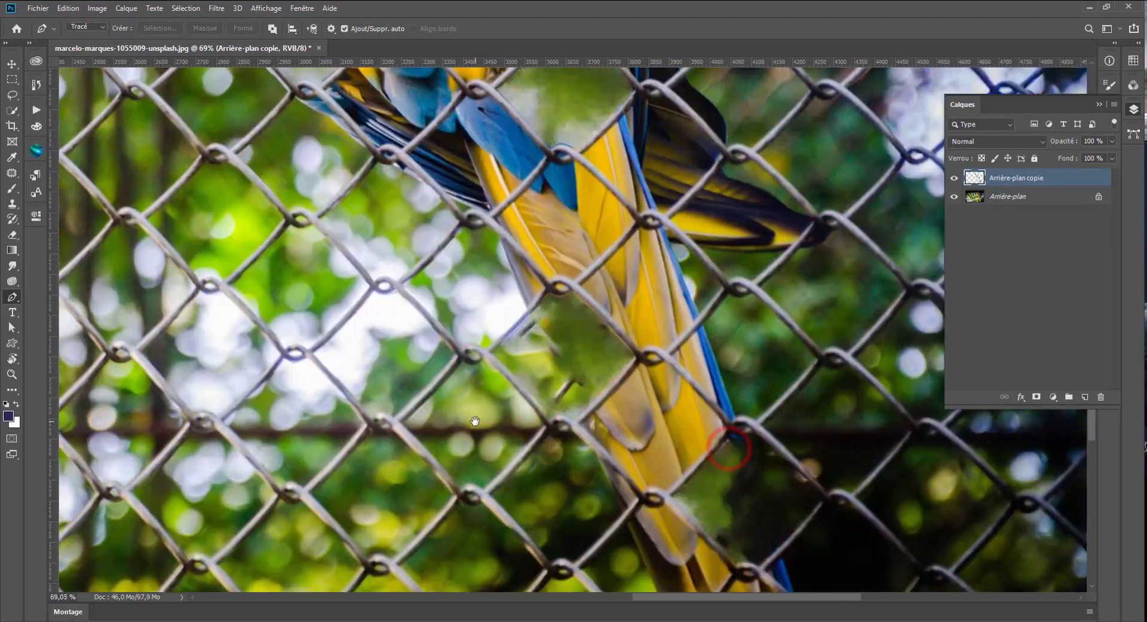
key("s")
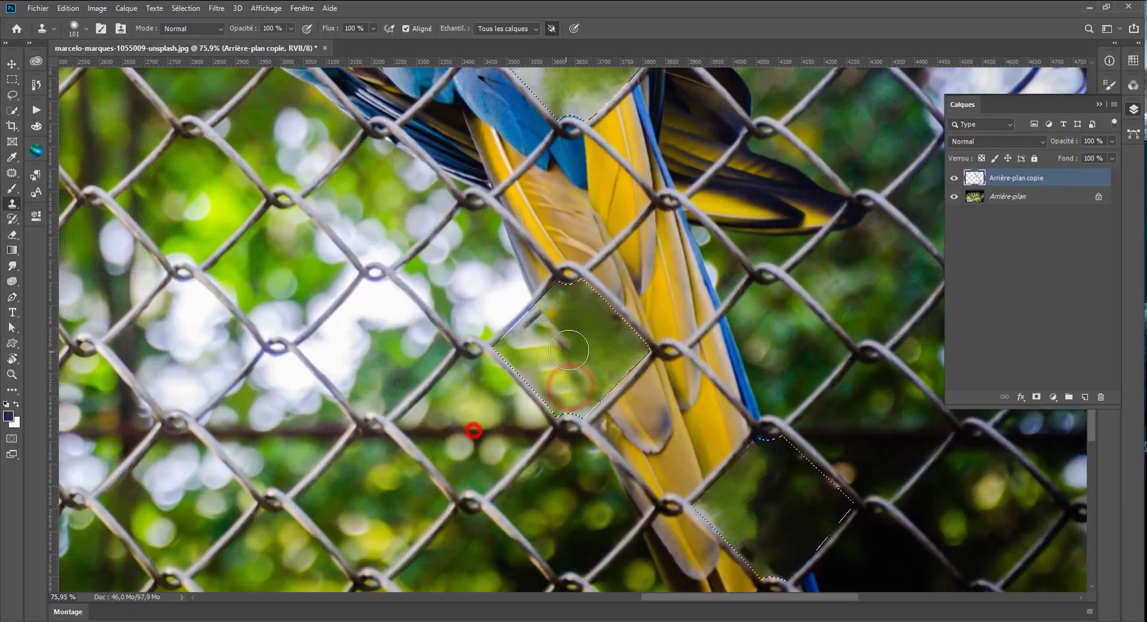
scroll(657, 419, "down", 3)
scroll(811, 430, "down", 1)
scroll(437, 362, "up", 3)
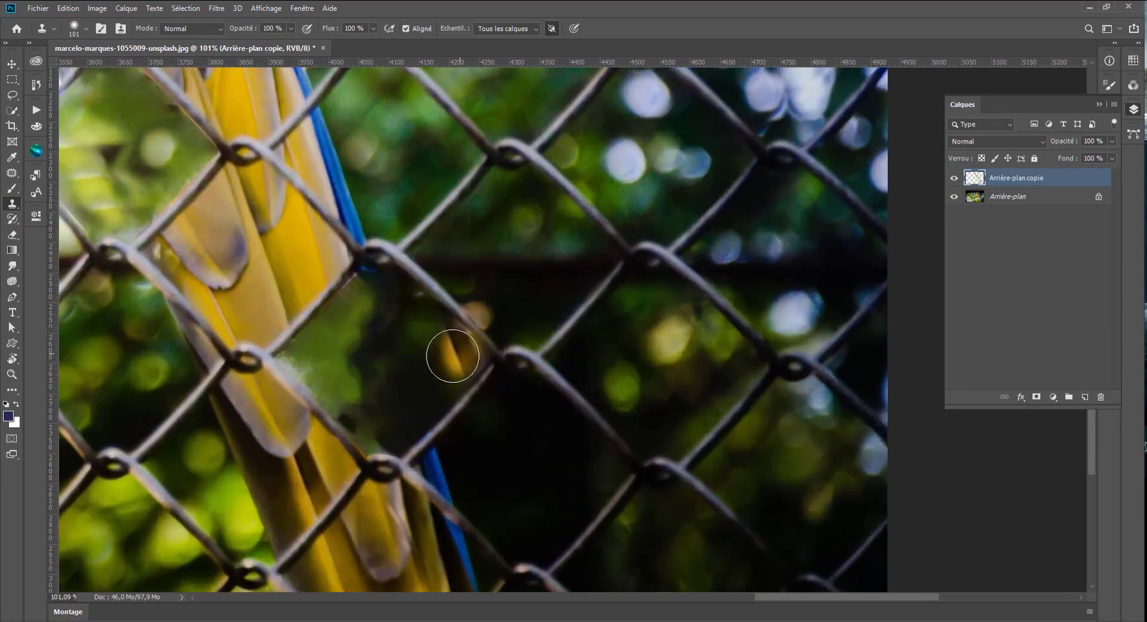
scroll(438, 358, "down", 1)
right_click(478, 335)
left_click(466, 335)
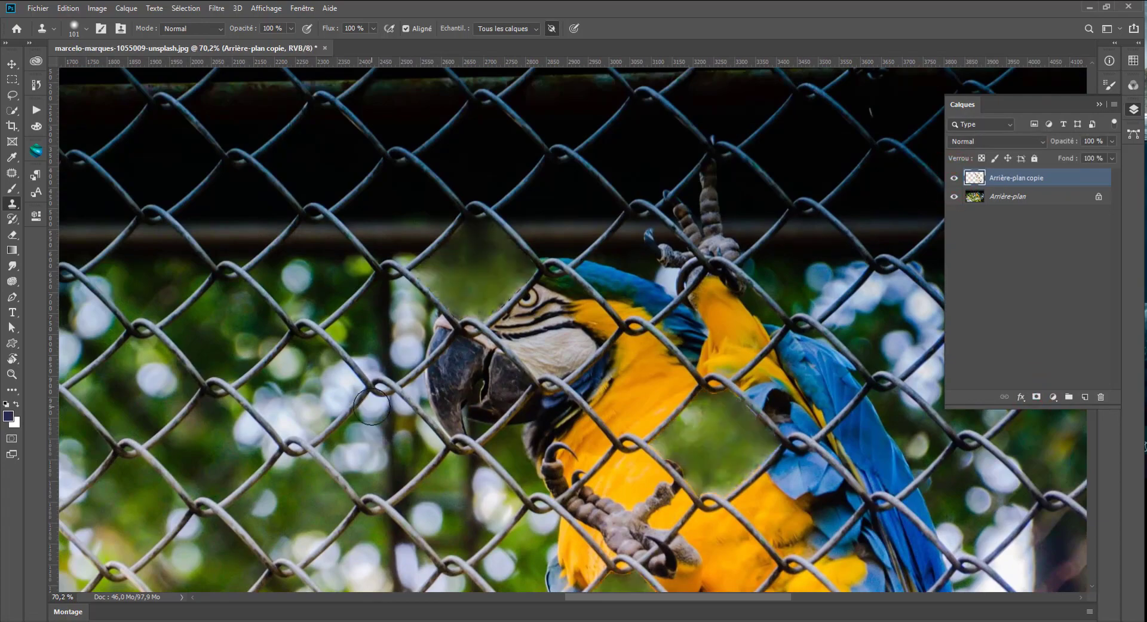
- Mask the filled layer and copy a moved patch onto new layer Calque 1
key("b")
left_click(518, 230)
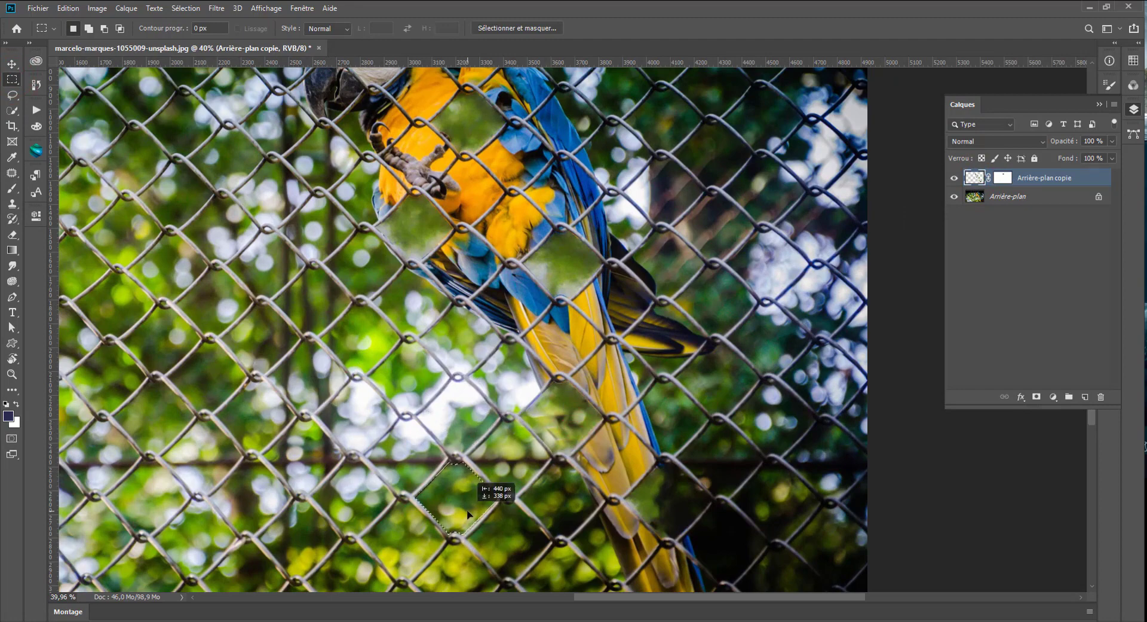
mouse_move(468, 514)
left_mouse_down()
mouse_move(492, 474)
mouse_move(627, 434)
left_mouse_up()
key("ctrl+j")
key("v")
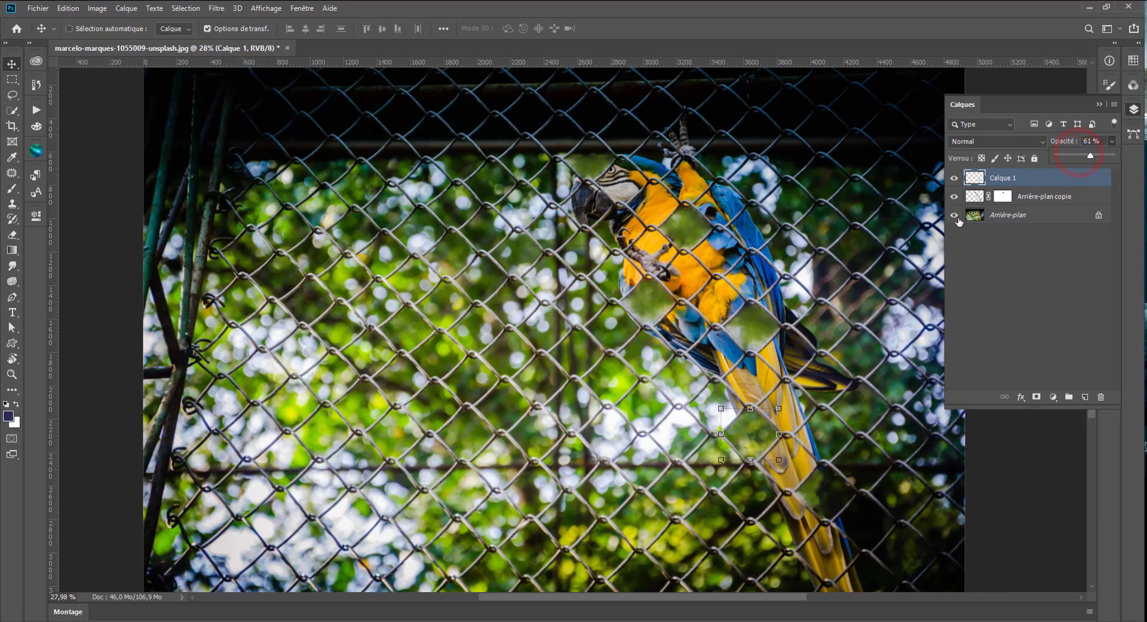
- Replace the misplaced patch with a clean background copy and warp it to fit the fence
left_click(975, 177, "ctrl")
left_click(1102, 396)
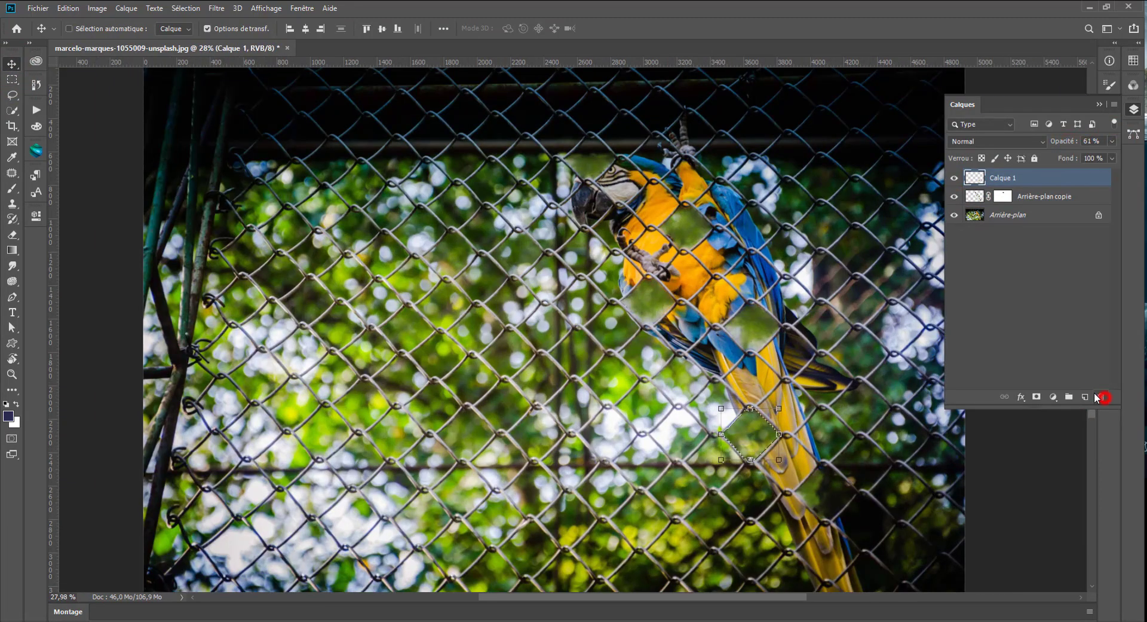
left_click(1016, 196)
key("m")
left_click_drag(741, 432, 677, 428)
key("ctrl+j")
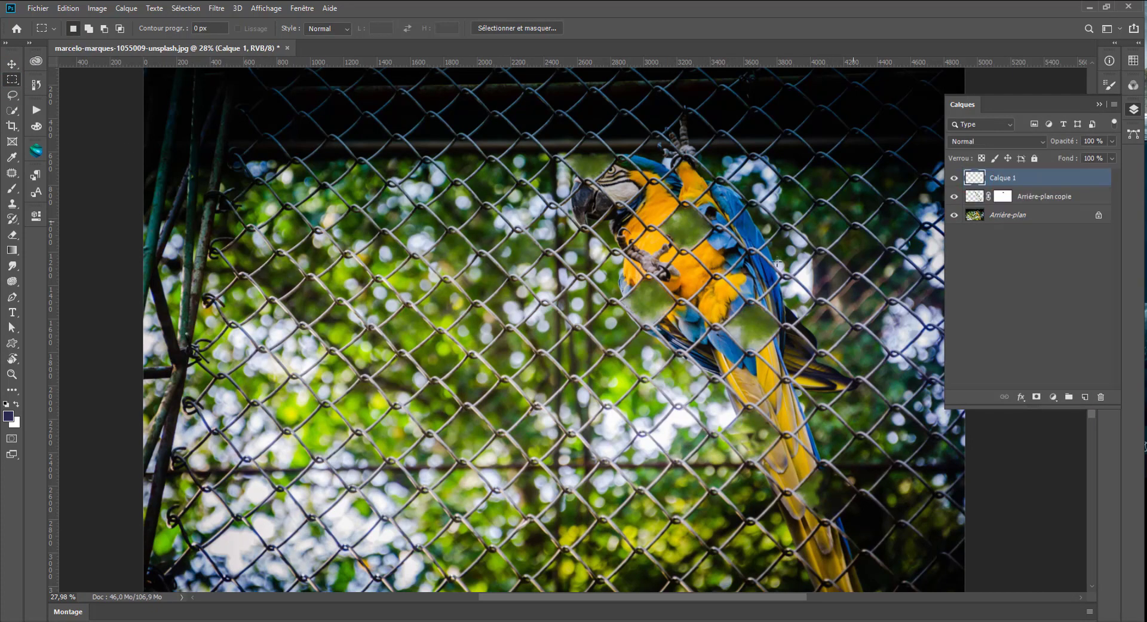
key("ctrl+t")
scroll(774, 441, "up", 5)
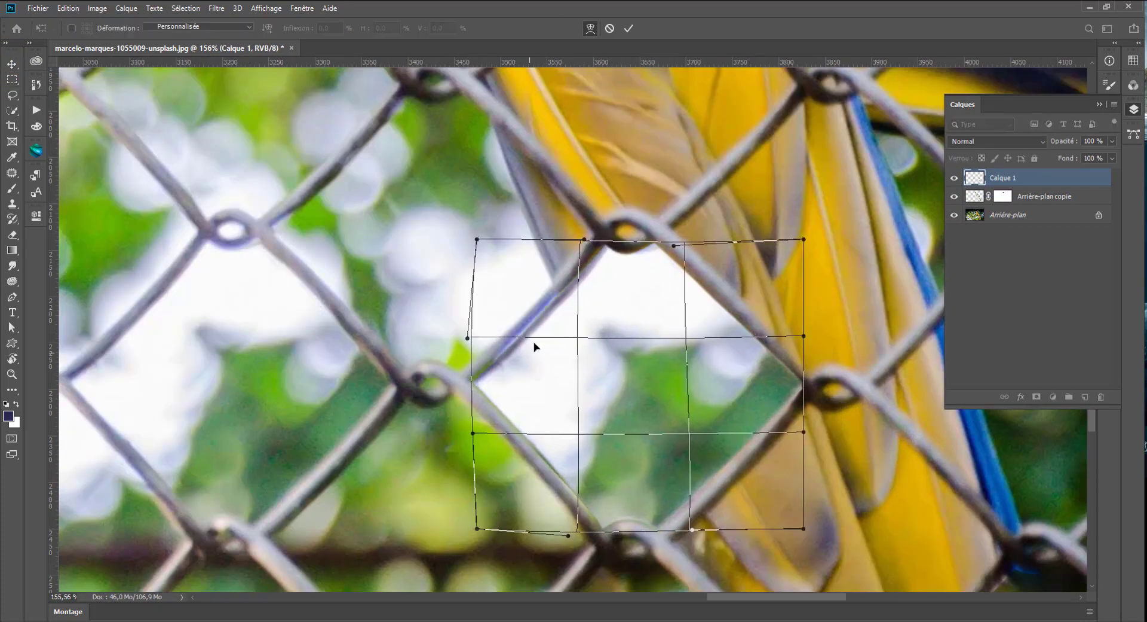
key("Return")
- Crop the photo to a narrower portrait frame
key("ctrl+0")
key("c")
left_click_drag(292, 328, 586, 328)
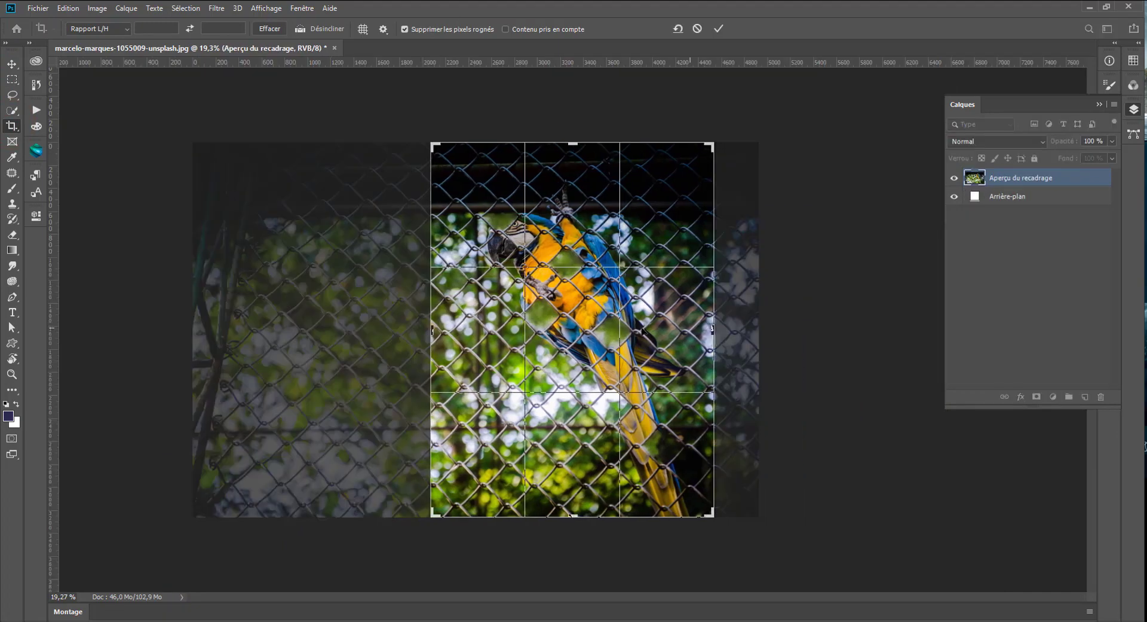
key("Return")
left_click(1053, 397)
- Add a Levels layer and an LBB Photo Filter layer at 7% density
left_click(1034, 461)
left_click(1054, 397)
left_click(1051, 537)
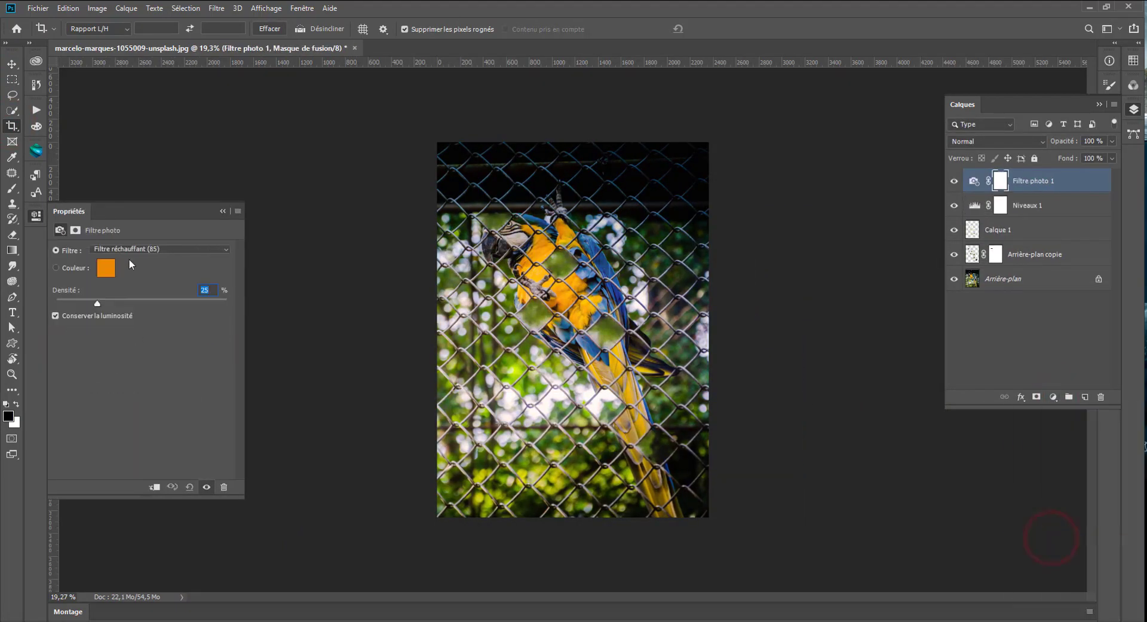
left_click(160, 249)
left_click(143, 281)
left_click(160, 249)
left_click(143, 282)
- Add a Selective Color layer adjusting Yellows +64, toggling it to compare
left_click(1053, 397)
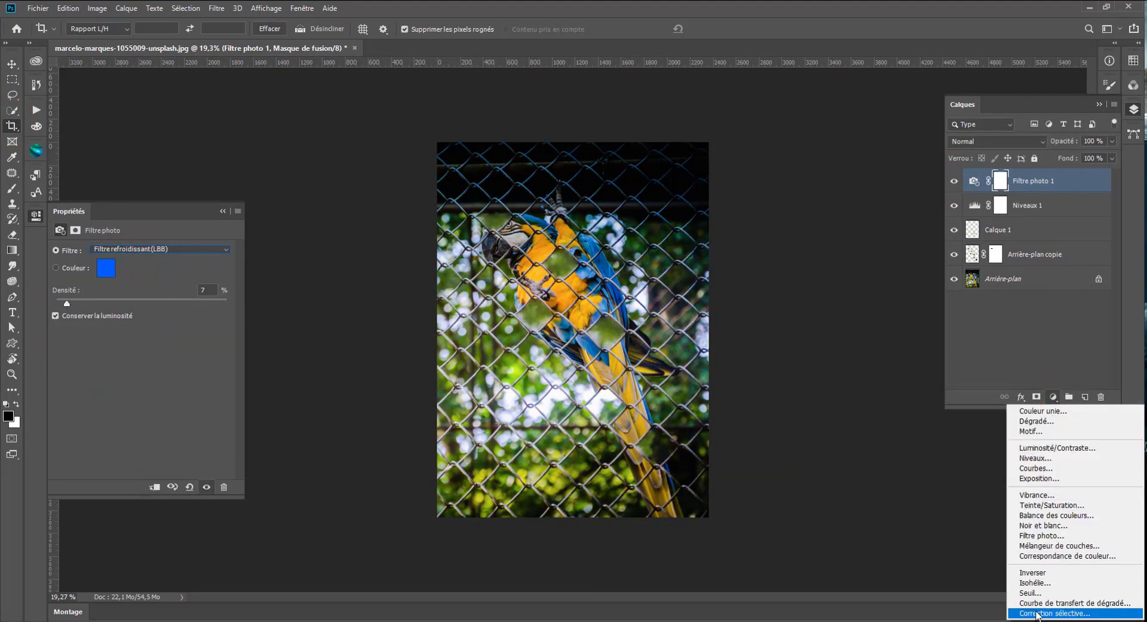
left_click(1051, 613)
left_click(176, 263)
left_click(137, 295)
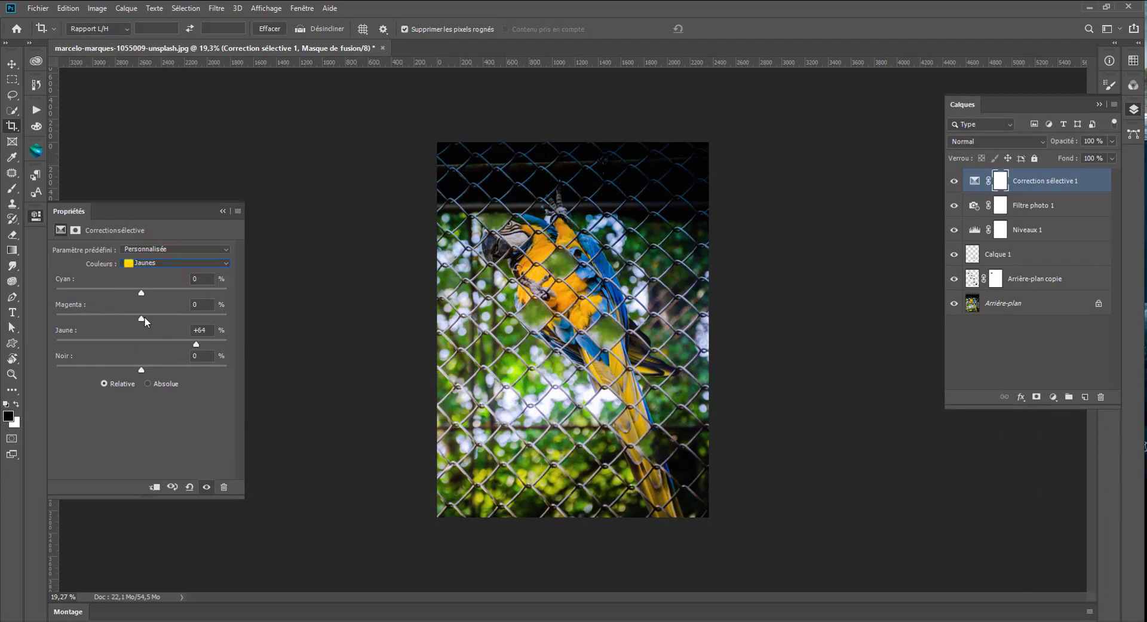
left_click(954, 181)
left_click(954, 180)
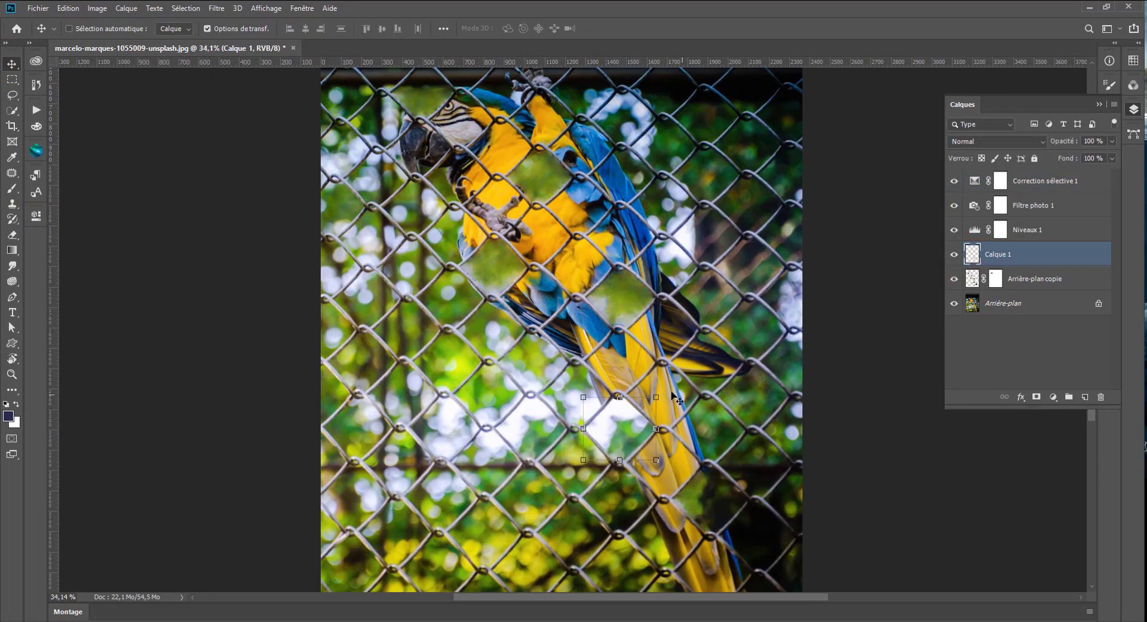
scroll(658, 418, "up", 5)
- Select the Brush tool for painting on the patch mask
key("b")
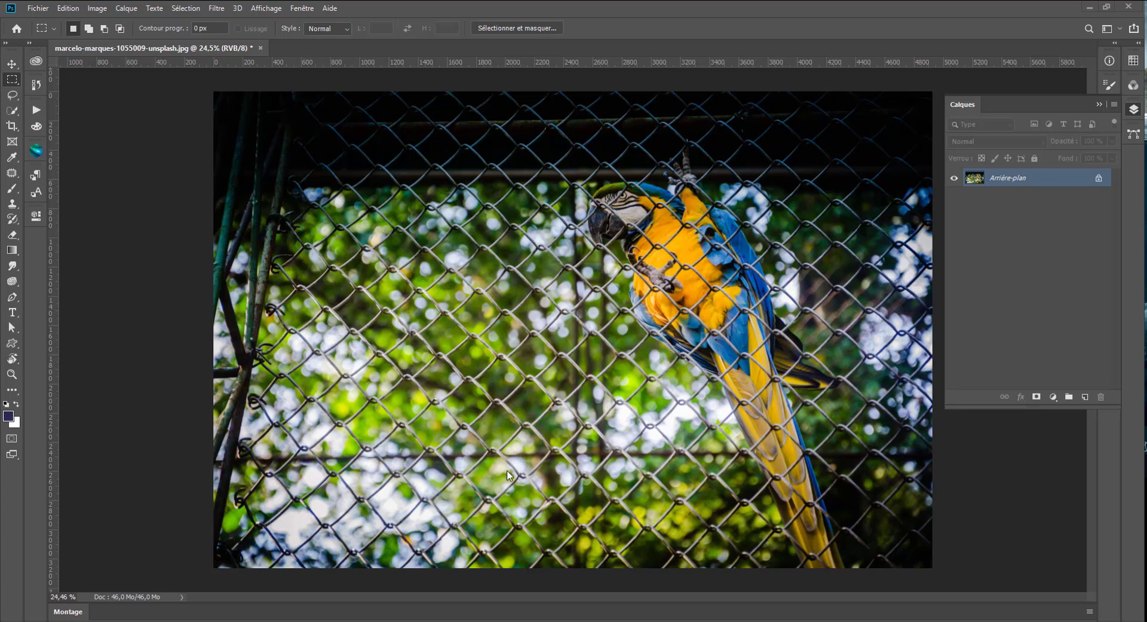
- Set the Pen tool to Path mode and confirm path outlines are 2 px red
left_click(11, 300)
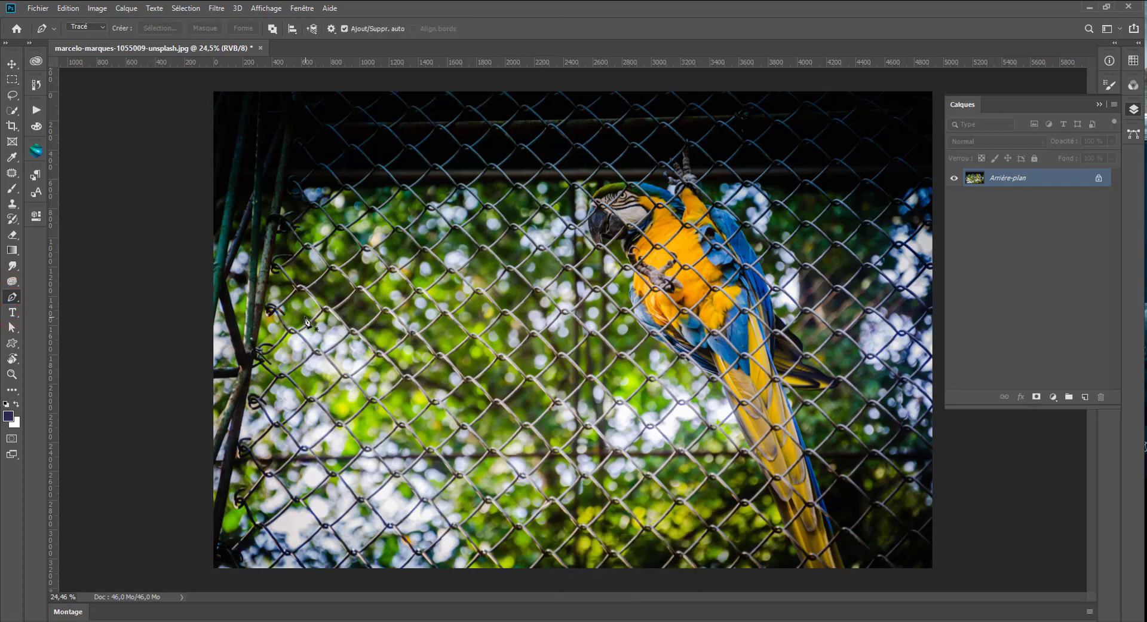
left_click(102, 27)
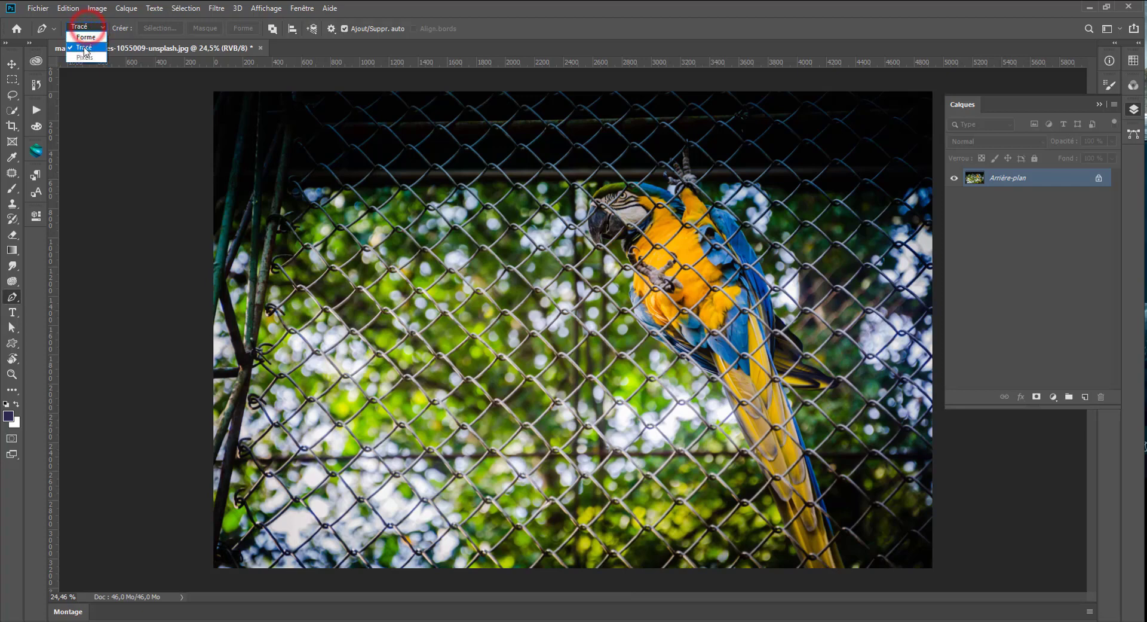
left_click(85, 48)
left_click(331, 29)
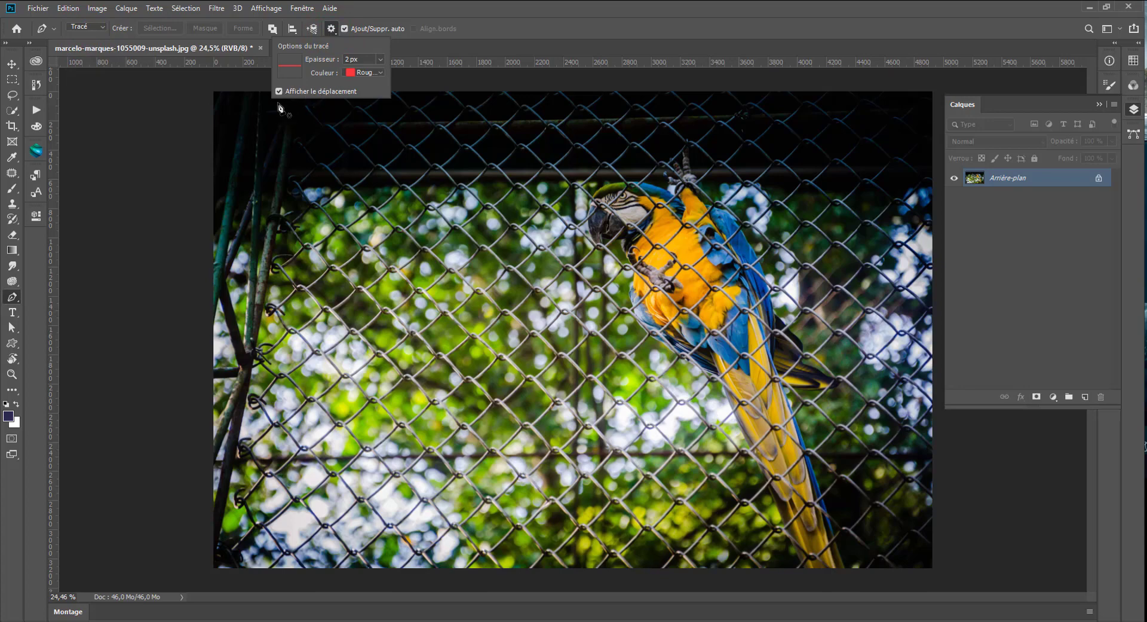
scroll(377, 197, "up", 1)
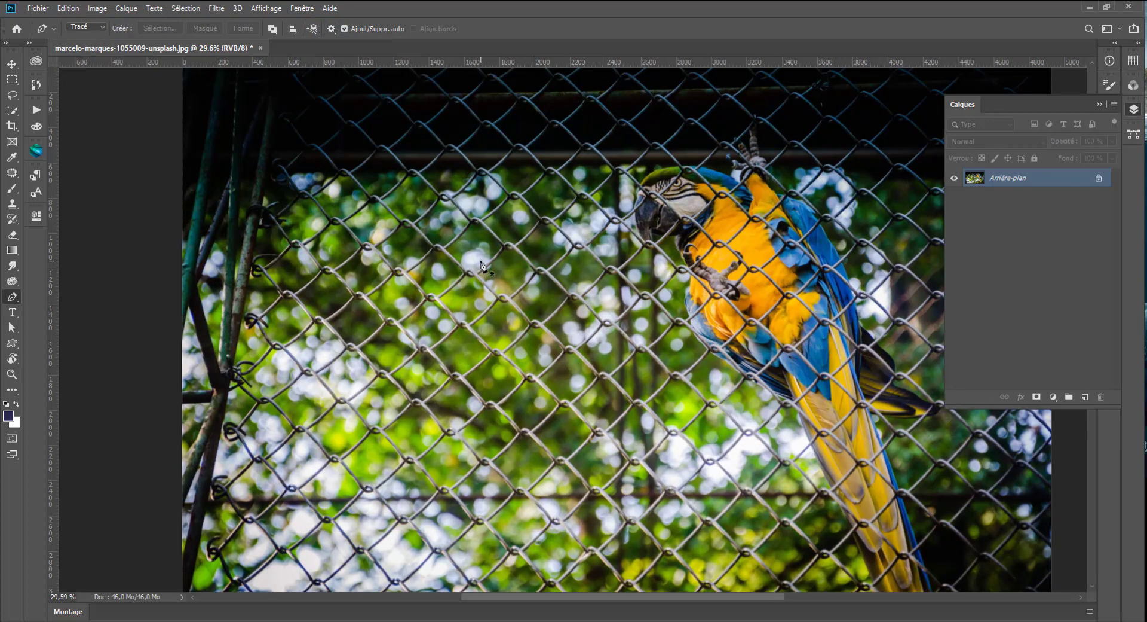
scroll(711, 323, "up", 2)
scroll(717, 298, "up", 2)
- Pan to the parrot's upper body and zoom to 125% on its chest and claw
mouse_move(723, 293)
left_mouse_down()
mouse_move(341, 375)
mouse_move(401, 221)
left_mouse_up()
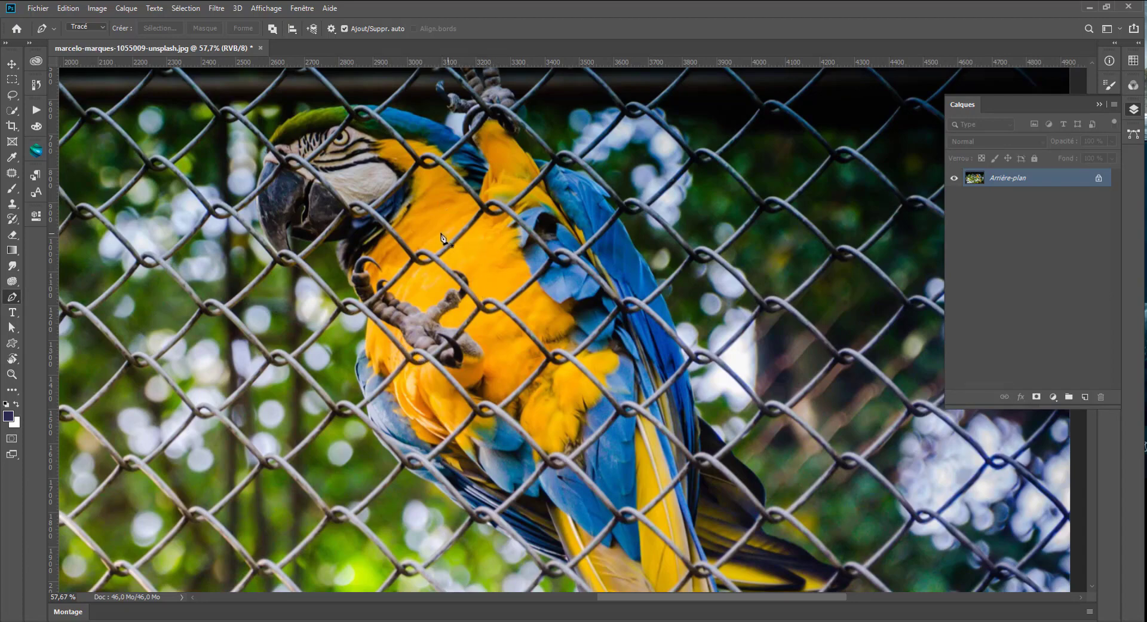
scroll(442, 239, "down", 1)
scroll(443, 251, "down", 1)
scroll(444, 263, "down", 2)
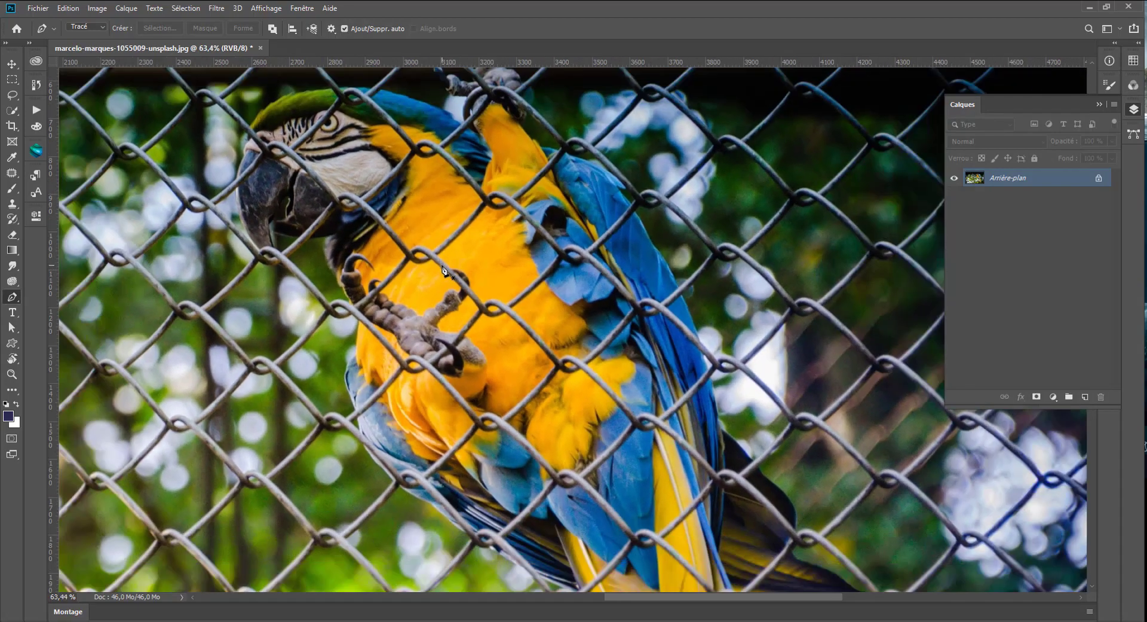
scroll(445, 271, "down", 2)
scroll(444, 270, "down", 2)
scroll(444, 270, "down", 2)
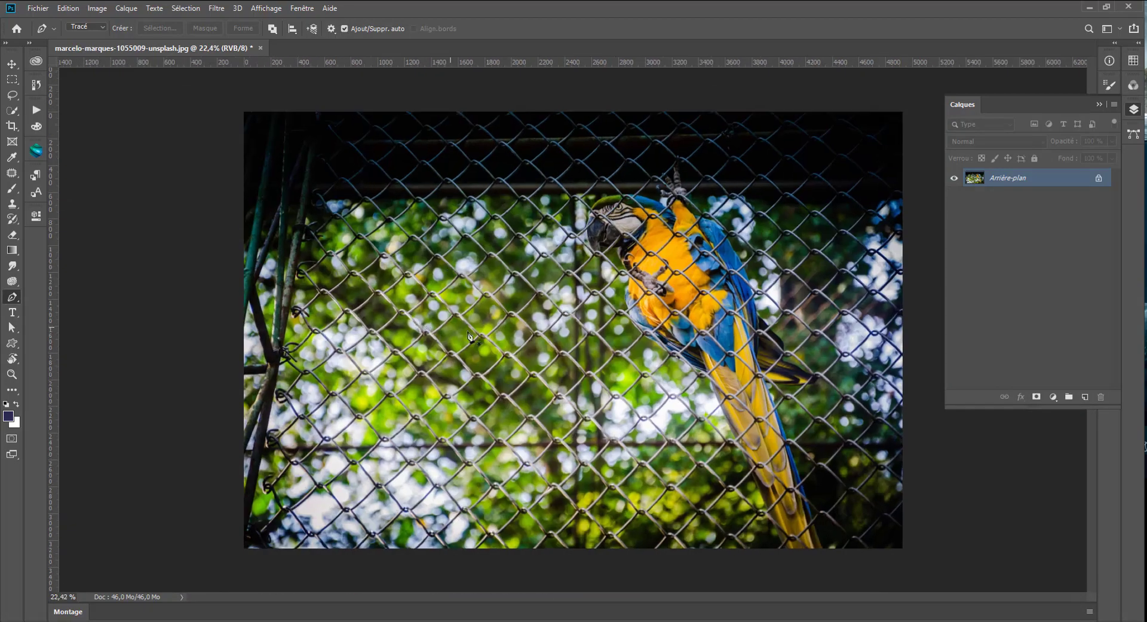
scroll(696, 312, "up", 3)
scroll(711, 320, "up", 2)
scroll(681, 339, "up", 2)
scroll(681, 339, "up", 1)
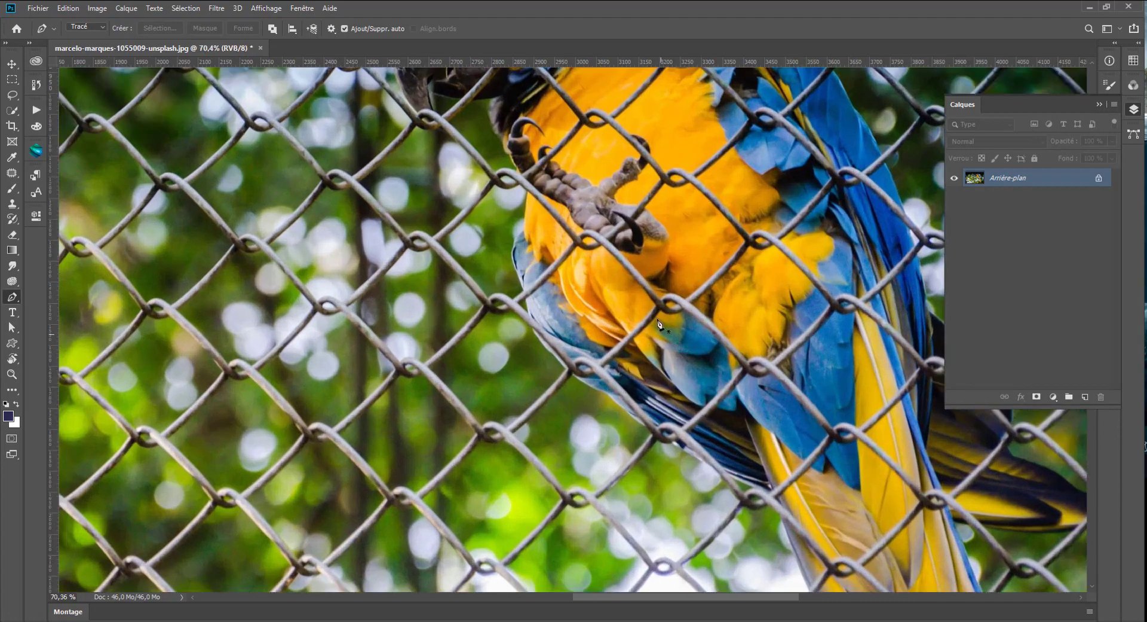
scroll(607, 302, "up", 2)
scroll(607, 301, "up", 2)
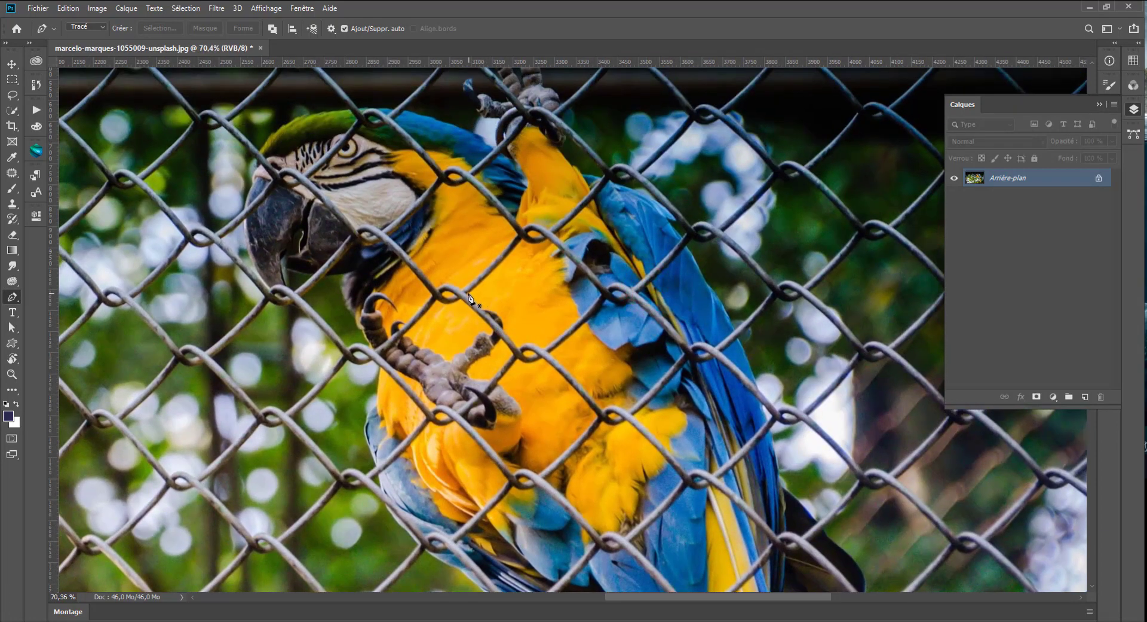
scroll(471, 302, "up", 2)
scroll(467, 295, "up", 2)
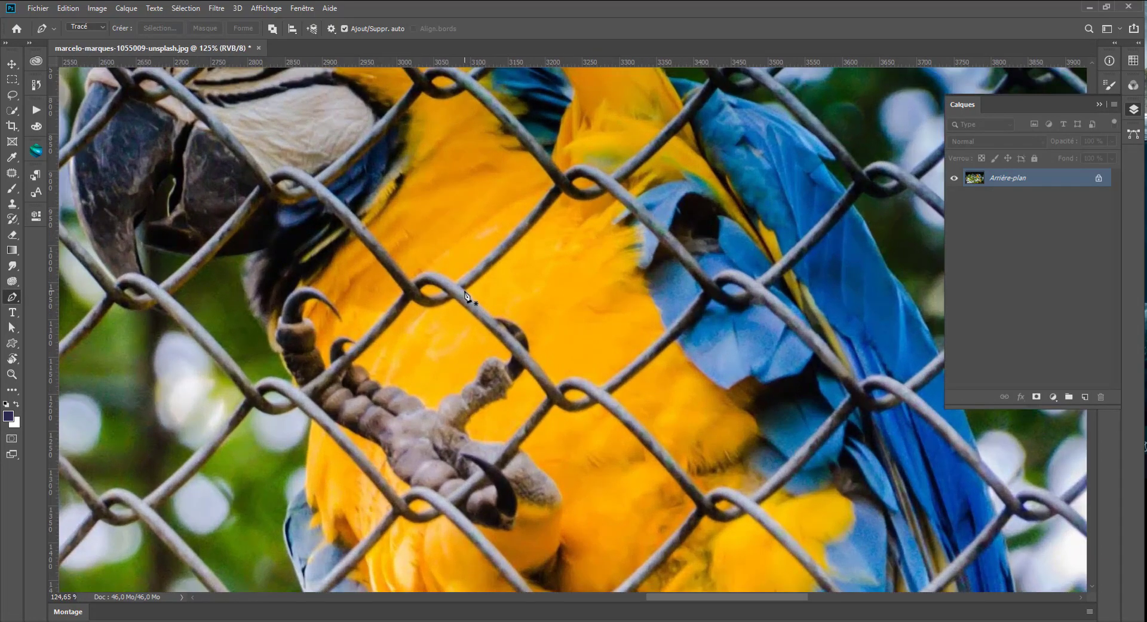
- Place curved anchors around the yellow-chest opening, with a sharp corner at the bottom wire twist
left_click(465, 291)
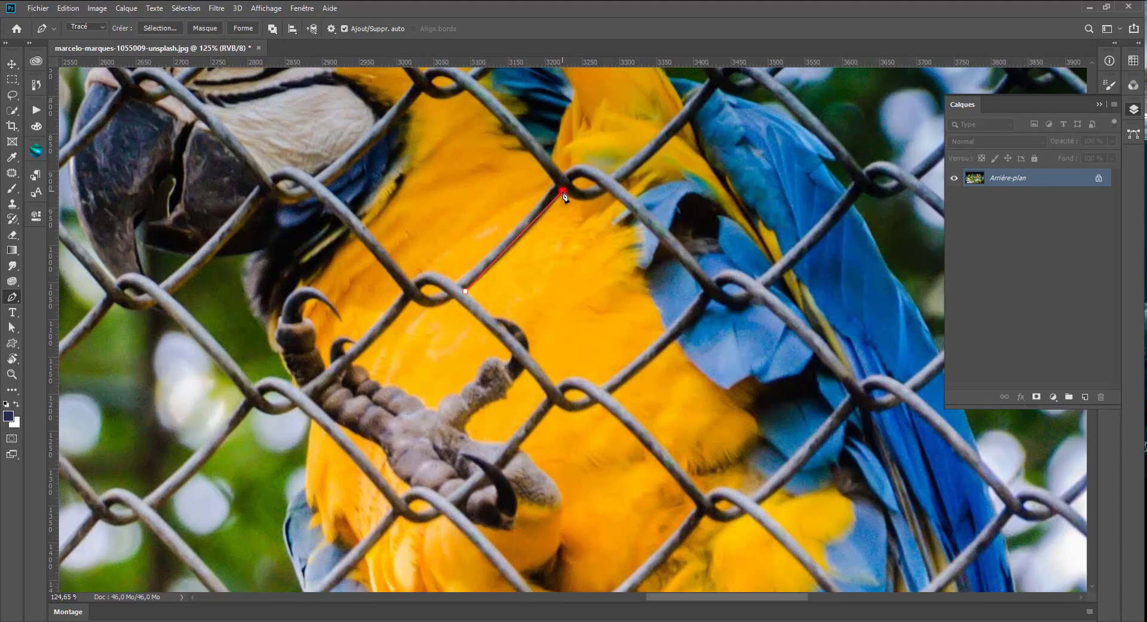
mouse_move(563, 191)
left_mouse_down()
mouse_move(578, 169)
mouse_move(571, 196)
left_mouse_up()
left_click(581, 201)
mouse_move(609, 191)
left_mouse_down()
mouse_move(622, 185)
mouse_move(621, 198)
left_mouse_up()
left_click_drag(704, 296, 695, 301)
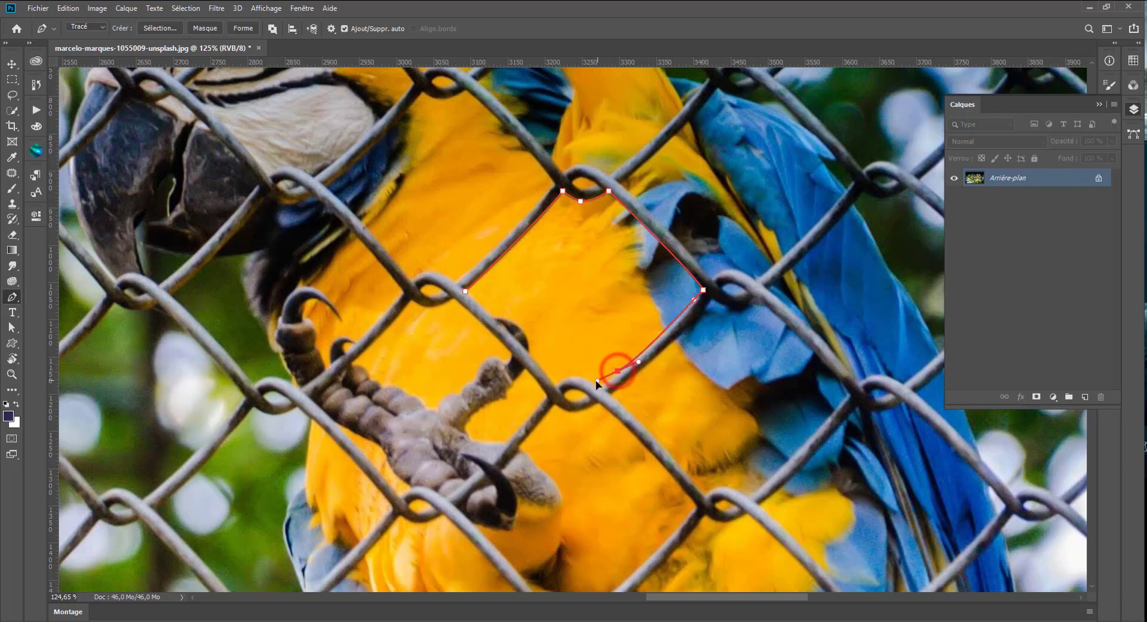
mouse_move(611, 374)
left_mouse_down()
mouse_move(598, 386)
mouse_move(607, 378)
left_mouse_up()
left_click_drag(607, 383, 536, 391)
left_click(598, 388)
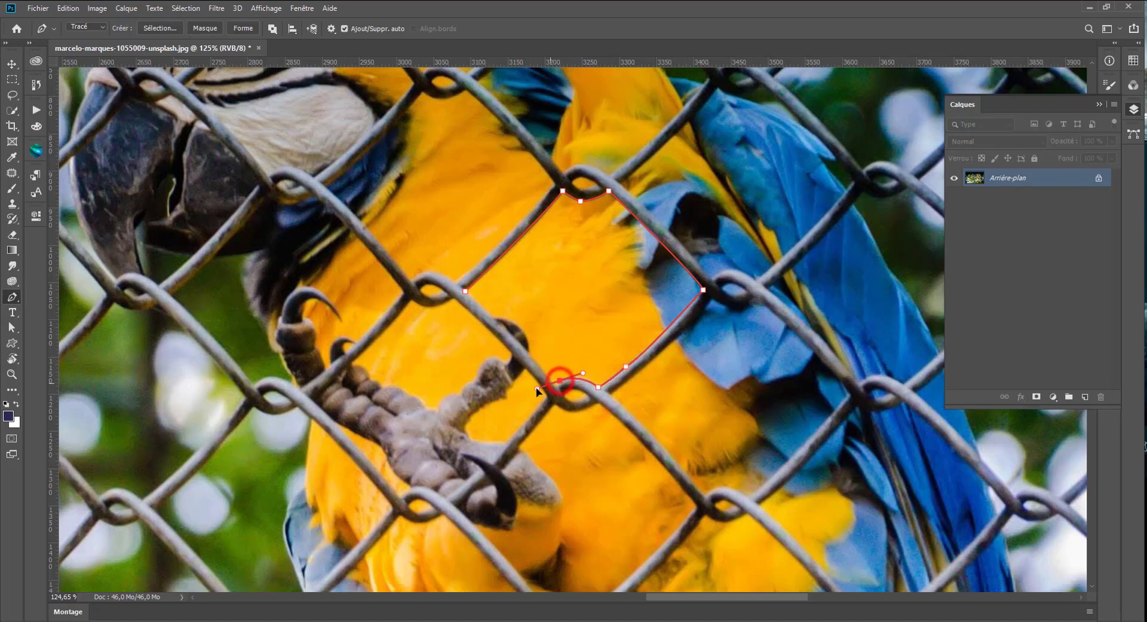
left_click(559, 381)
left_click(557, 388)
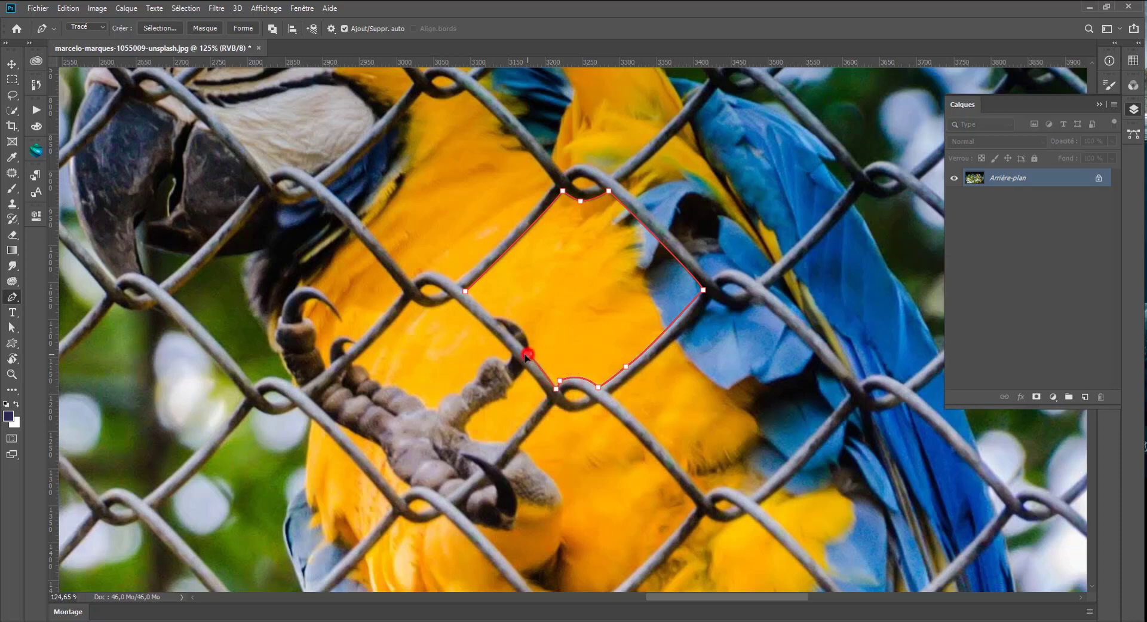
left_click_drag(529, 354, 484, 311)
mouse_move(565, 404)
left_mouse_down()
mouse_move(406, 151)
mouse_move(629, 375)
mouse_move(487, 253)
left_mouse_up()
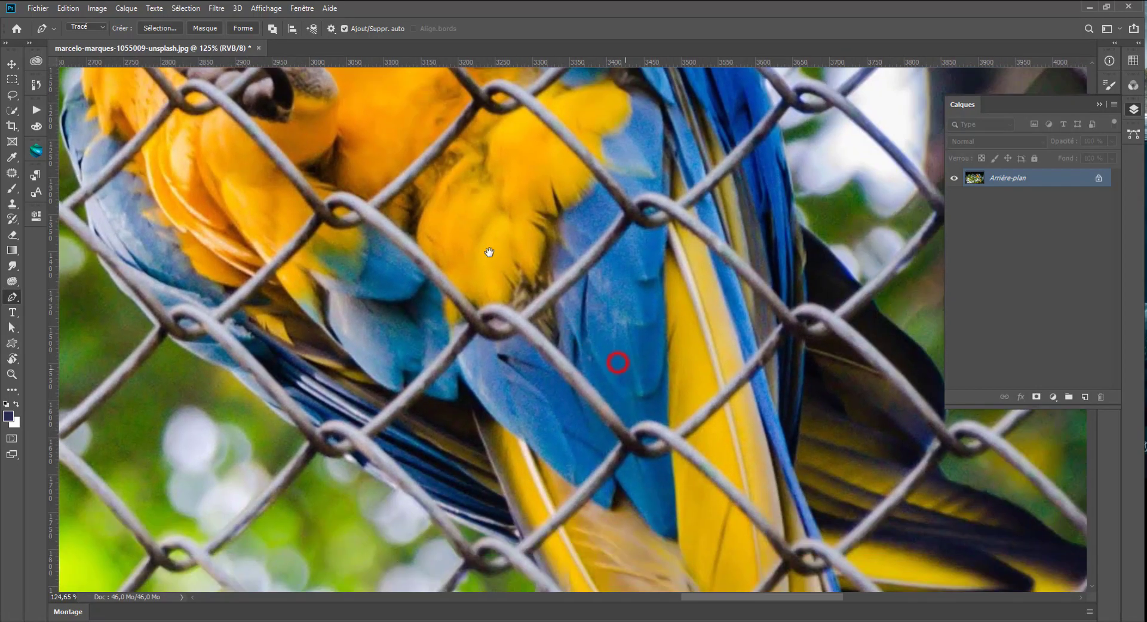
- Close a curved pen path around the opening over the blue and yellow wing feathers
left_click(531, 321)
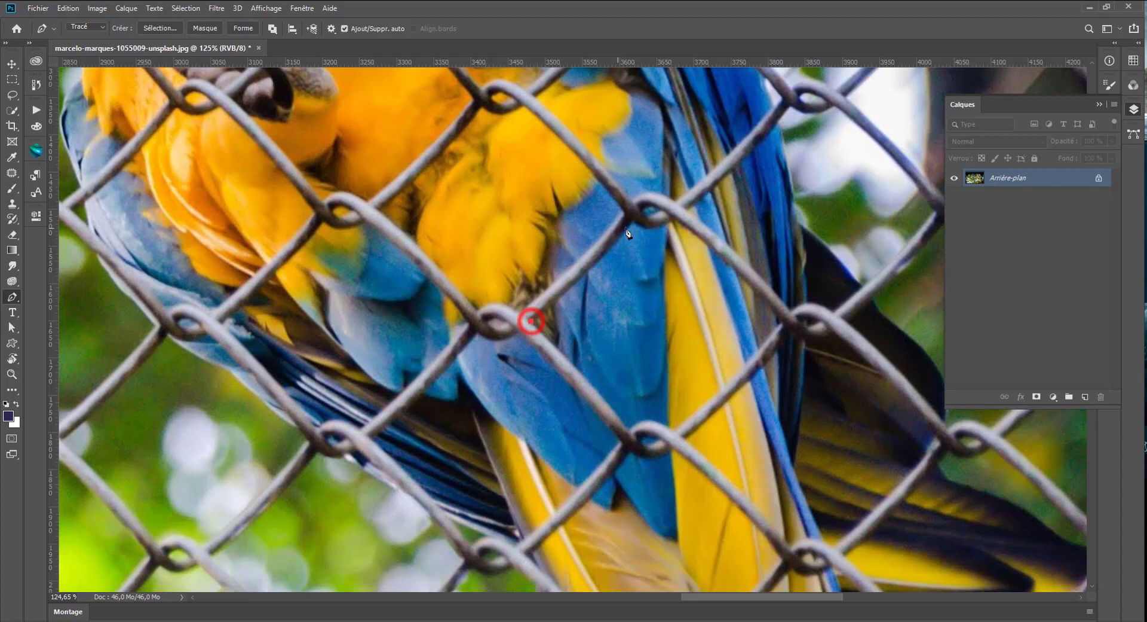
left_click_drag(632, 222, 640, 202)
left_click_drag(682, 213, 697, 205)
left_click_drag(778, 321, 784, 349)
mouse_move(674, 429)
left_mouse_down()
mouse_move(639, 455)
mouse_move(616, 446)
left_mouse_up()
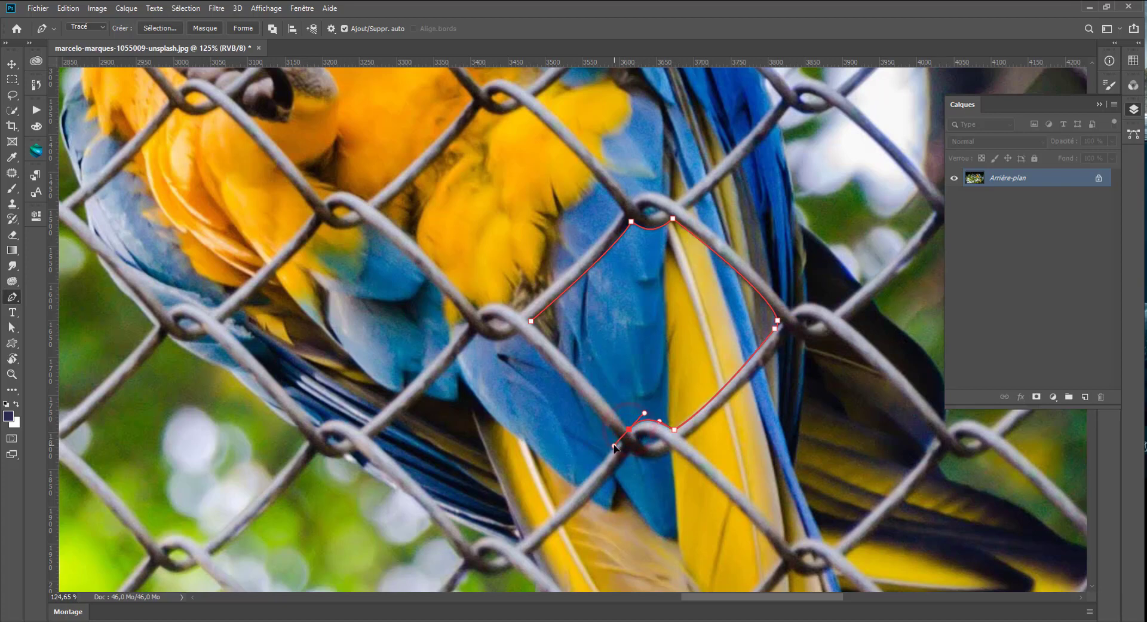
left_click(531, 321)
left_click_drag(369, 300, 678, 442)
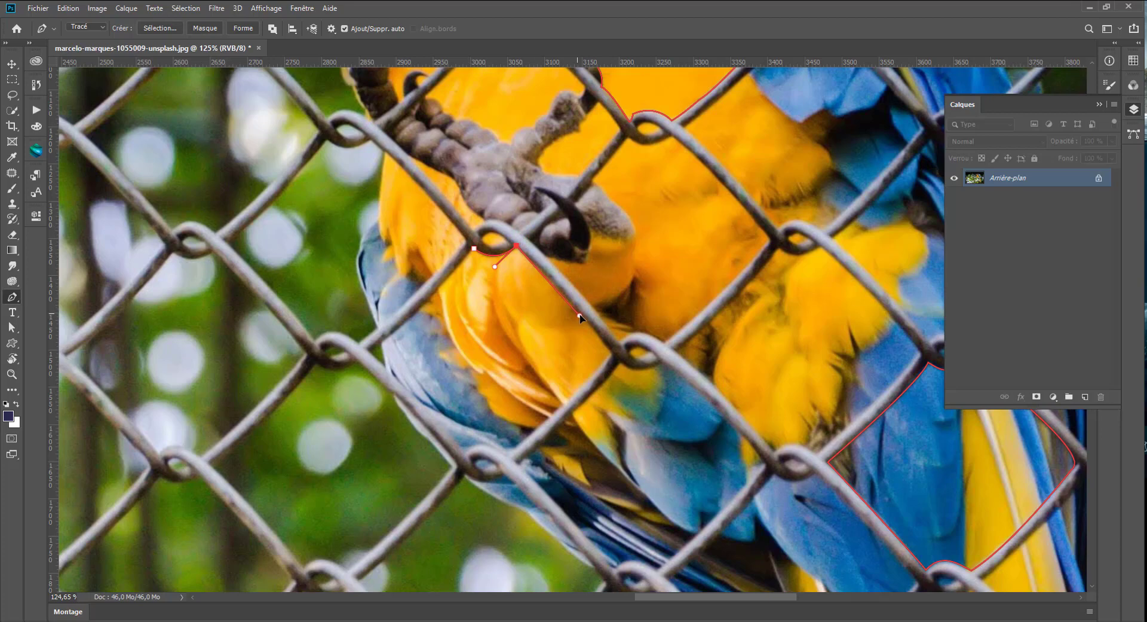
- Finish the curved path around the lower belly opening beneath the claw, then view the tail
left_click(611, 354)
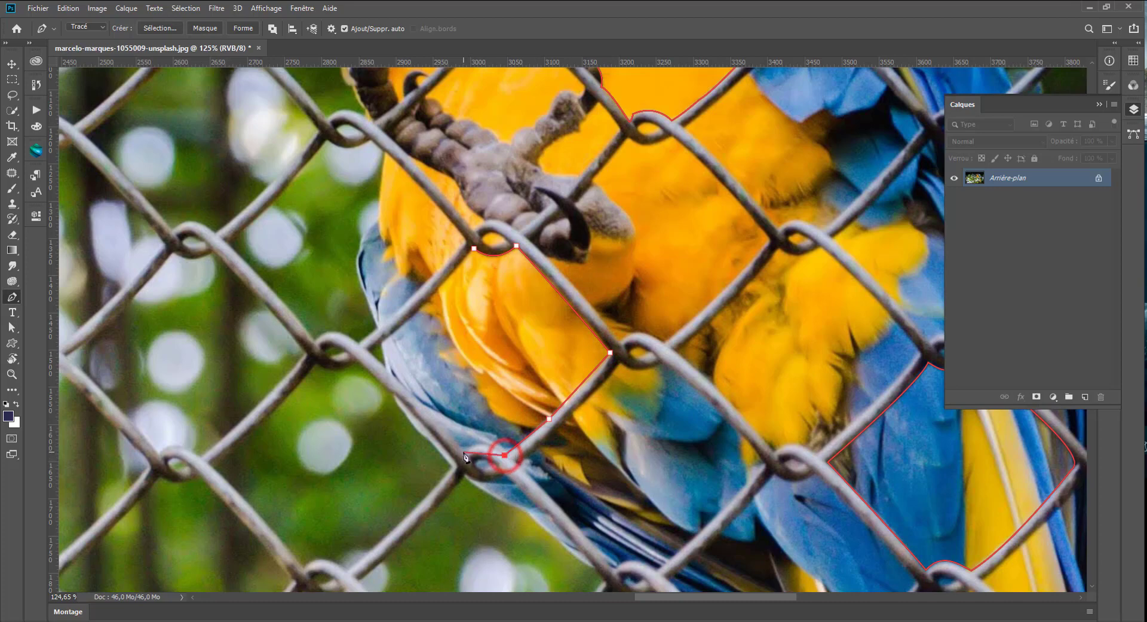
left_click_drag(463, 453, 441, 472)
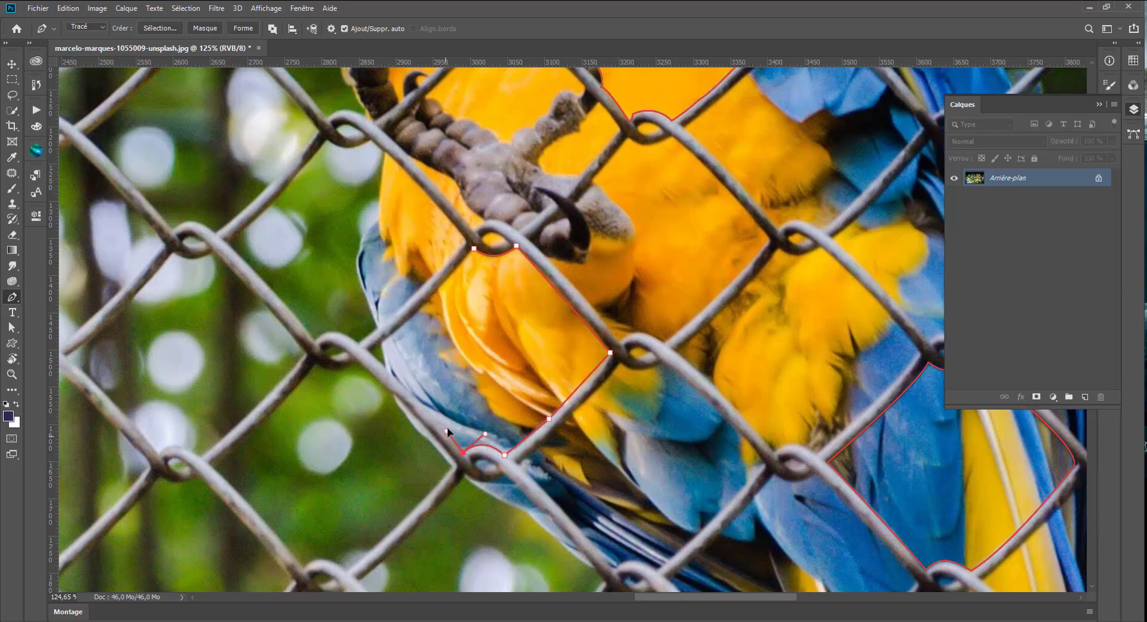
left_click(365, 349)
left_click_drag(356, 349, 377, 328)
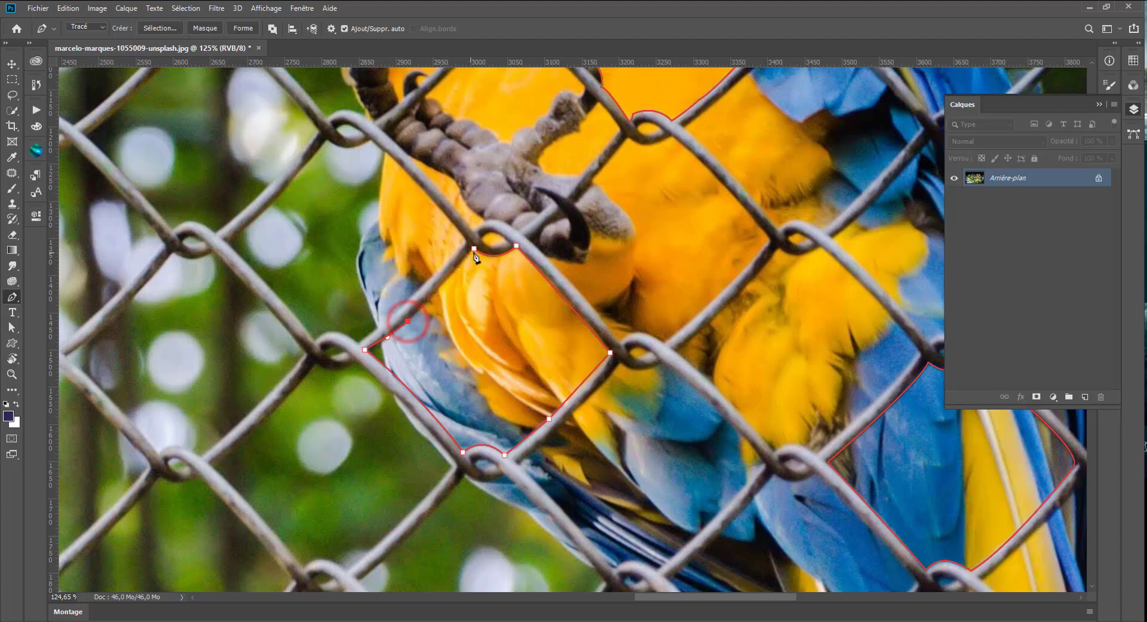
key("ctrl+0")
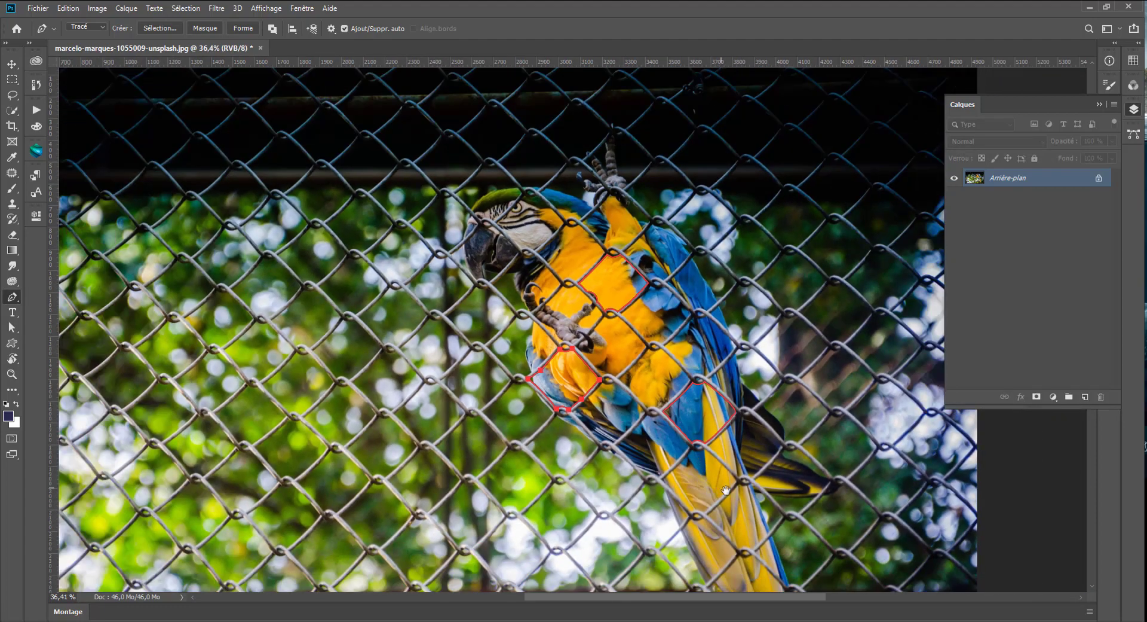
scroll(726, 490, "up", 3)
left_click_drag(684, 441, 479, 391)
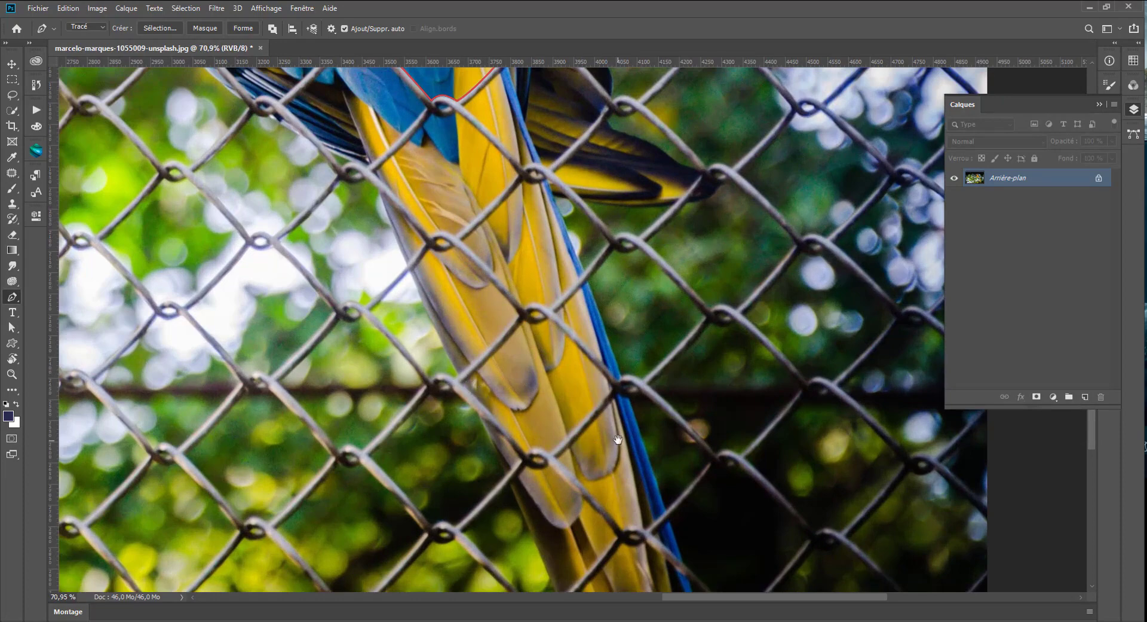
- Trace a closed path around the tail-edge opening via its right corner and bottom wire knot
left_click_drag(618, 439, 484, 384)
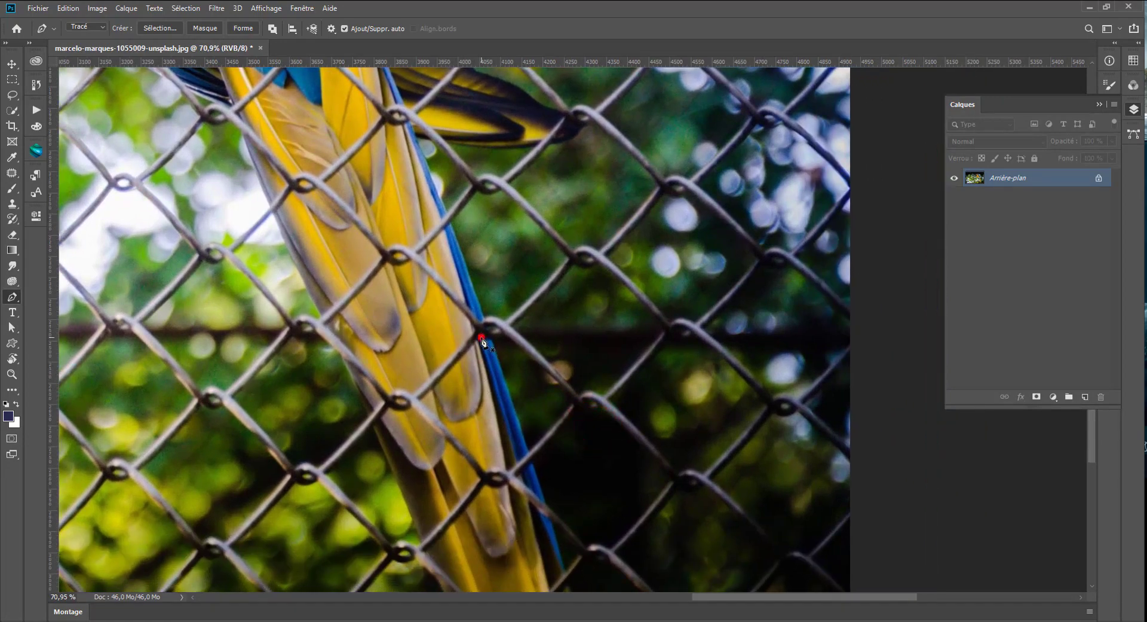
left_click_drag(504, 335, 521, 350)
left_click(572, 398)
left_click(526, 455)
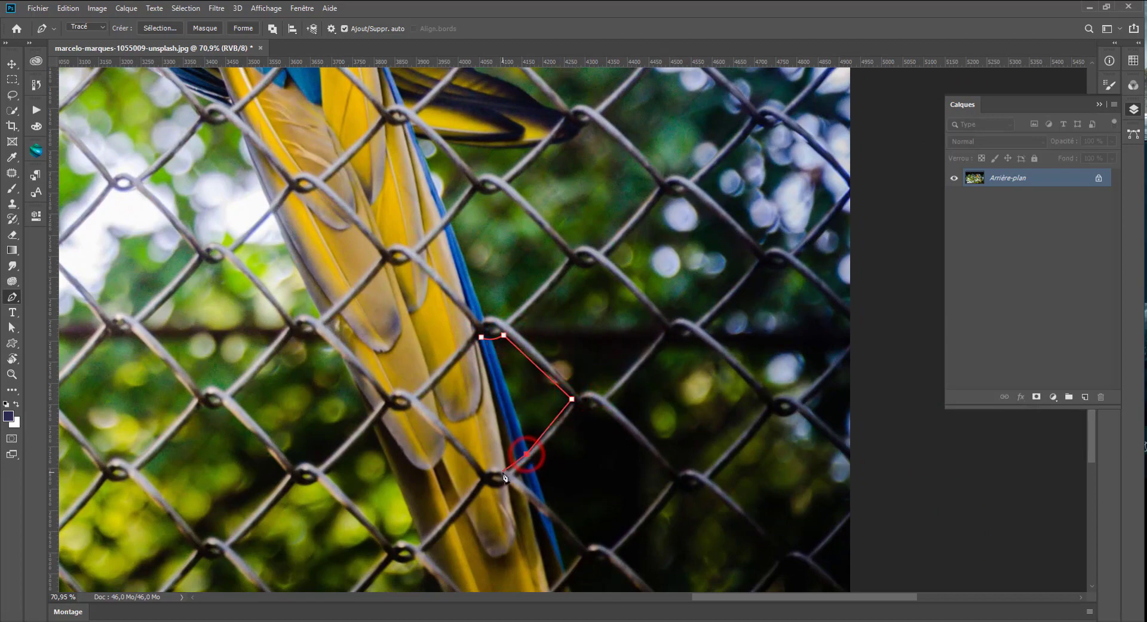
left_click(507, 471)
left_click_drag(479, 476, 476, 459)
left_click(482, 338)
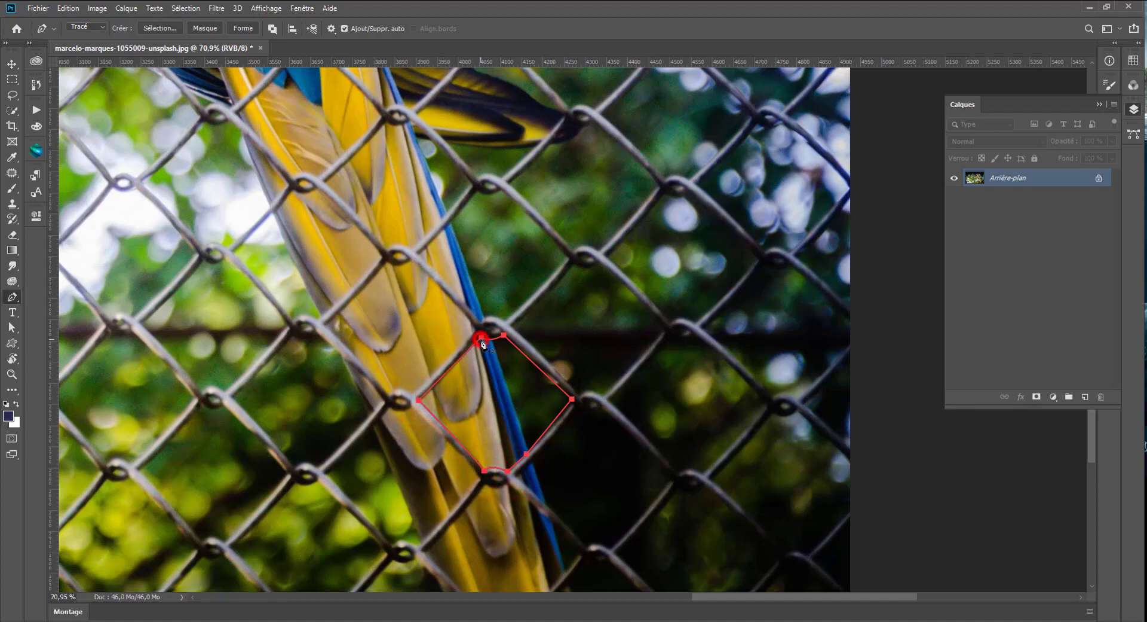
scroll(482, 341, "down", 2)
scroll(519, 358, "down", 2)
scroll(554, 377, "down", 1)
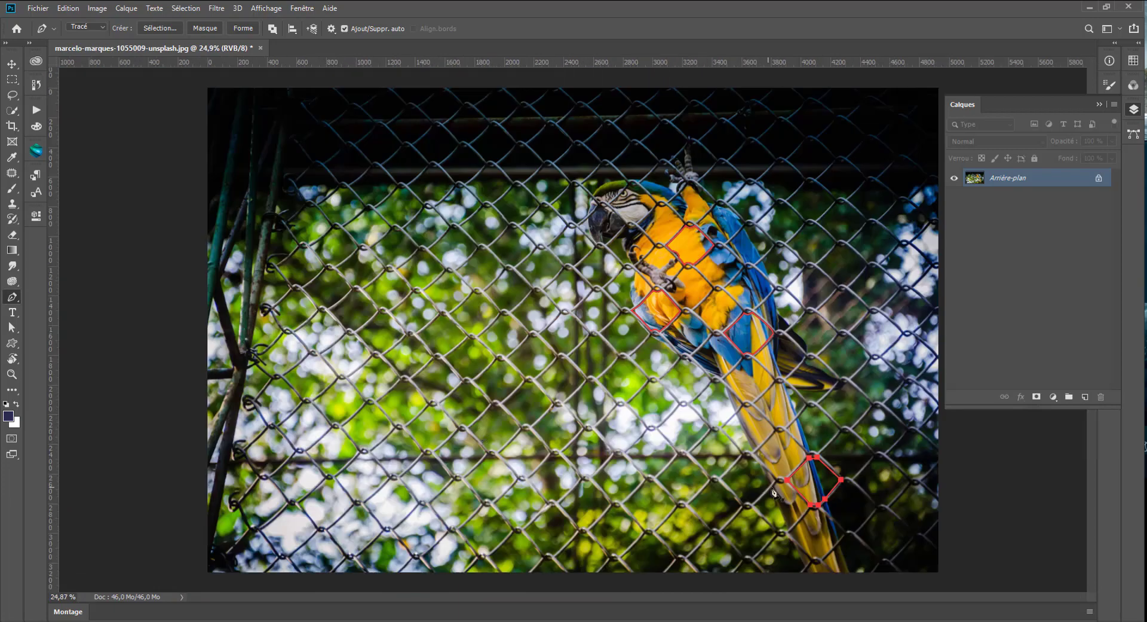
- Zoom in and trace a closed path around the opening left of the tail, through its wire knots
scroll(804, 487, "up", 1)
scroll(759, 443, "up", 2)
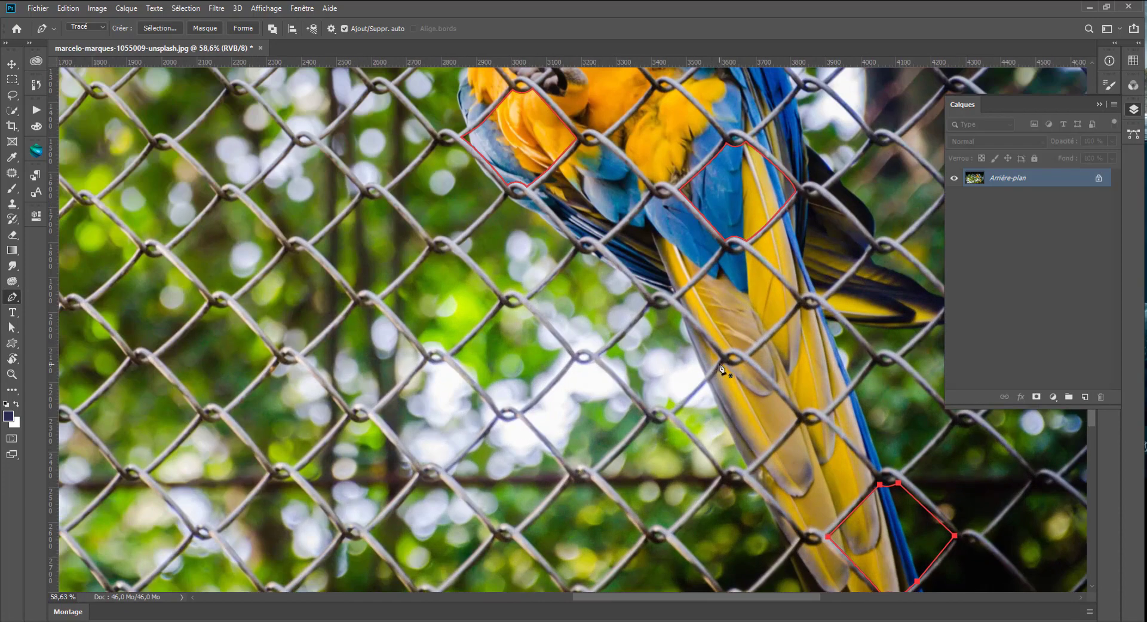
scroll(723, 369, "up", 1)
scroll(723, 368, "up", 1)
scroll(723, 359, "up", 1)
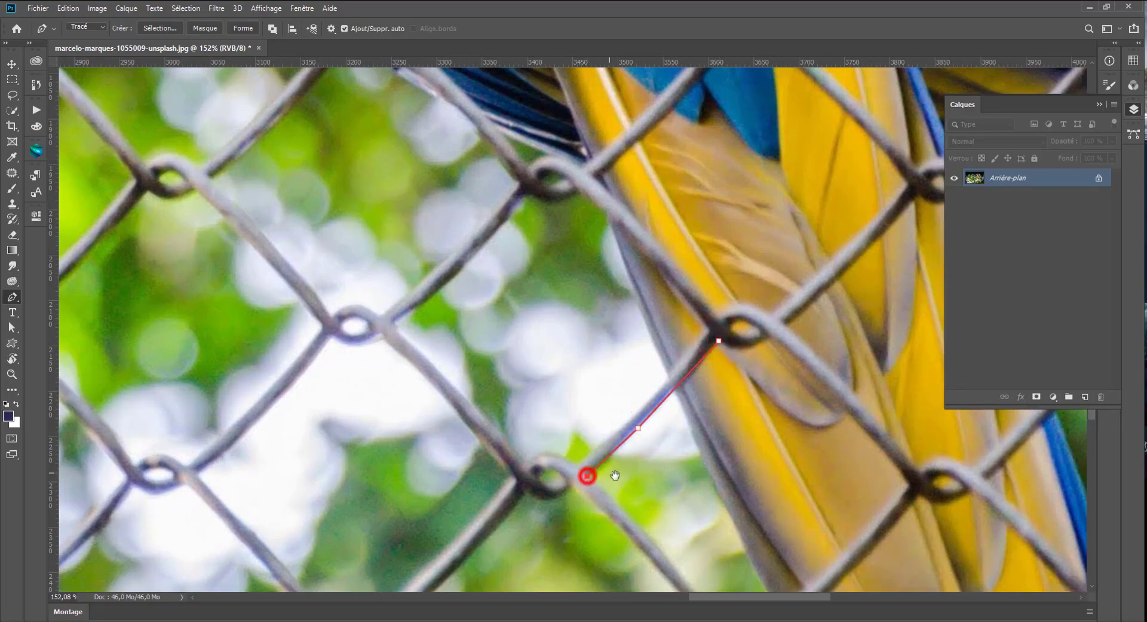
left_click_drag(615, 475, 424, 315)
left_click_drag(528, 461, 529, 475)
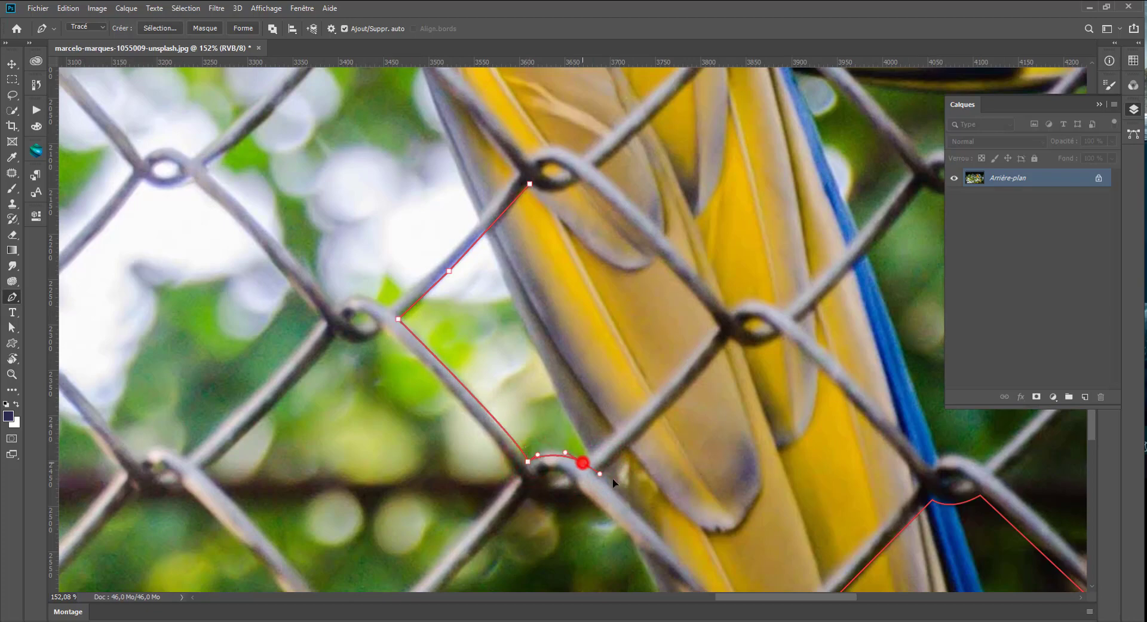
left_click_drag(614, 481, 606, 440)
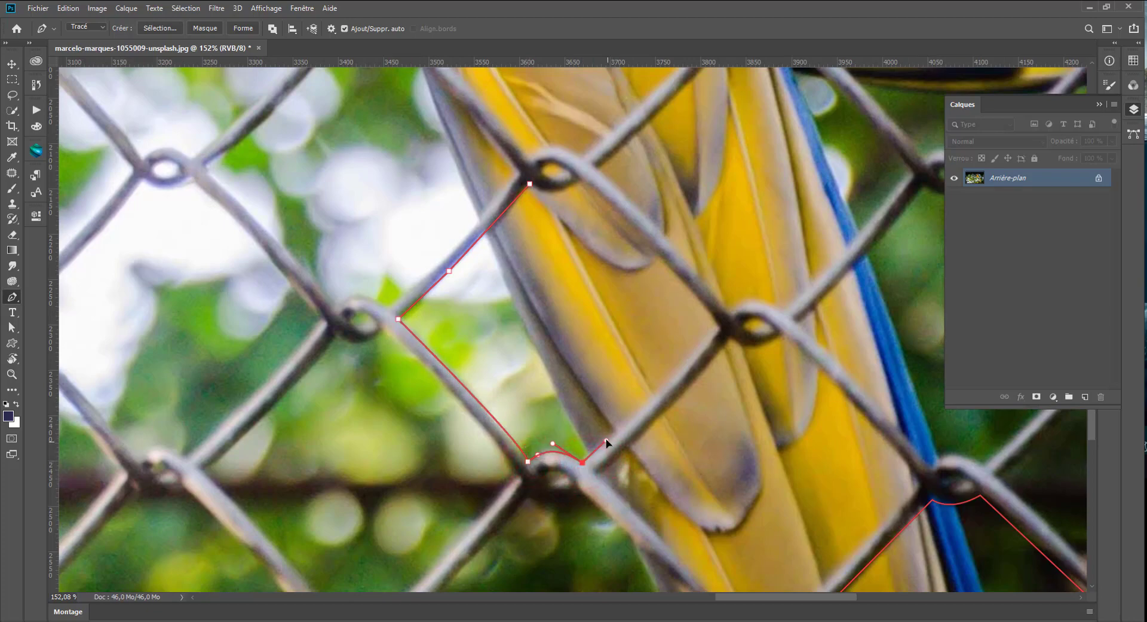
left_click(717, 327)
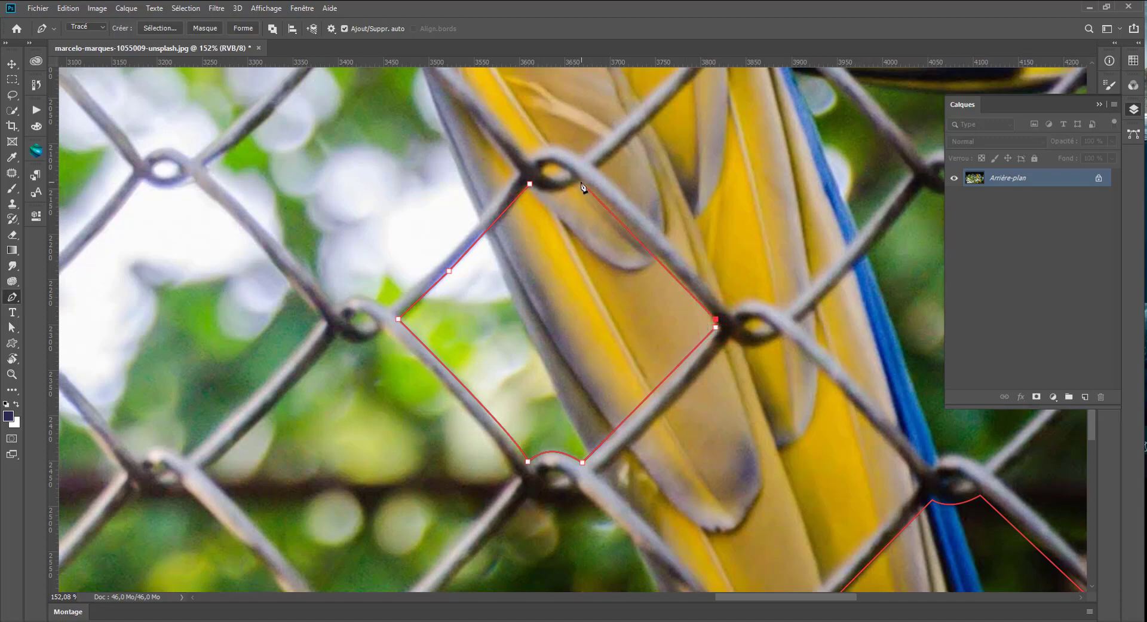
left_click_drag(579, 180, 542, 159)
left_click_drag(529, 183, 514, 169)
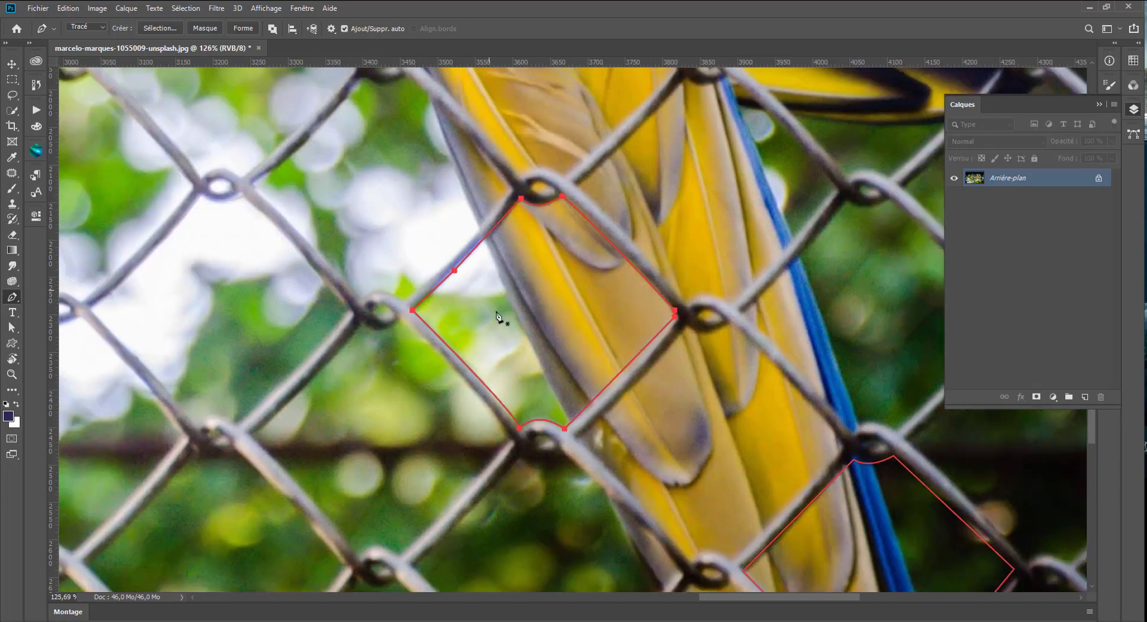
scroll(502, 314, "down", 10)
scroll(541, 356, "down", 3)
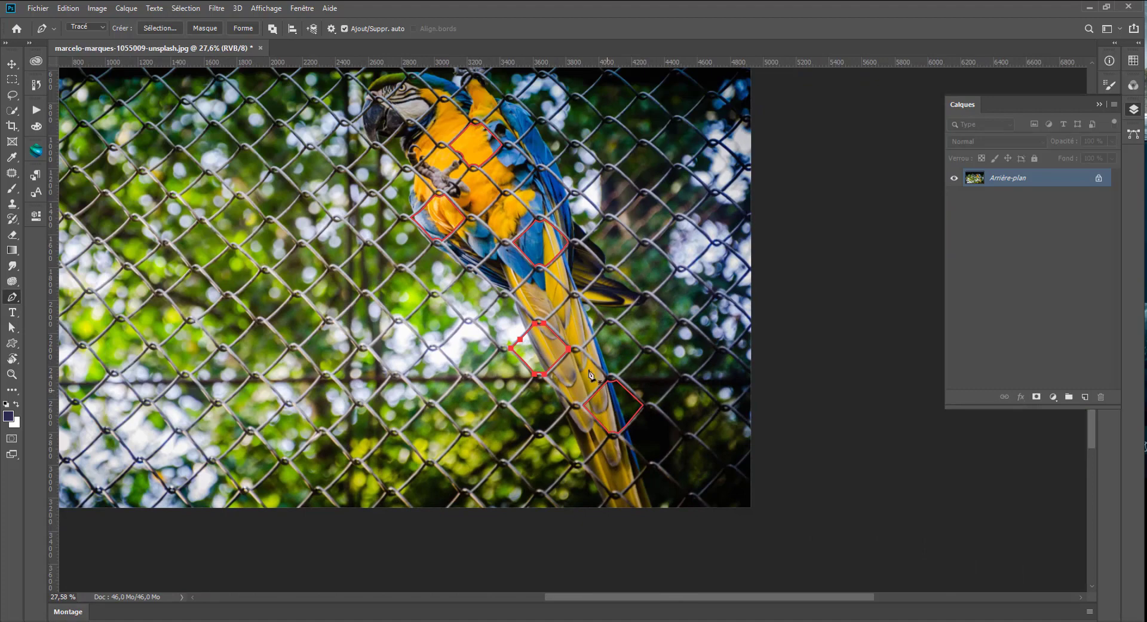
- Zoom in on the parrot's head and beak and start a new path at a wire junction
scroll(530, 356, "up", 3)
scroll(550, 346, "up", 1)
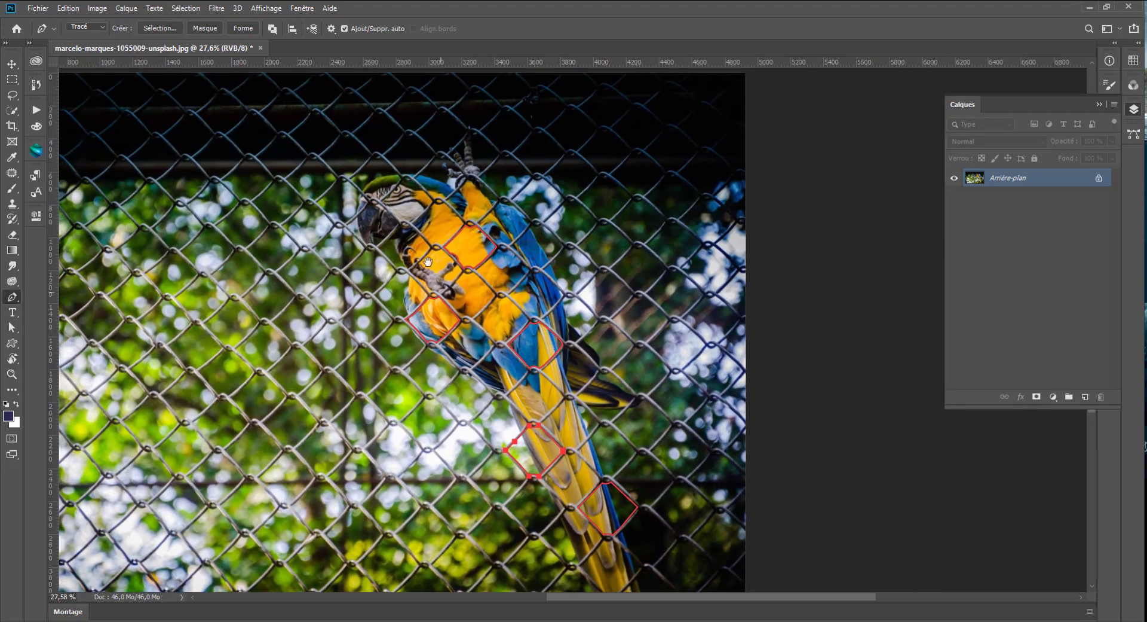
scroll(428, 261, "up", 1)
scroll(466, 266, "up", 2)
scroll(505, 274, "up", 2)
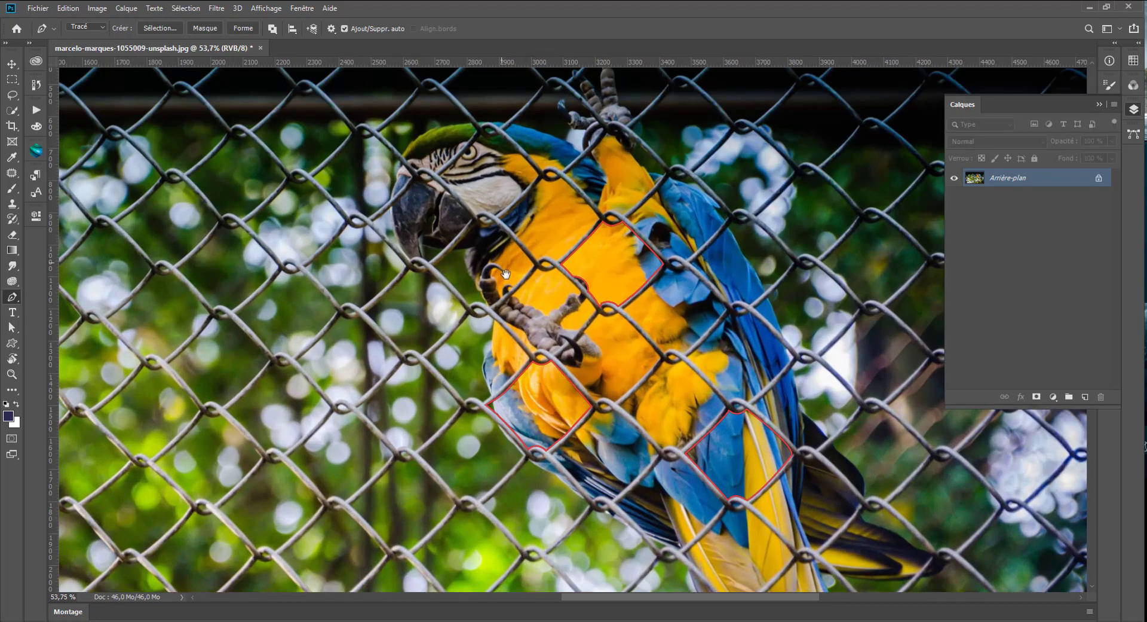
left_click_drag(505, 273, 604, 382)
scroll(526, 325, "up", 3)
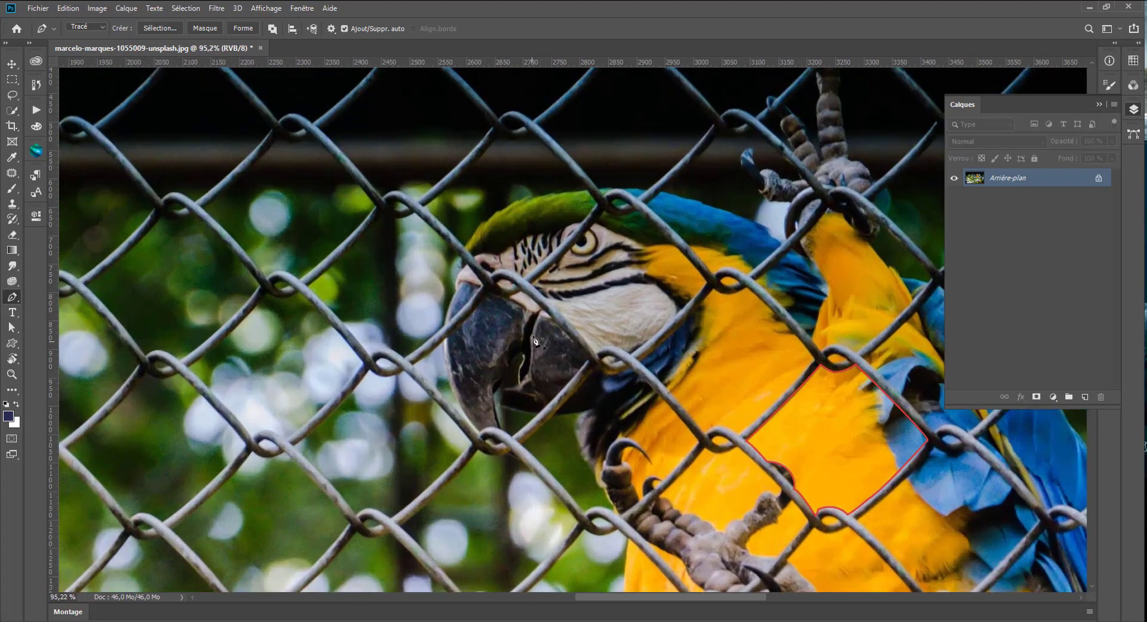
left_click(534, 135)
- Curve anchors around the opening over the green crown and eye, closing on the start anchor
left_click_drag(595, 194, 595, 209)
left_click_drag(593, 215, 568, 247)
left_click_drag(490, 274, 473, 291)
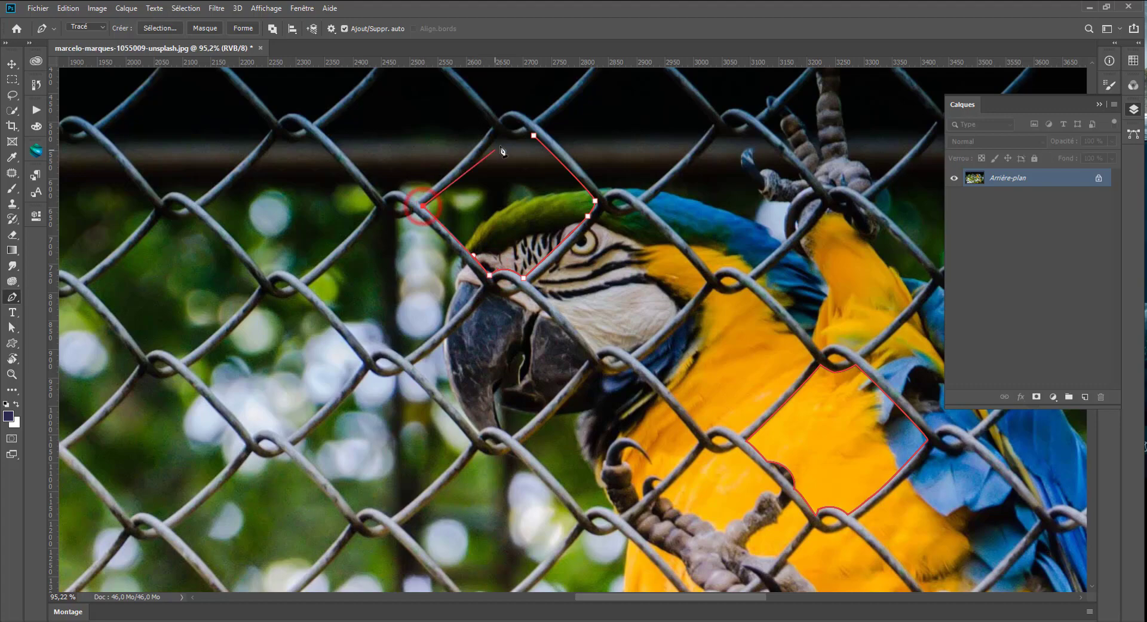
left_click_drag(500, 135, 508, 129)
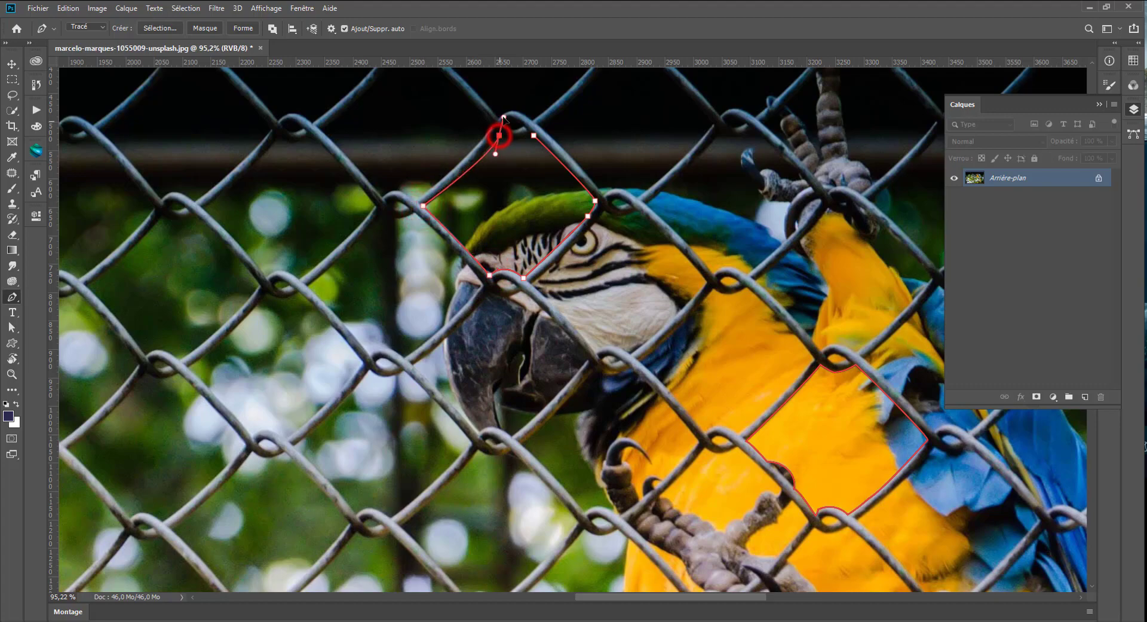
left_click(534, 135)
scroll(551, 243, "down", 3)
- Zoom out and make a first selection from the traced paths
scroll(511, 324, "down", 2)
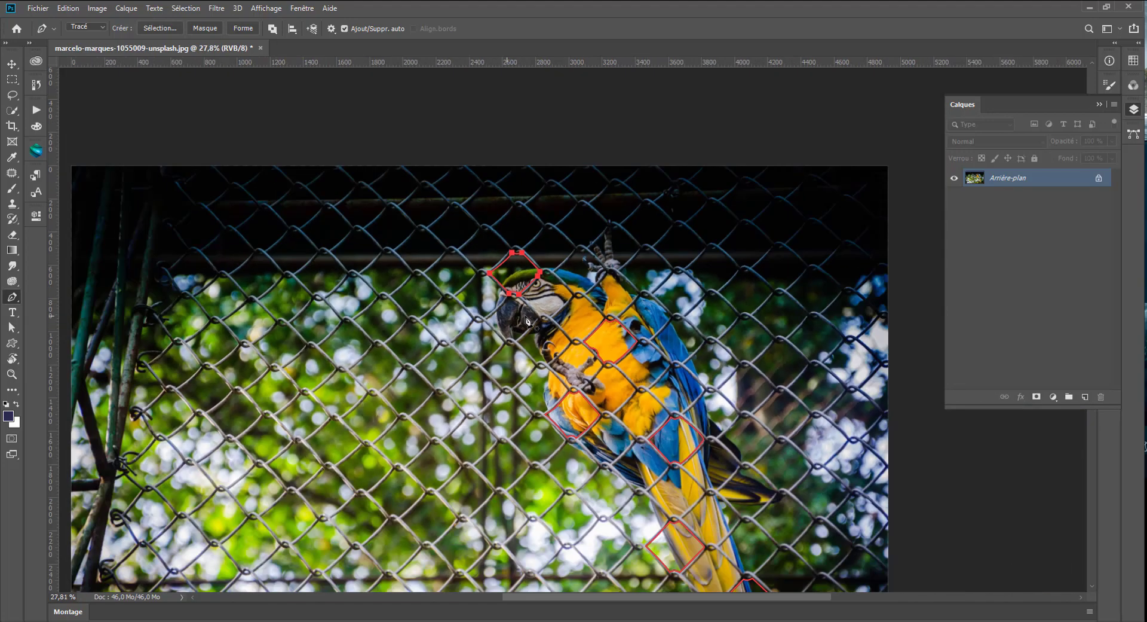
scroll(526, 370, "down", 1)
scroll(541, 418, "down", 1)
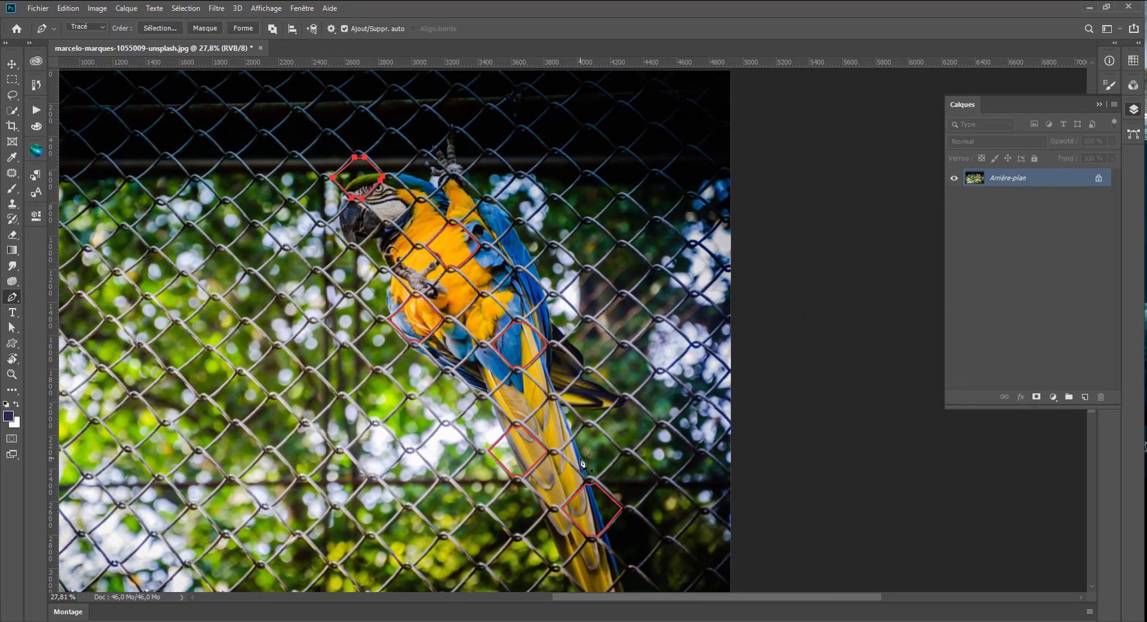
left_click(159, 28)
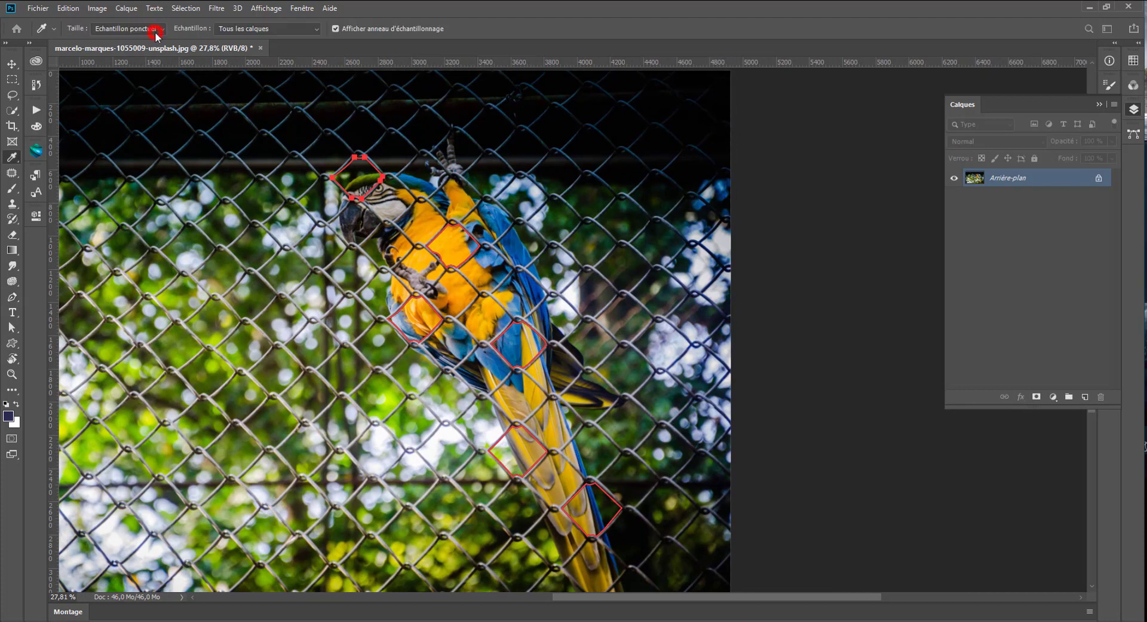
left_click(745, 144)
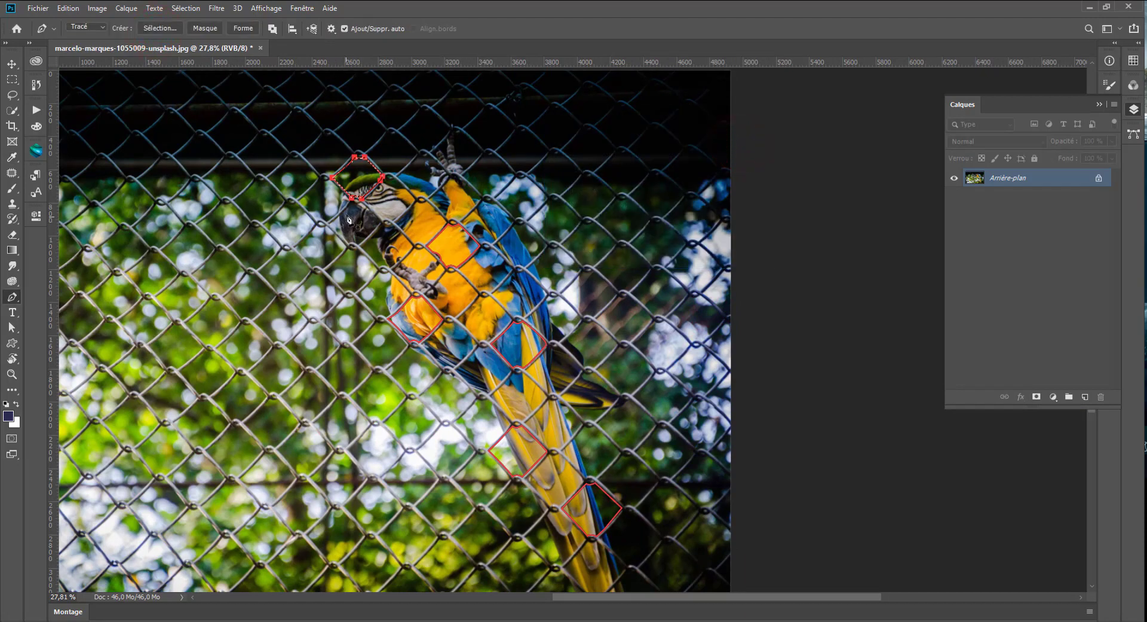
- Merge all path components and load them as a selection feathered by 0.3 px
left_click(272, 29)
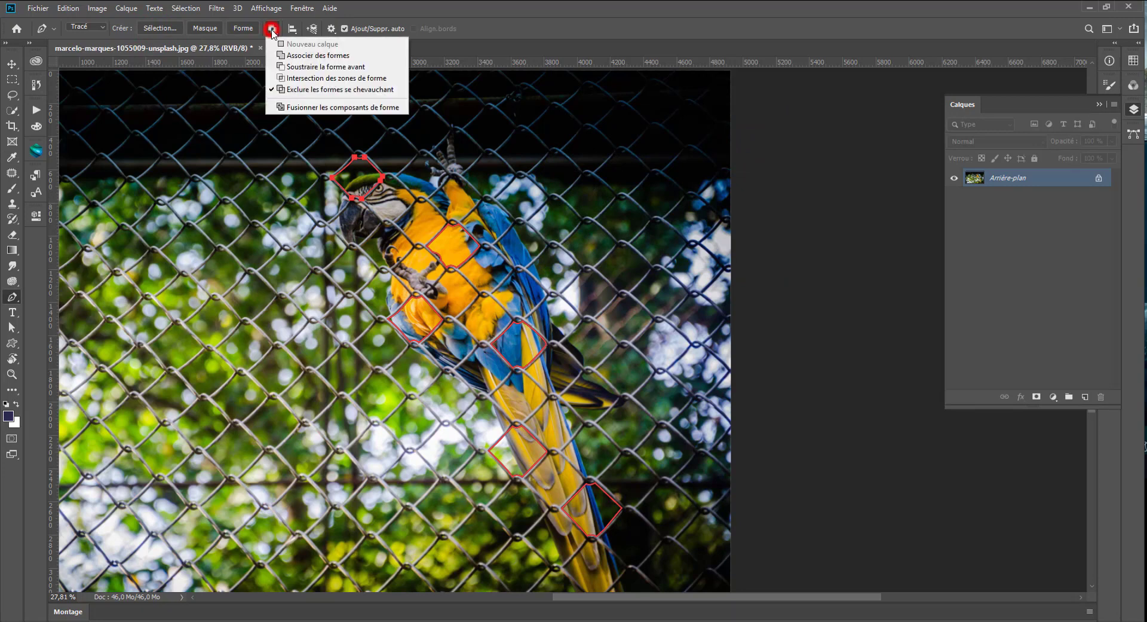
left_click(293, 110)
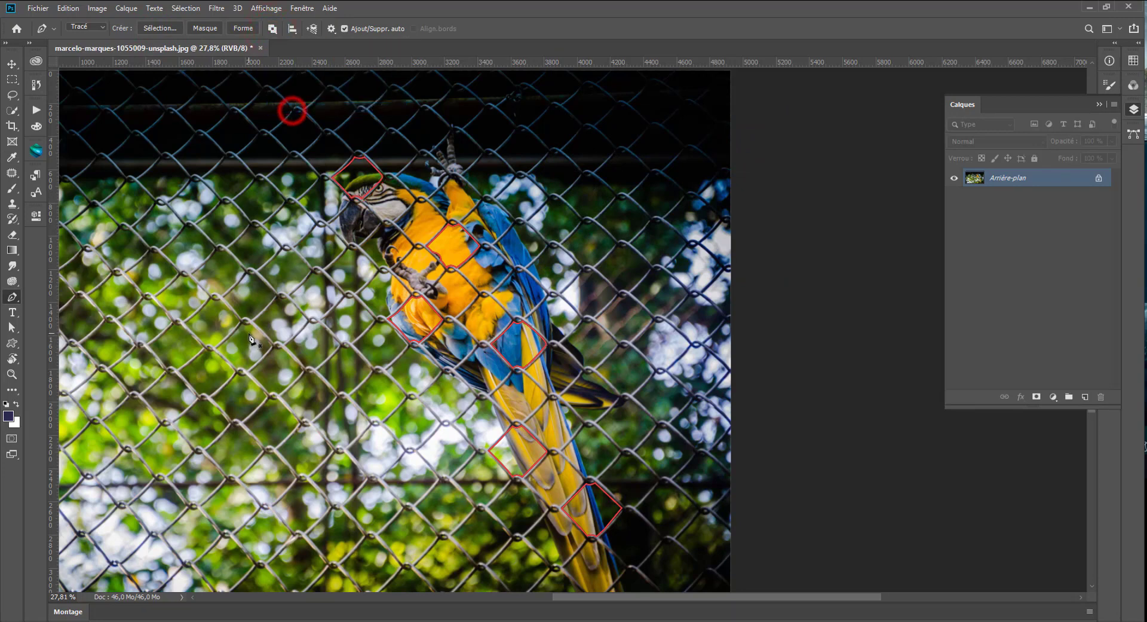
left_click(164, 31)
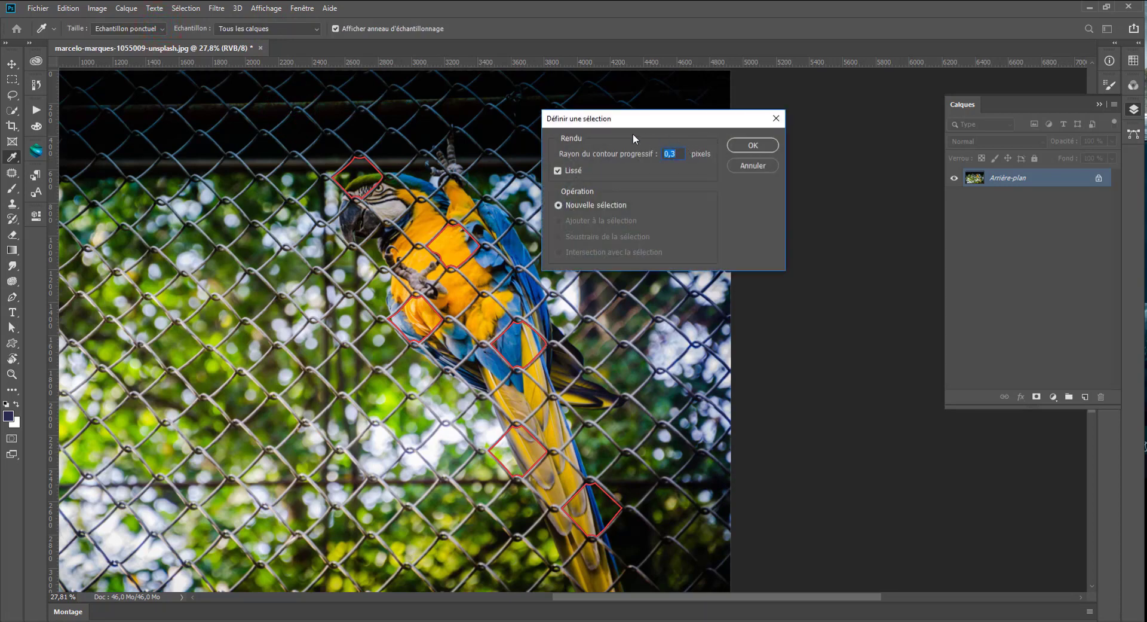
left_click(739, 145)
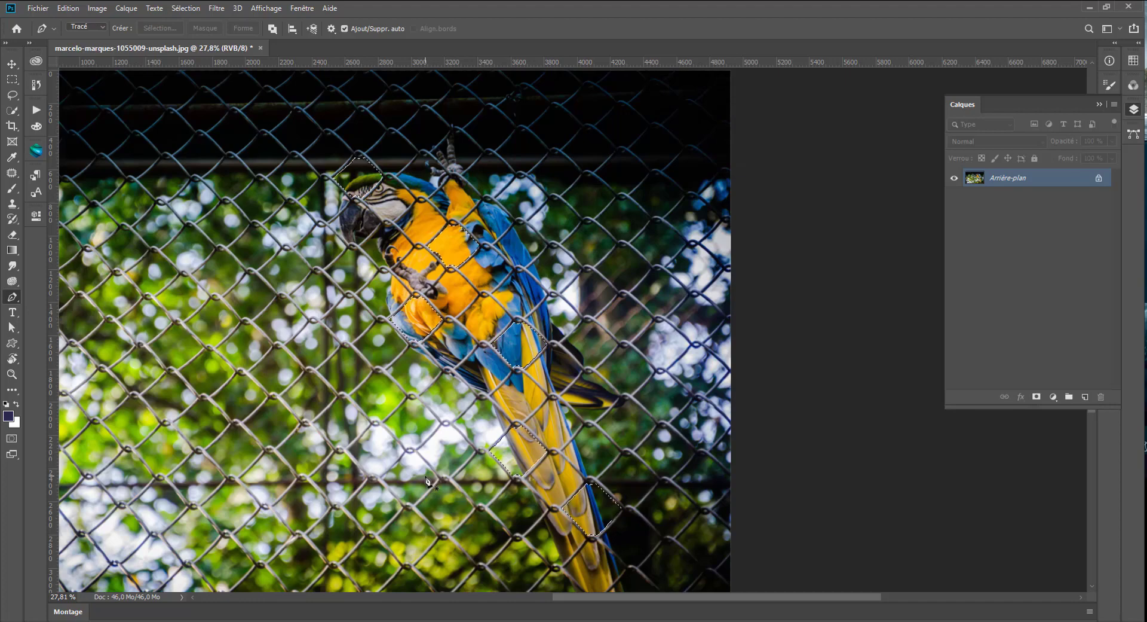
left_click(79, 8)
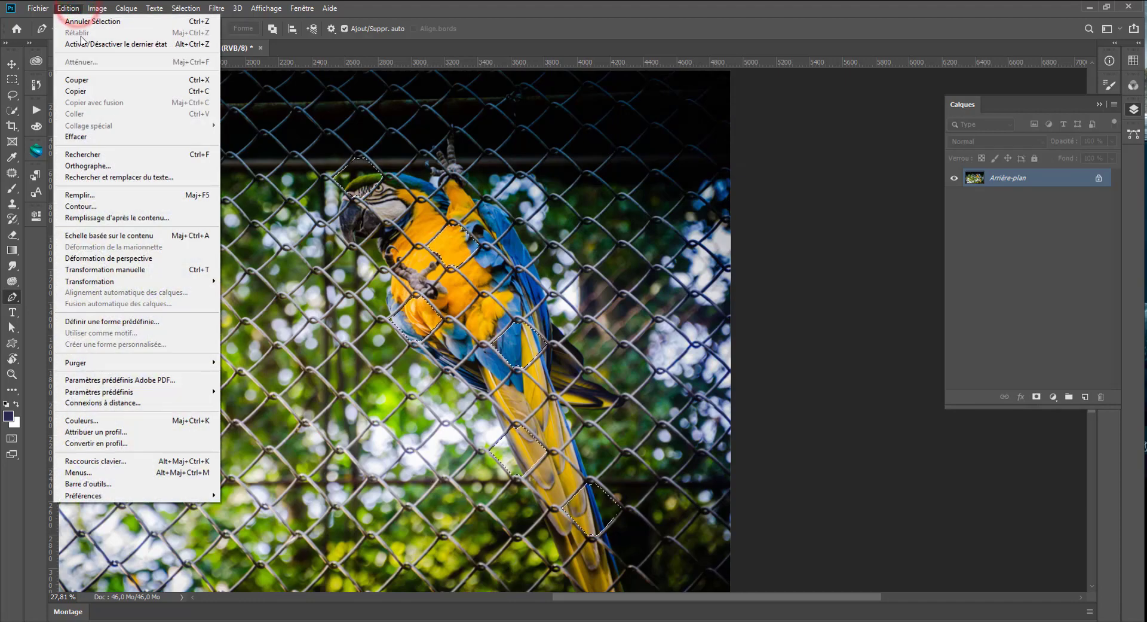
- Open Content-Aware Fill, adjust the preview and image zoom, and enlarge the sampling brush to 2310 px
left_click(132, 217)
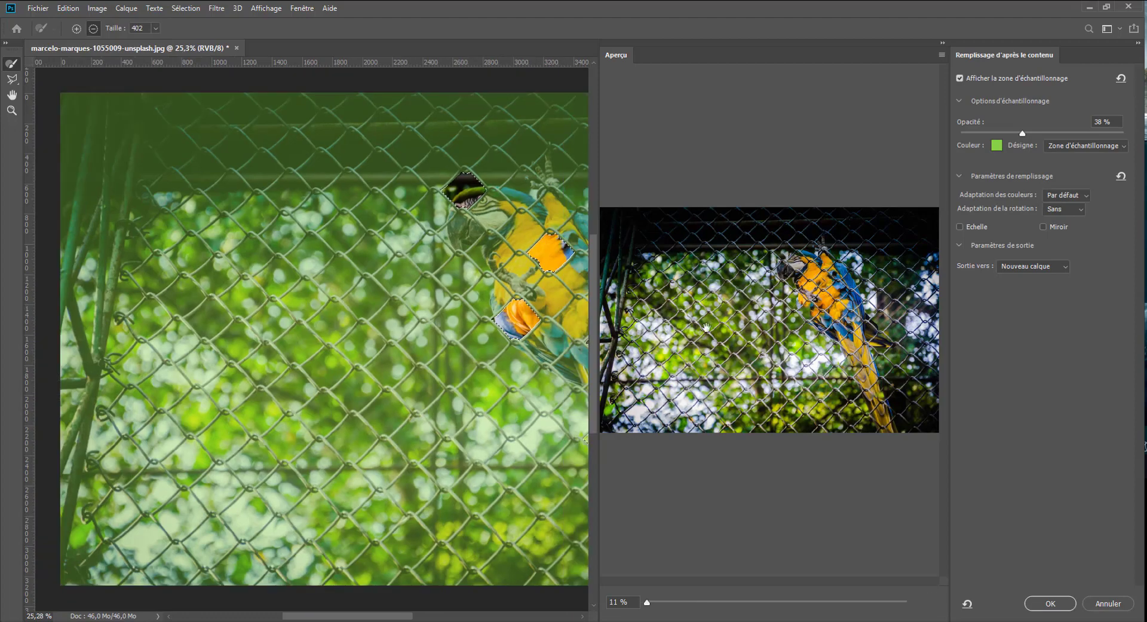
left_click(731, 601)
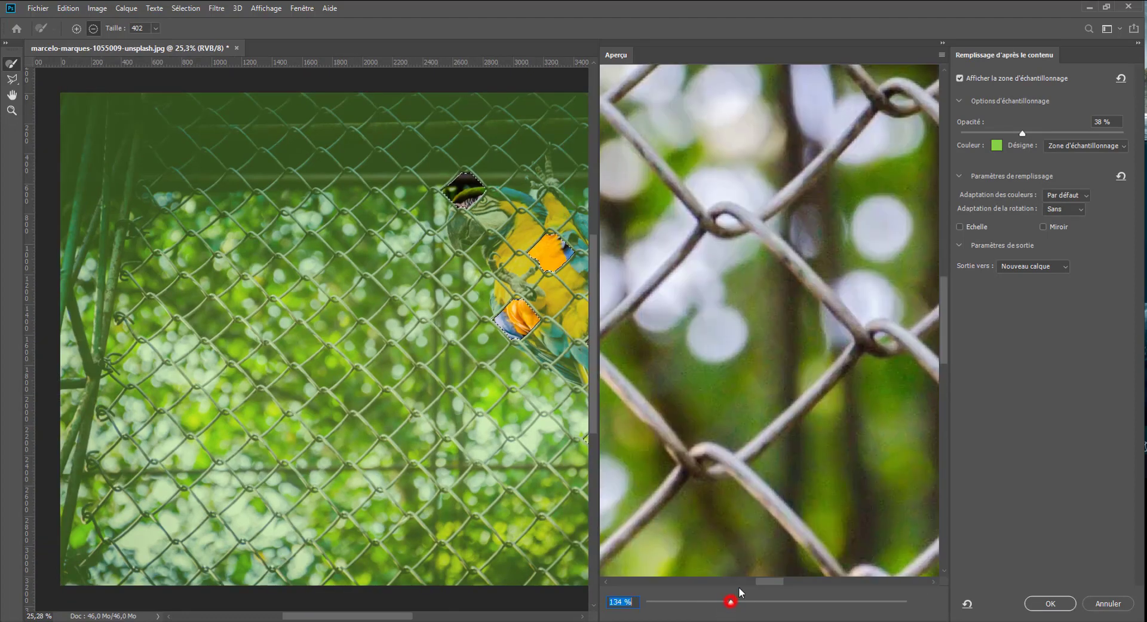
left_click_drag(708, 604, 686, 601)
left_click_drag(832, 402, 686, 350)
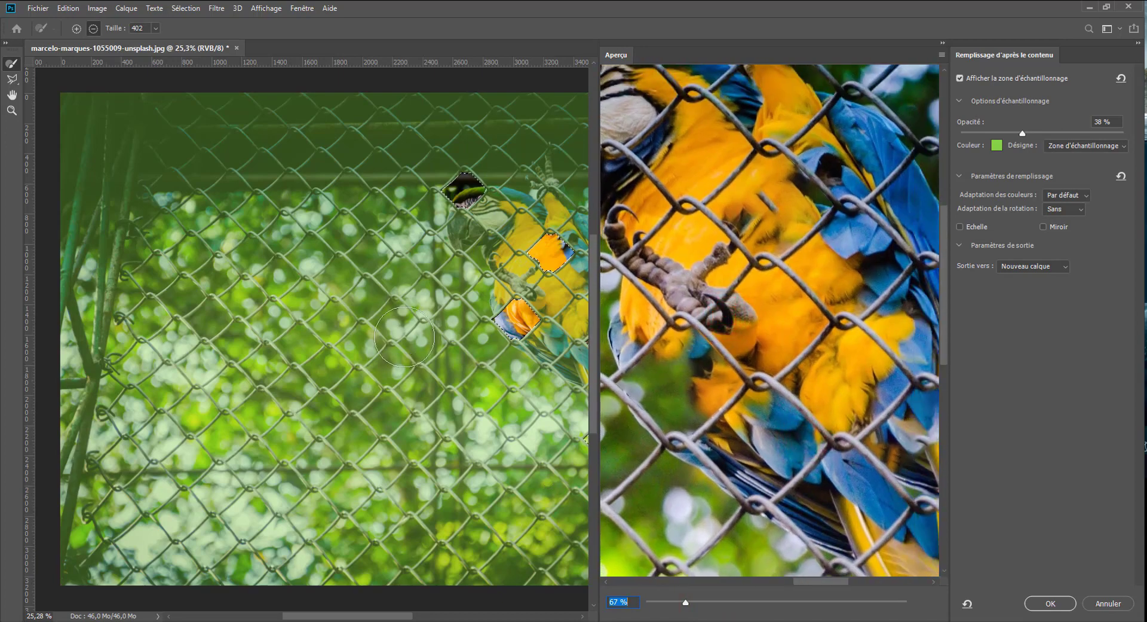
left_click_drag(419, 356, 330, 355)
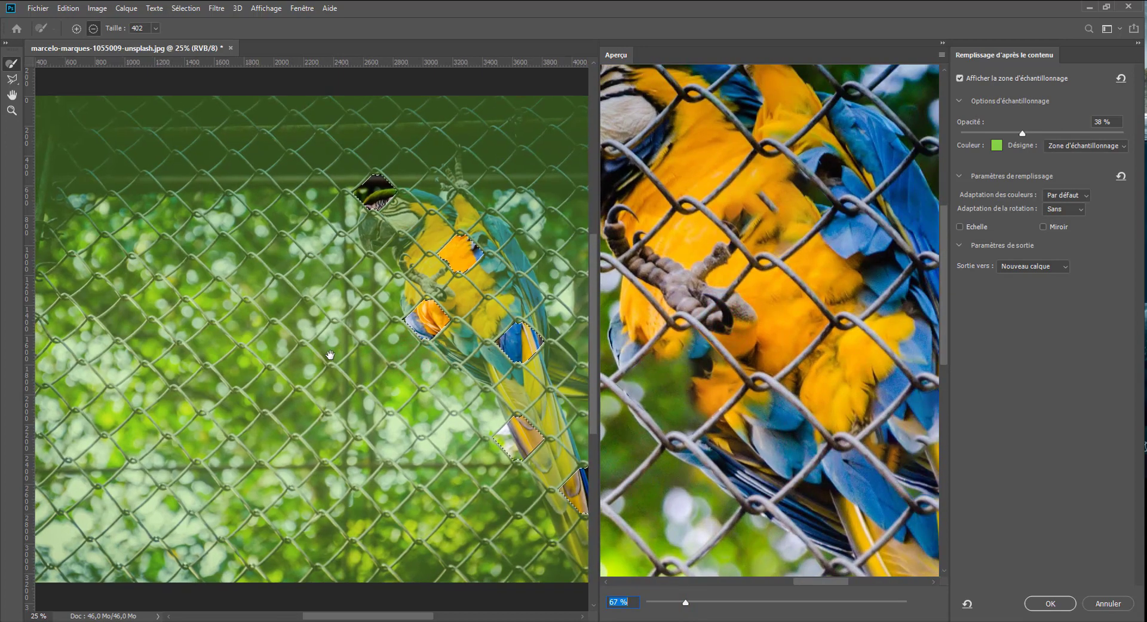
key("ctrl+minus")
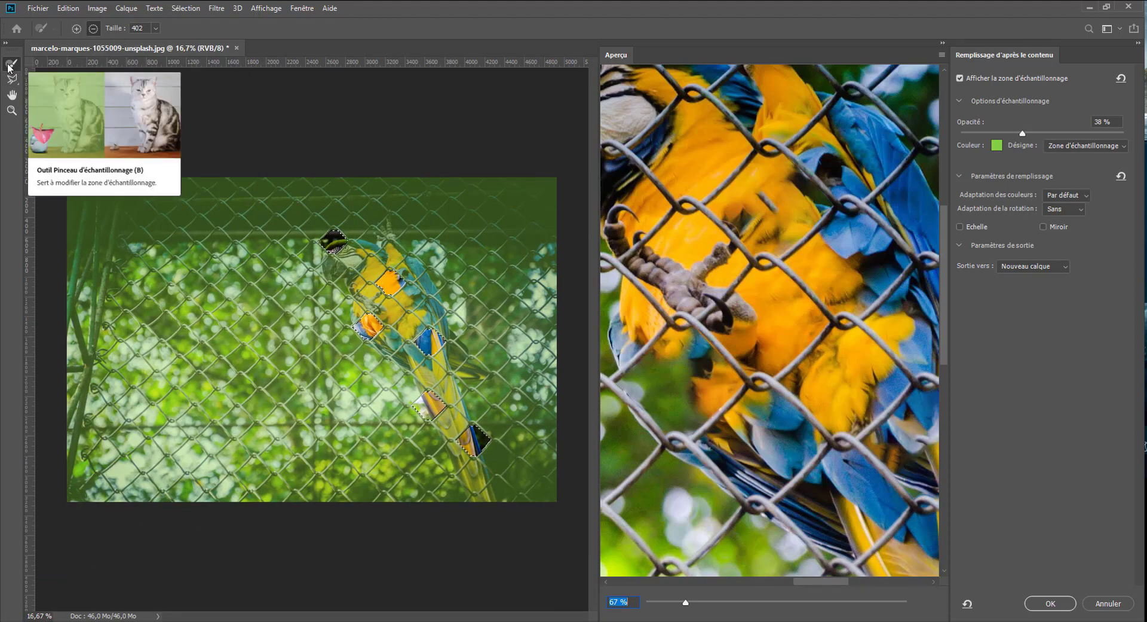
right_click(215, 306, "alt")
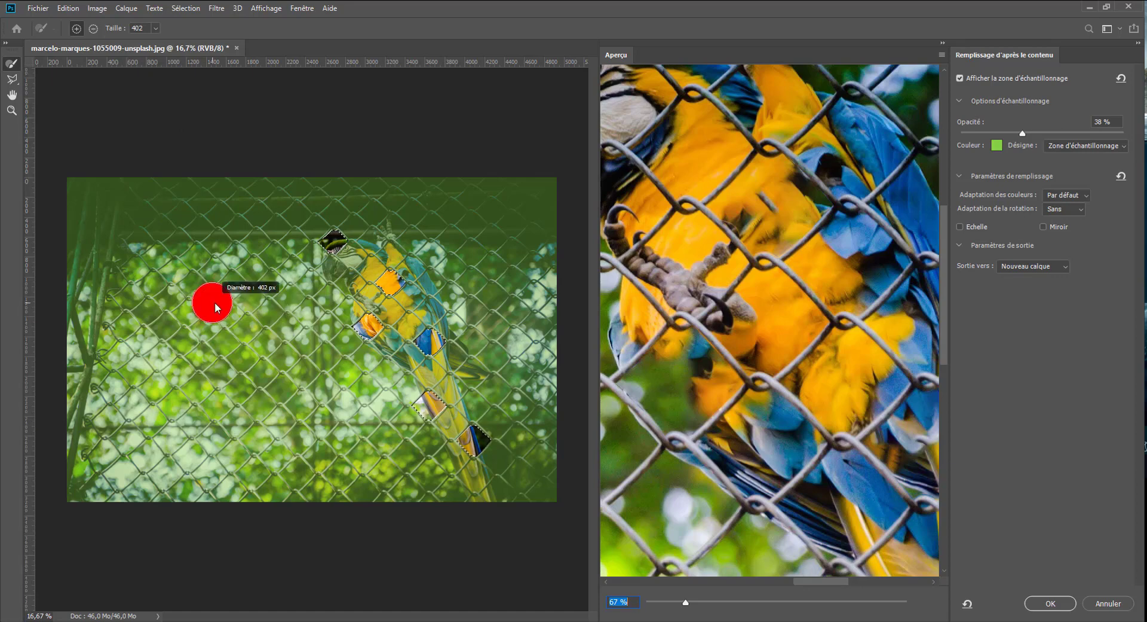
mouse_move(228, 307)
left_mouse_down()
mouse_move(271, 294)
mouse_move(192, 179)
mouse_move(487, 230)
mouse_move(384, 524)
mouse_move(77, 352)
mouse_move(307, 434)
left_mouse_up()
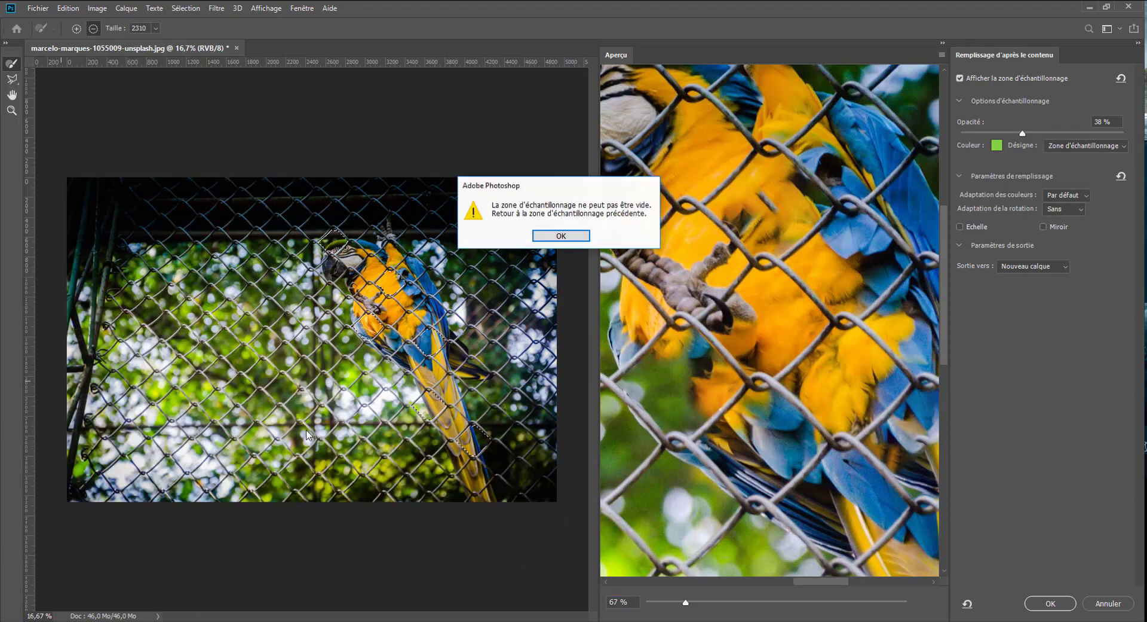
- Dismiss the empty-sampling warning and remove the upper right from the sampling area
left_click(571, 236)
mouse_move(415, 204)
left_mouse_down()
mouse_move(487, 340)
mouse_move(393, 205)
mouse_move(64, 231)
mouse_move(299, 154)
mouse_move(159, 149)
mouse_move(30, 376)
left_mouse_up()
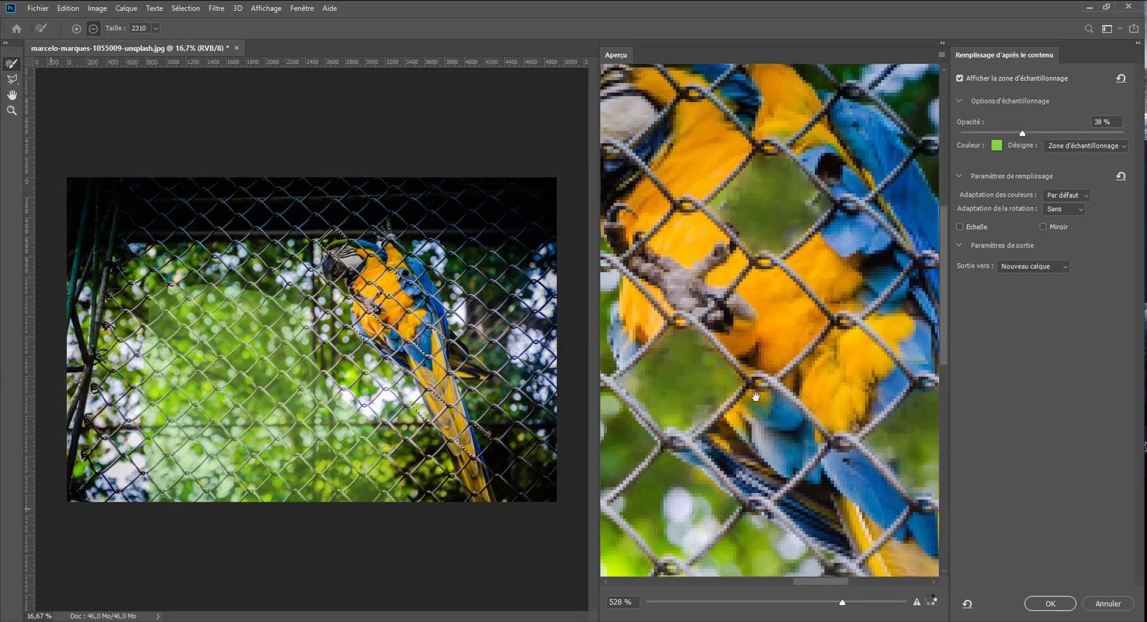
scroll(759, 394, "down", 2)
scroll(772, 379, "down", 1)
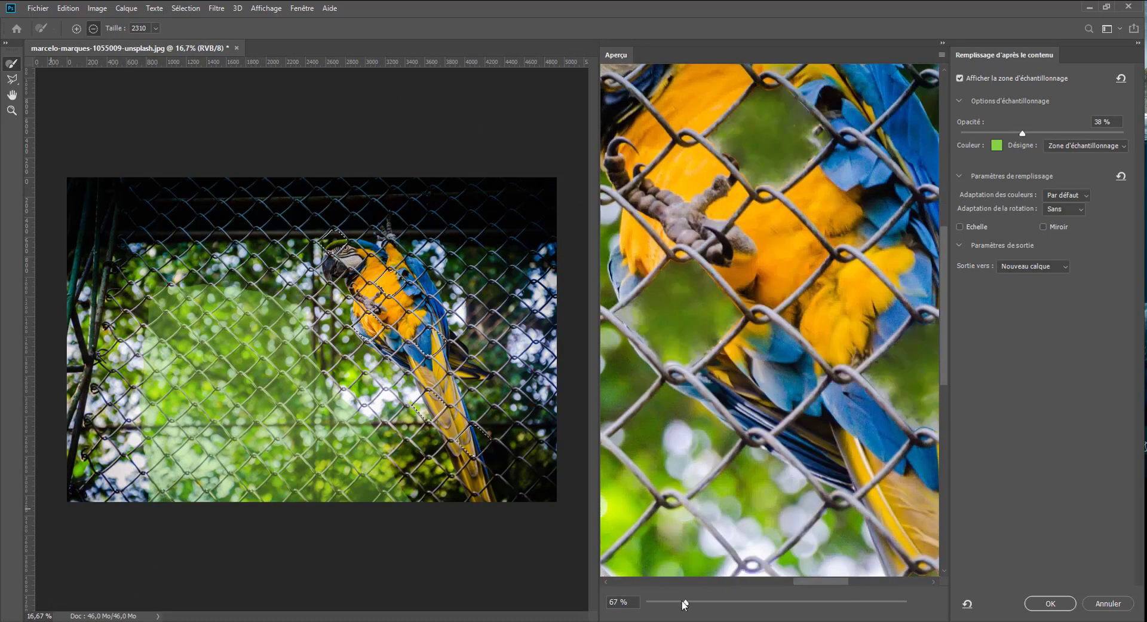
left_click_drag(685, 603, 666, 603)
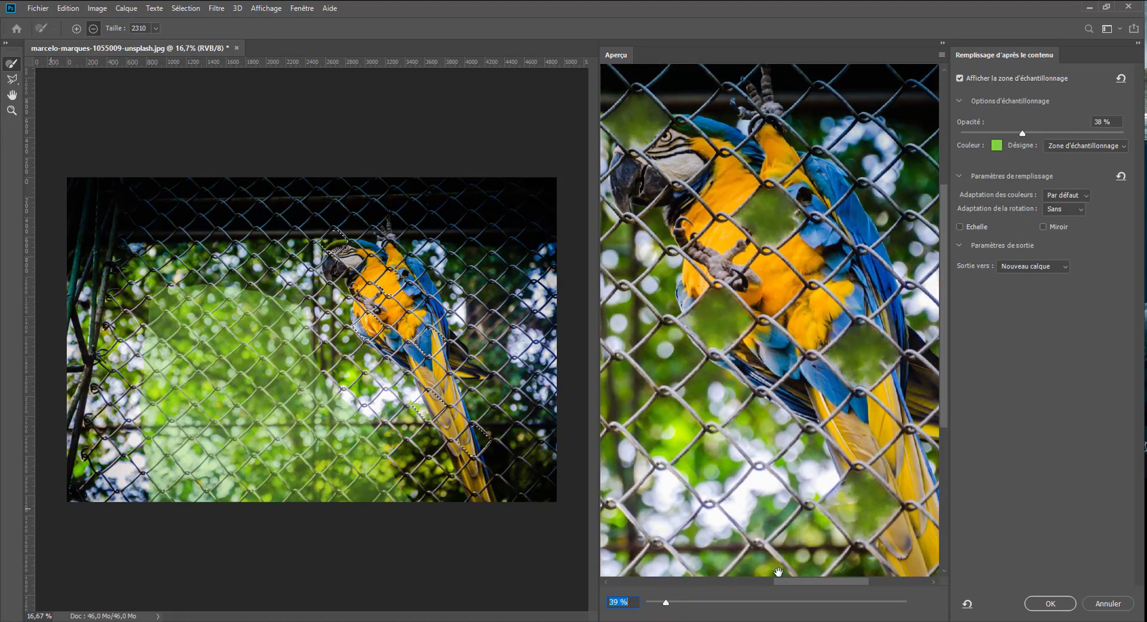
left_click_drag(785, 581, 812, 581)
scroll(831, 493, "down", 3)
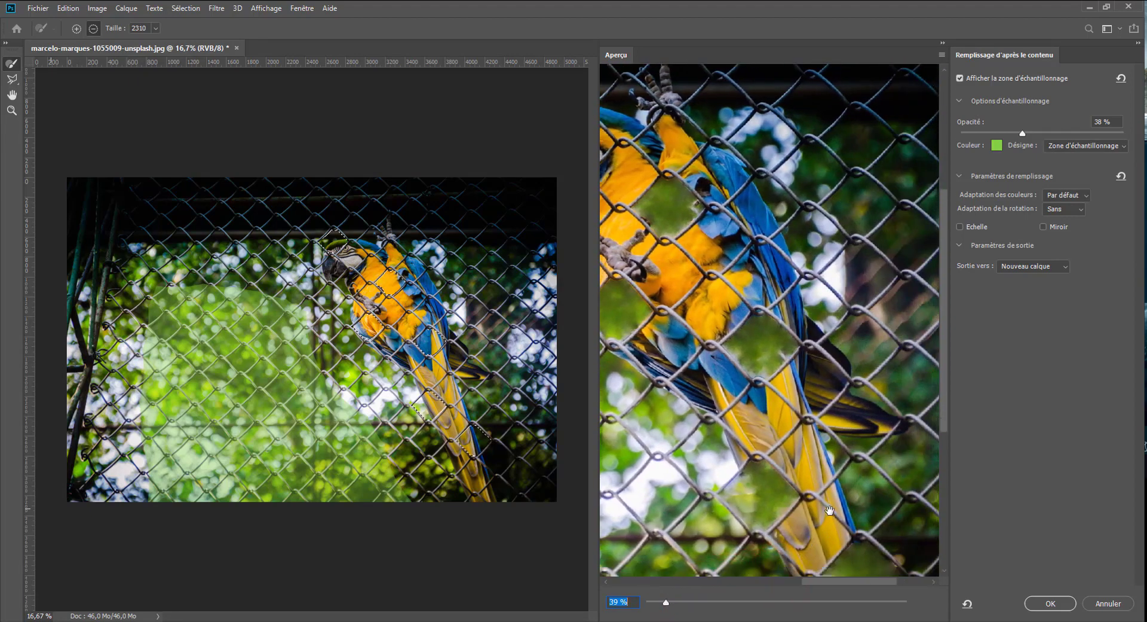
scroll(831, 493, "down", 2)
left_click_drag(826, 581, 860, 581)
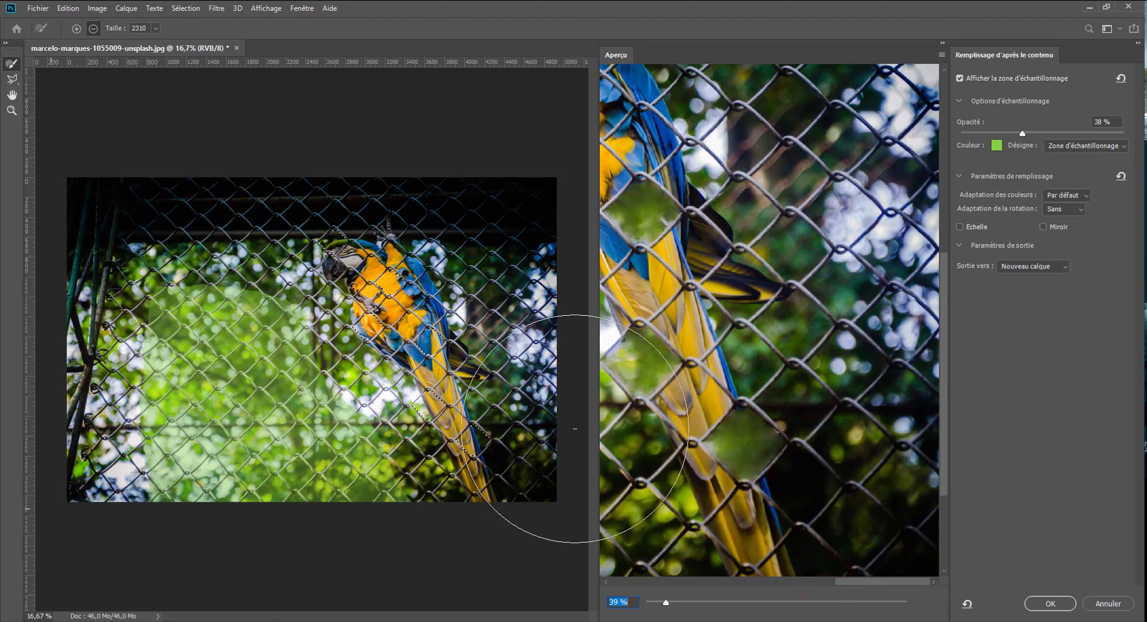
- Shrink the sampling brush to 1074 px, add the bottom-right corner, and output the fill to a new layer
left_click_drag(334, 325, 273, 324)
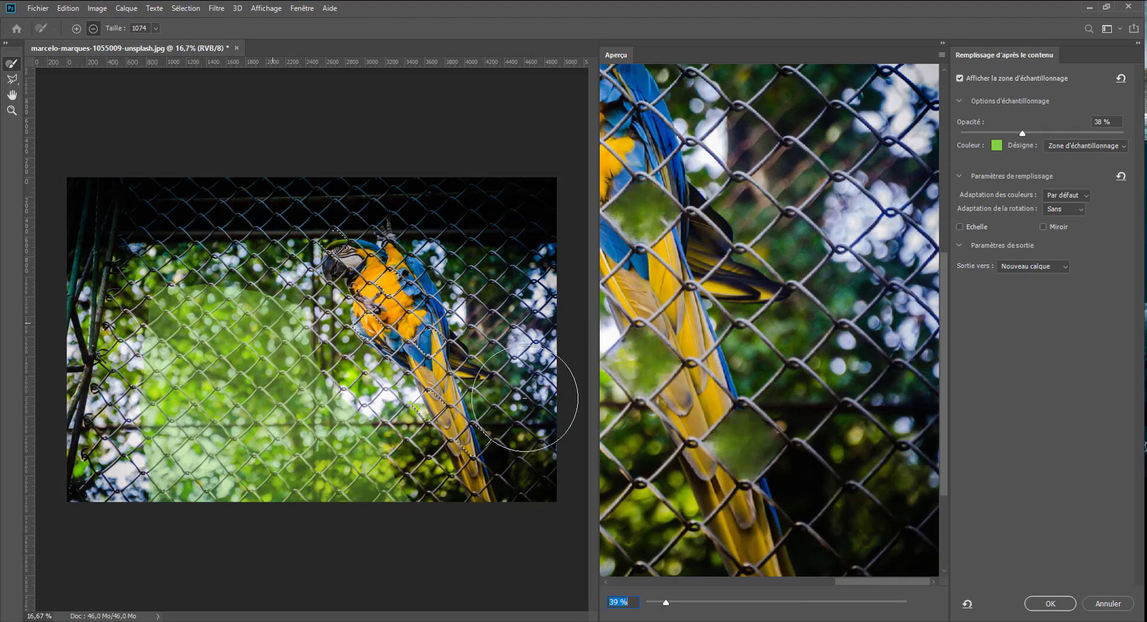
left_click_drag(555, 459, 560, 494)
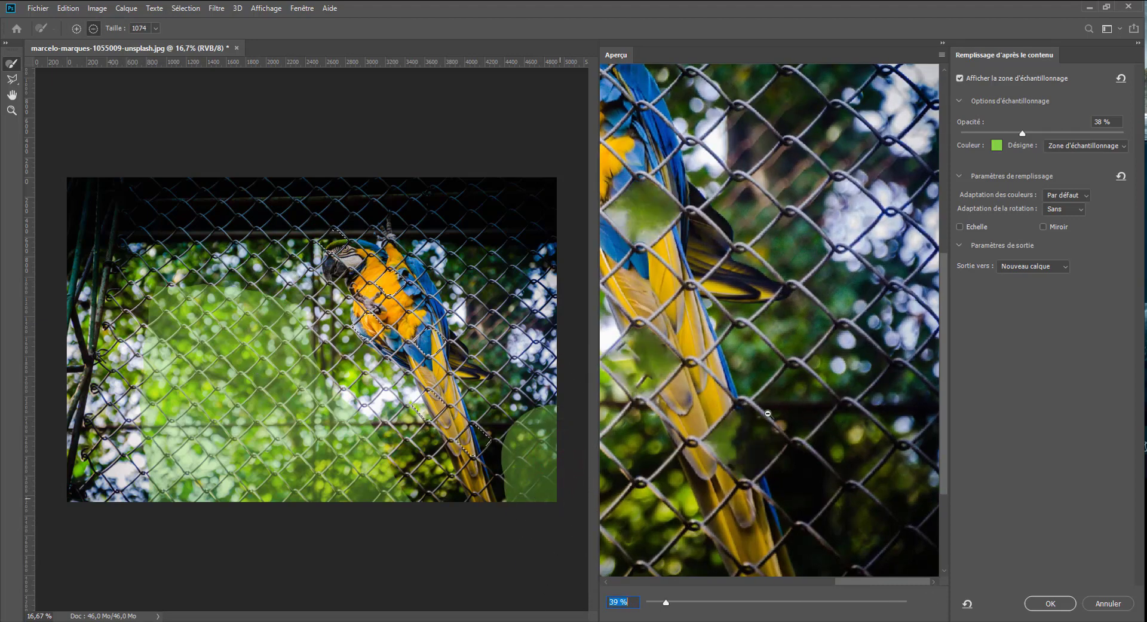
left_click(814, 421, "alt")
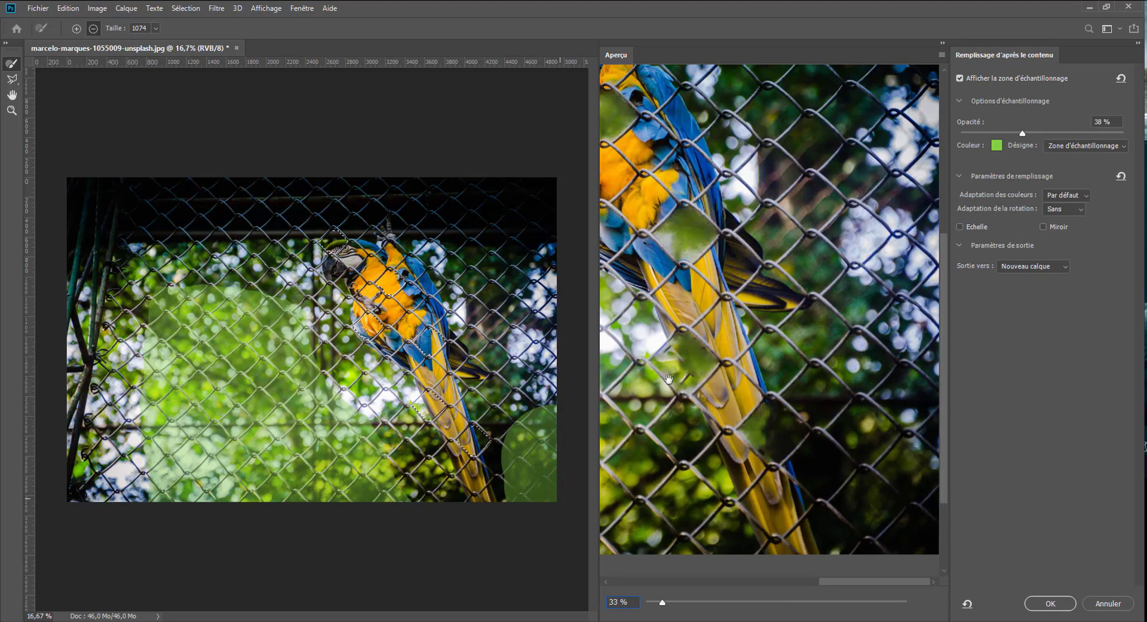
left_click_drag(669, 378, 861, 432)
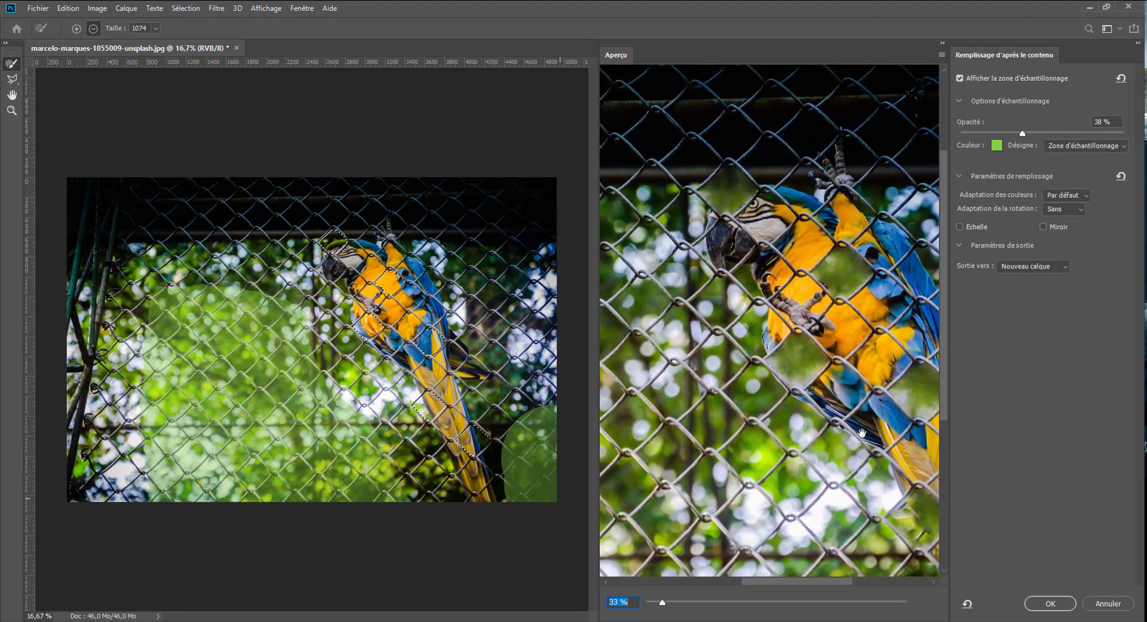
left_click_drag(369, 239, 335, 244)
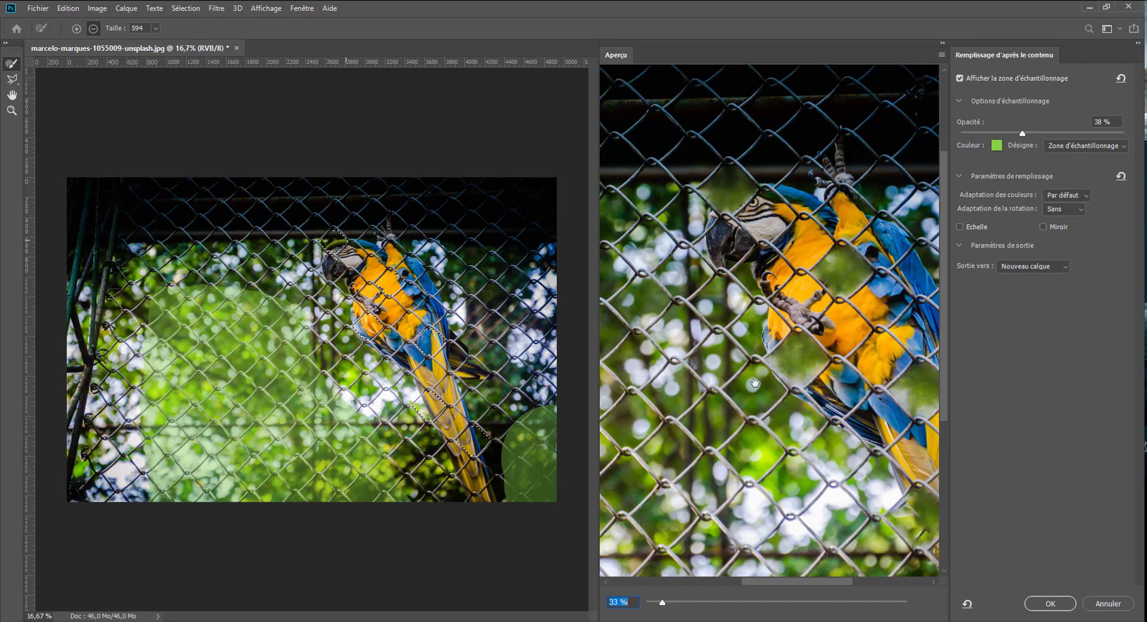
left_click(1051, 603)
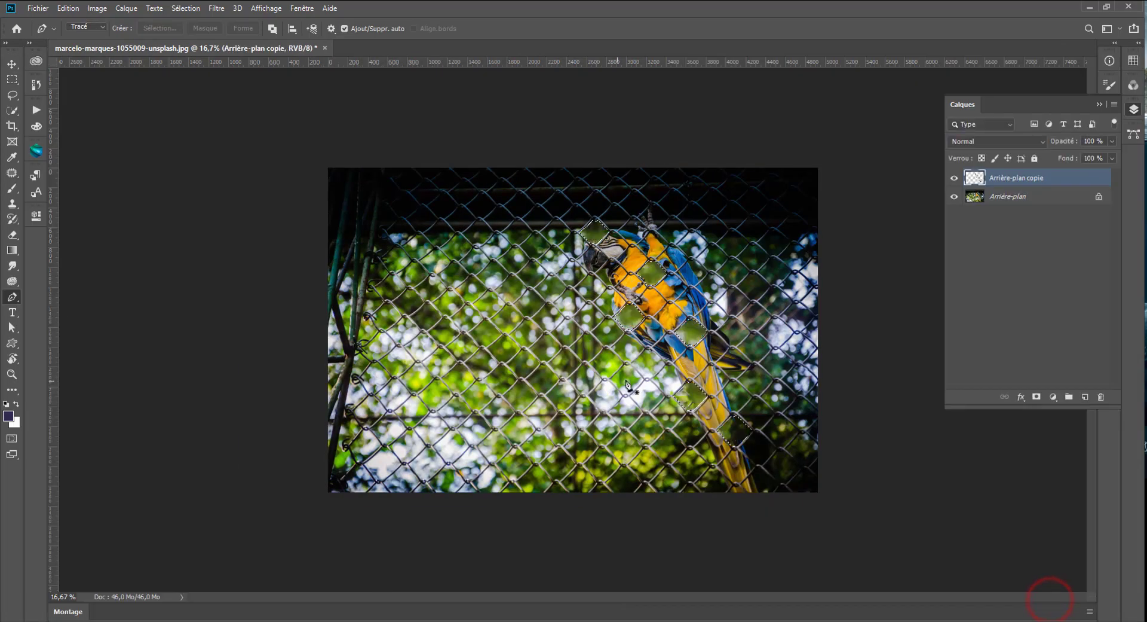
- Deselect the patches, zoom in on the tail's two patched diamonds, and pick the Clone Stamp tool
scroll(576, 317, "up", 5)
scroll(575, 314, "down", 2)
scroll(592, 329, "down", 2)
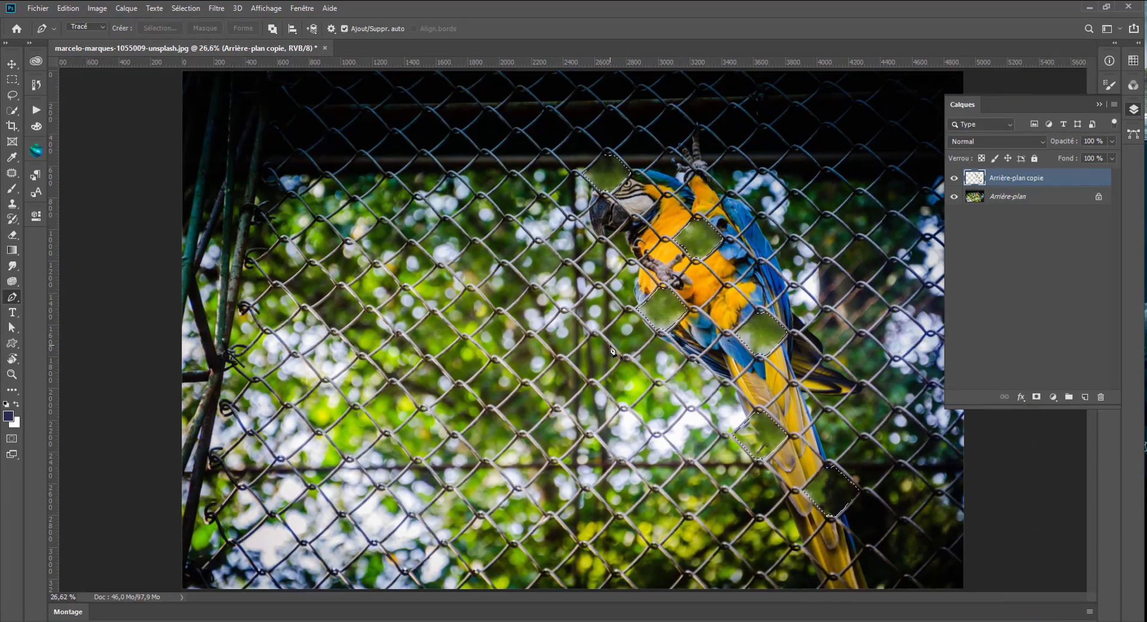
scroll(606, 344, "down", 1)
key("ctrl+d")
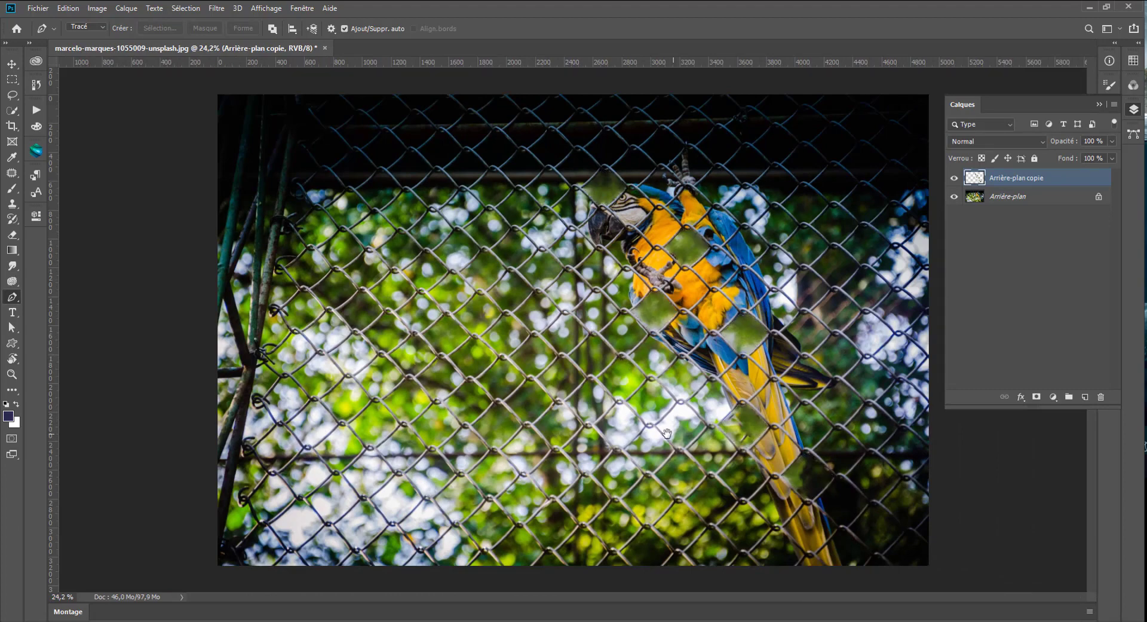
scroll(633, 430, "up", 2)
scroll(688, 448, "up", 2)
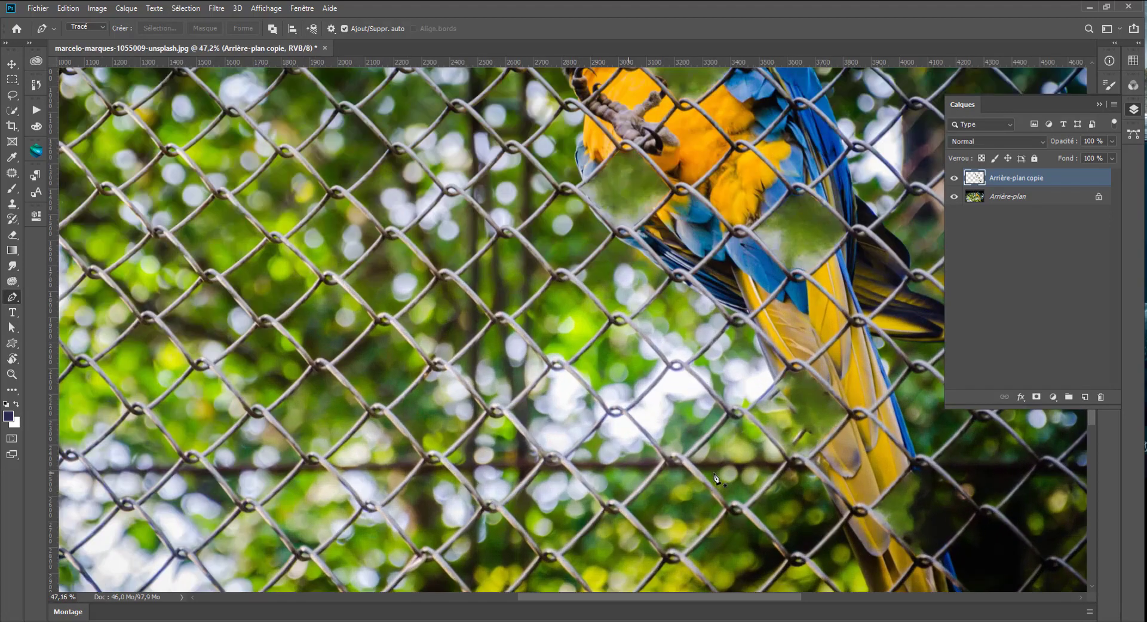
scroll(729, 463, "up", 1)
scroll(735, 464, "right", 3)
scroll(732, 454, "right", 2)
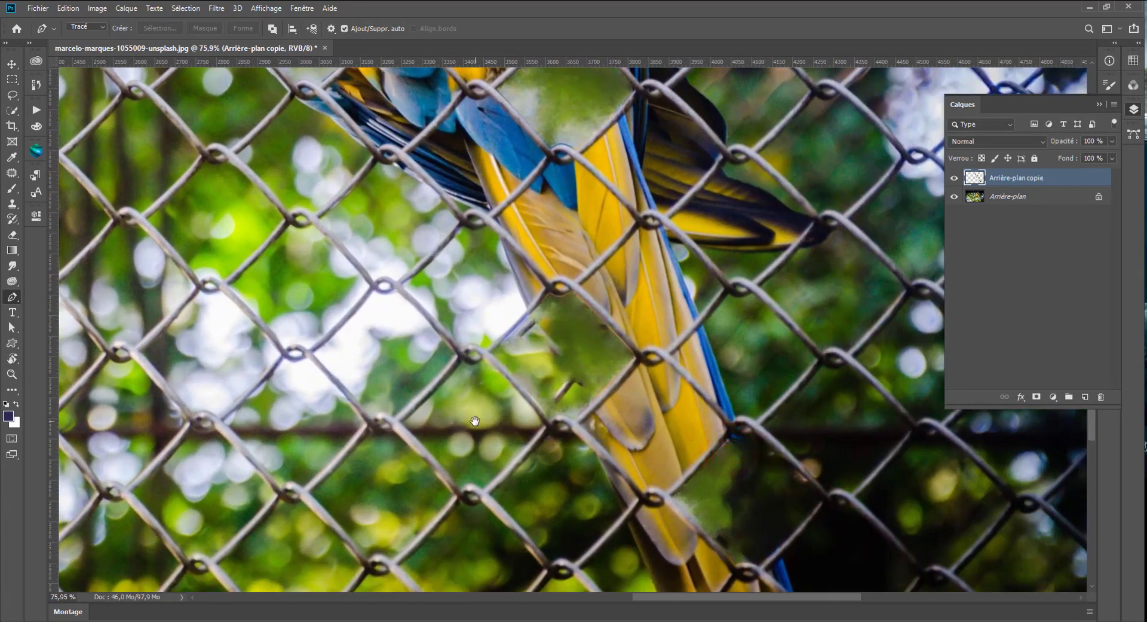
scroll(580, 363, "up", 1)
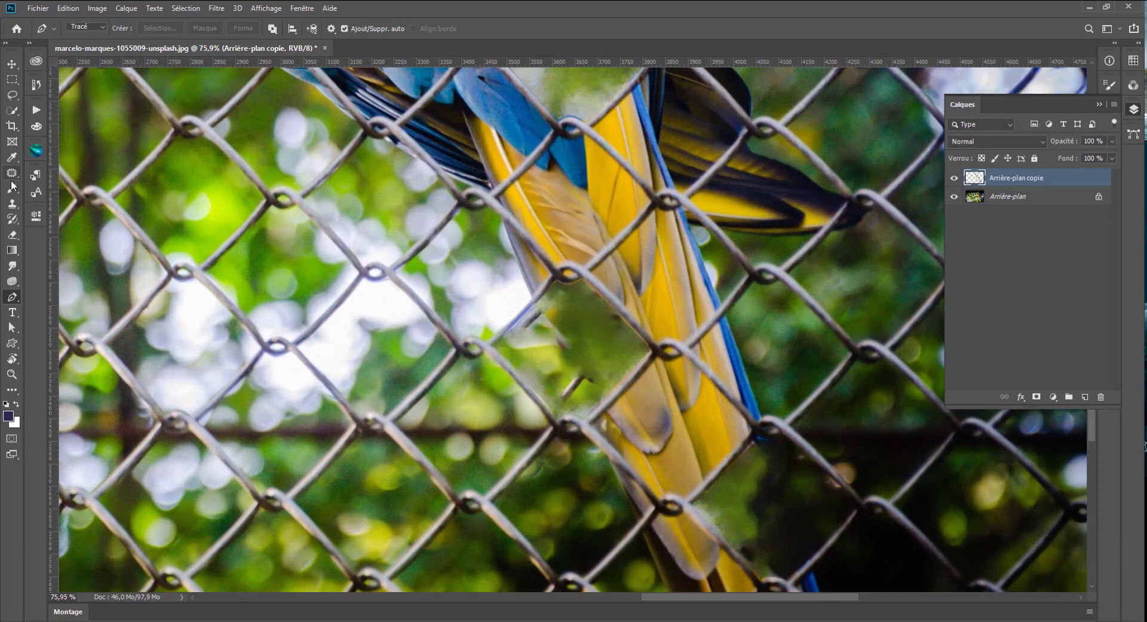
left_click(10, 207)
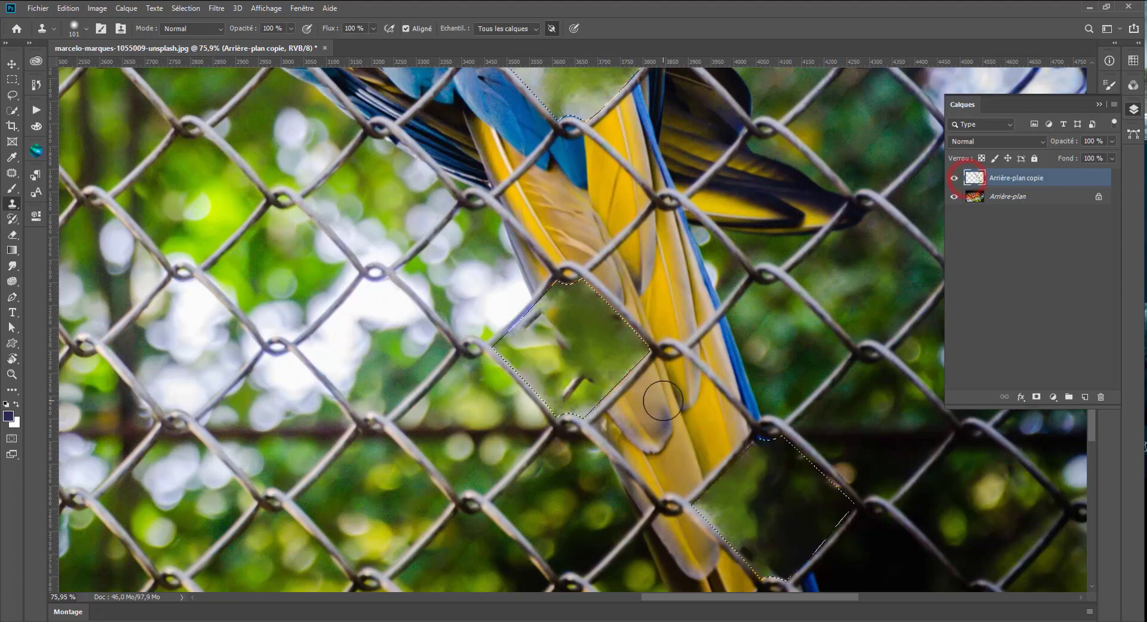
- Clone clean green background over the twig and dark spots in the left diamond
key("alt")
left_click(459, 418, "alt")
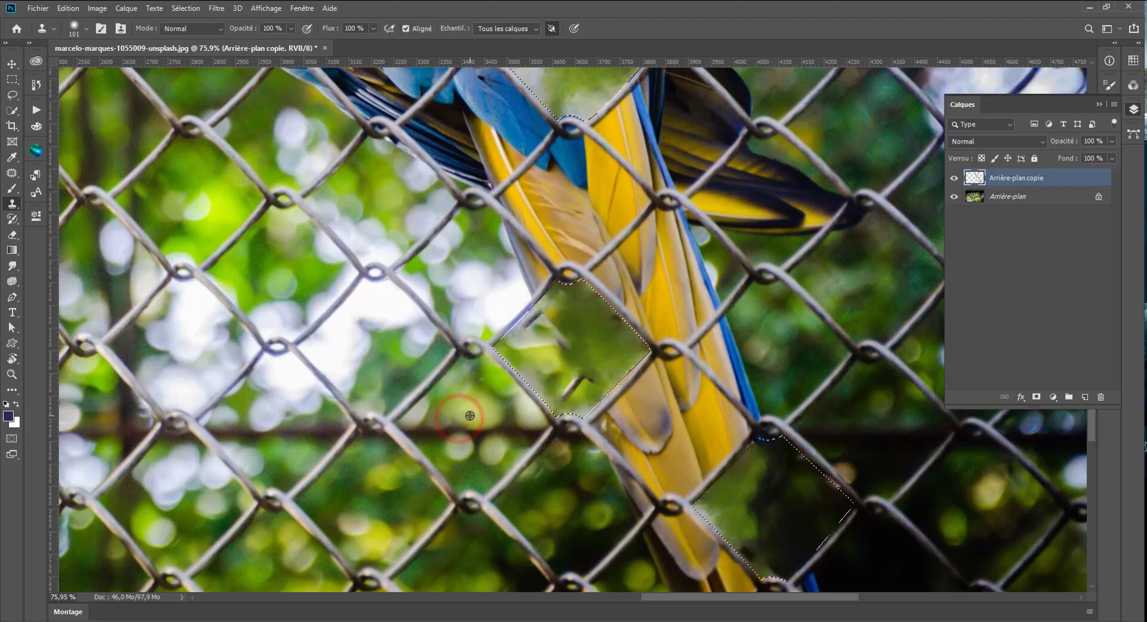
mouse_move(622, 373)
left_mouse_down()
mouse_move(562, 340)
mouse_move(568, 325)
mouse_move(580, 388)
mouse_move(556, 378)
left_mouse_up()
left_click(474, 428, "alt")
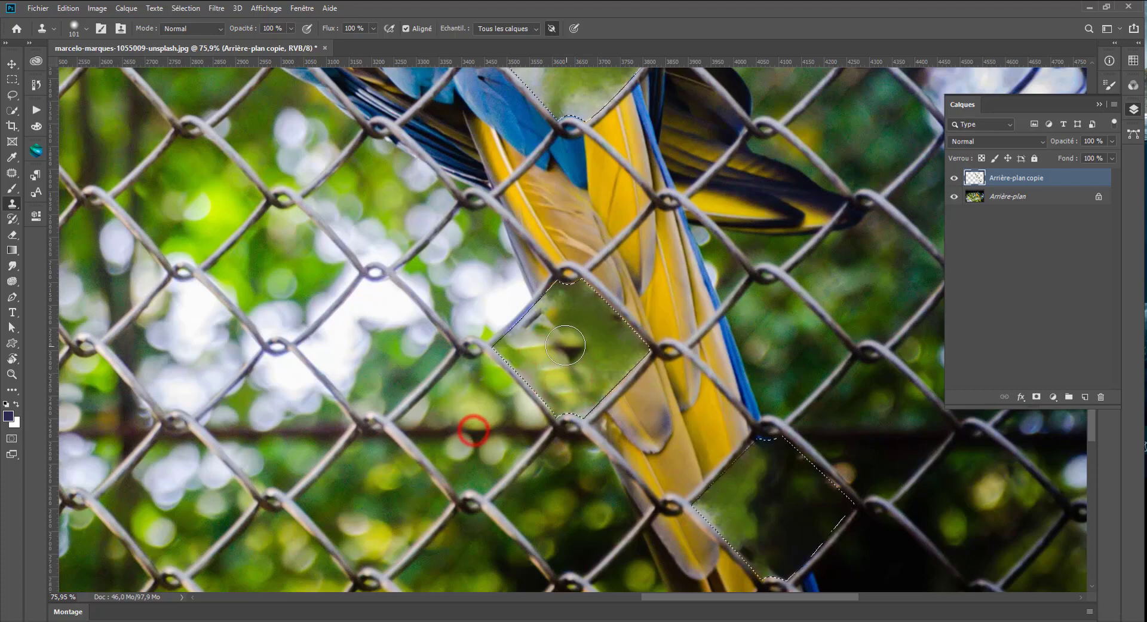
left_click(565, 345)
left_click(475, 399, "alt")
left_click(550, 328)
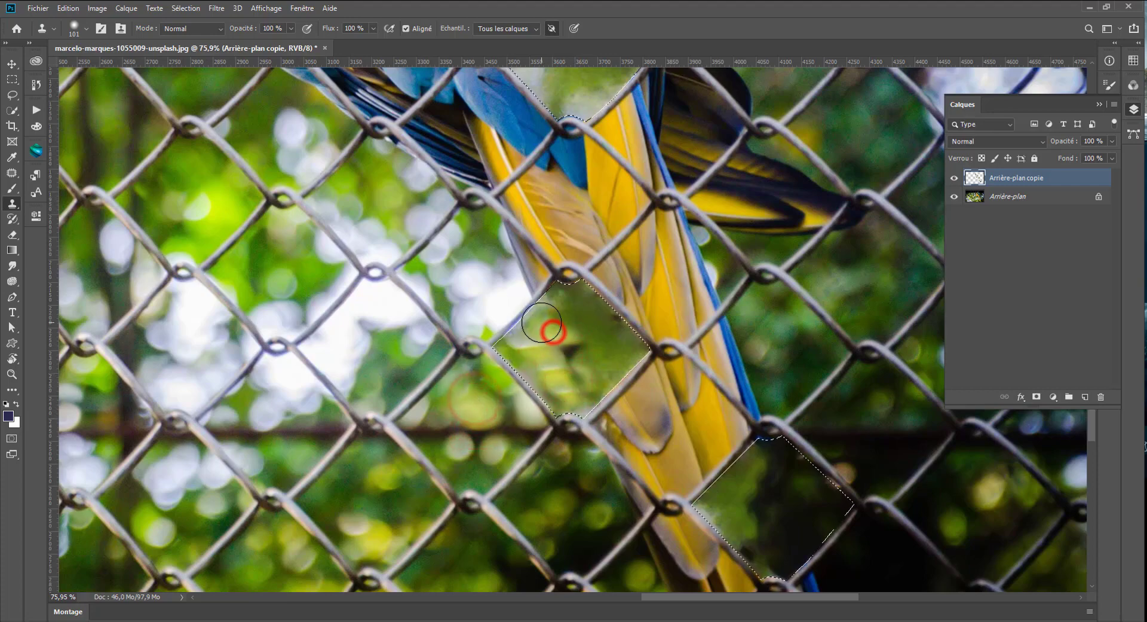
left_click(541, 322)
left_click(596, 355)
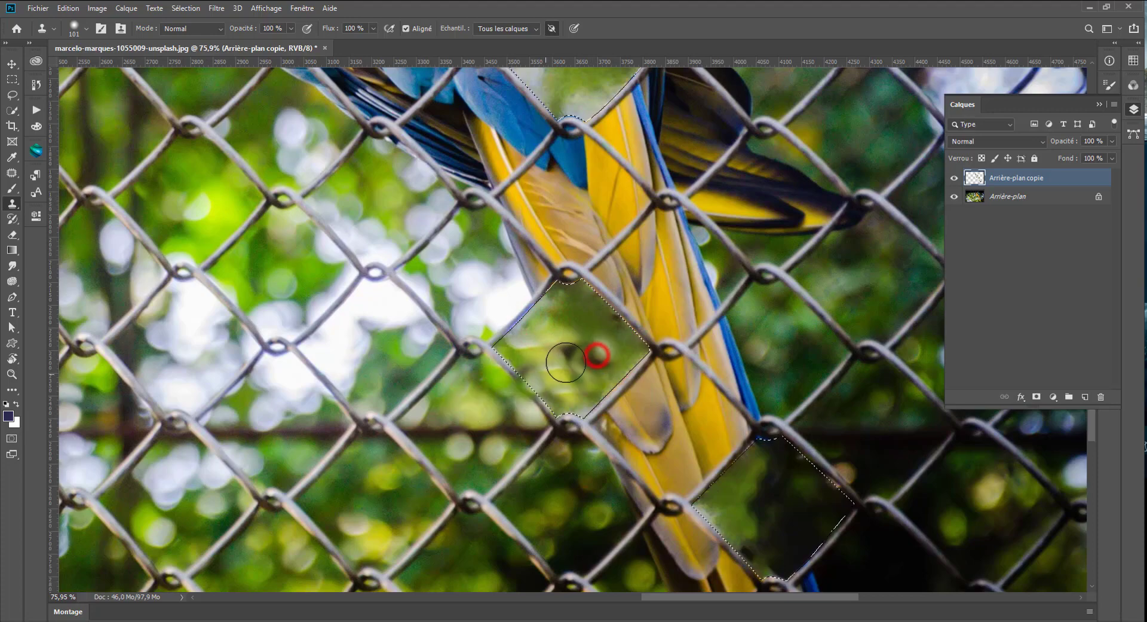
left_click(605, 347)
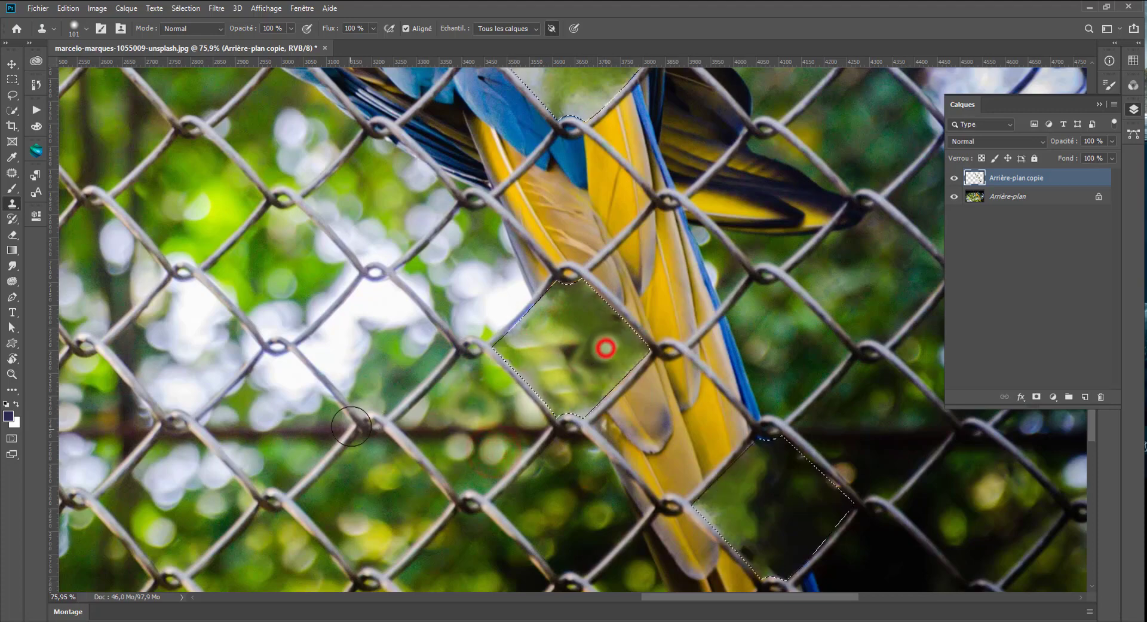
- Review the retouched diamond, clear the selection, and pan to show more of the parrot
scroll(664, 368, "down", 3)
left_click(813, 429)
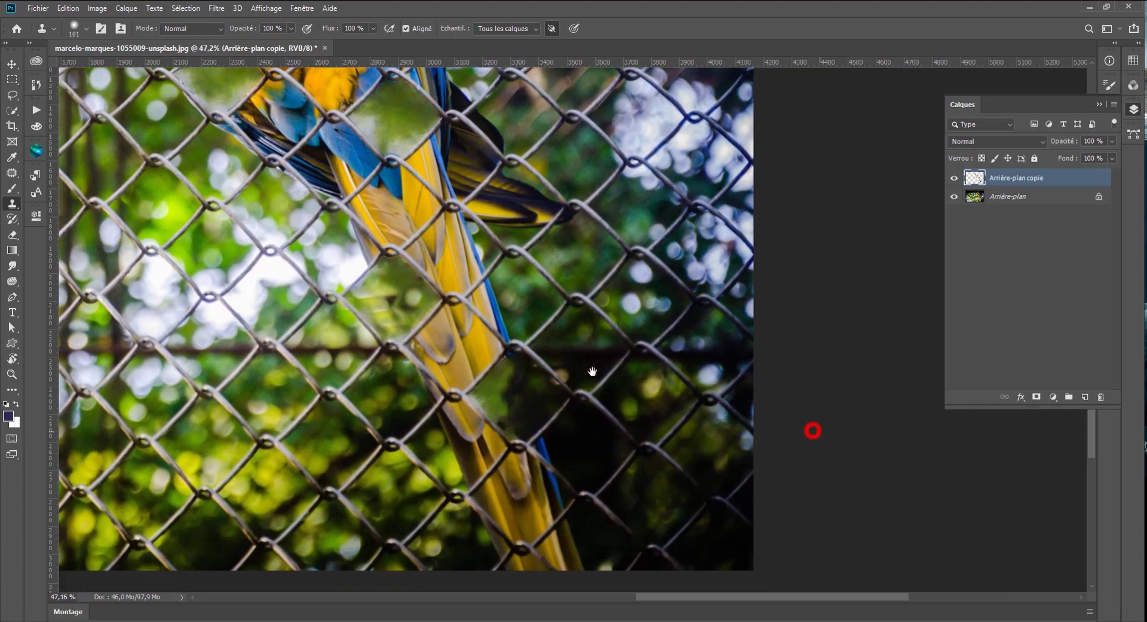
scroll(612, 385, "up", 2)
scroll(610, 384, "up", 1)
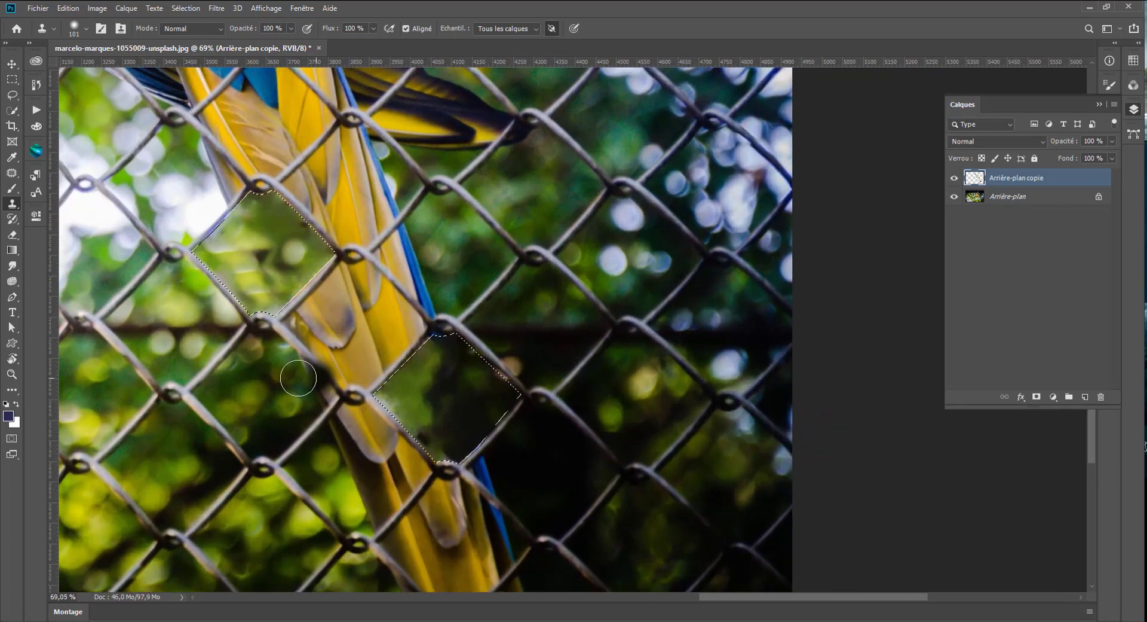
scroll(453, 399, "down", 3)
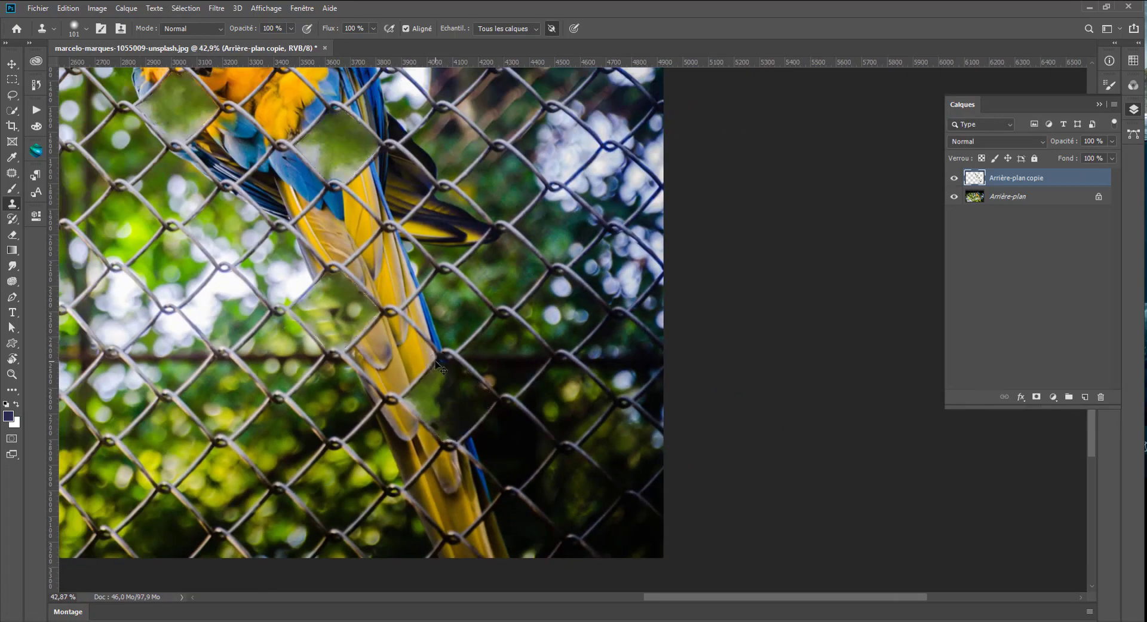
key("ctrl+d")
scroll(479, 378, "up", 2)
scroll(497, 425, "up", 2)
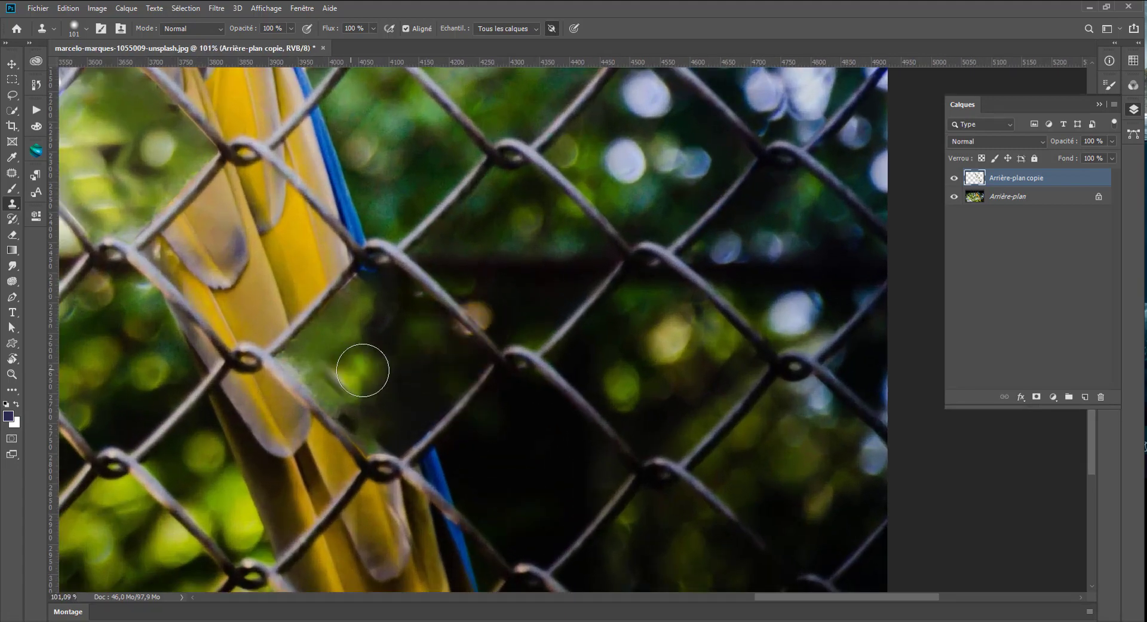
scroll(361, 371, "down", 1)
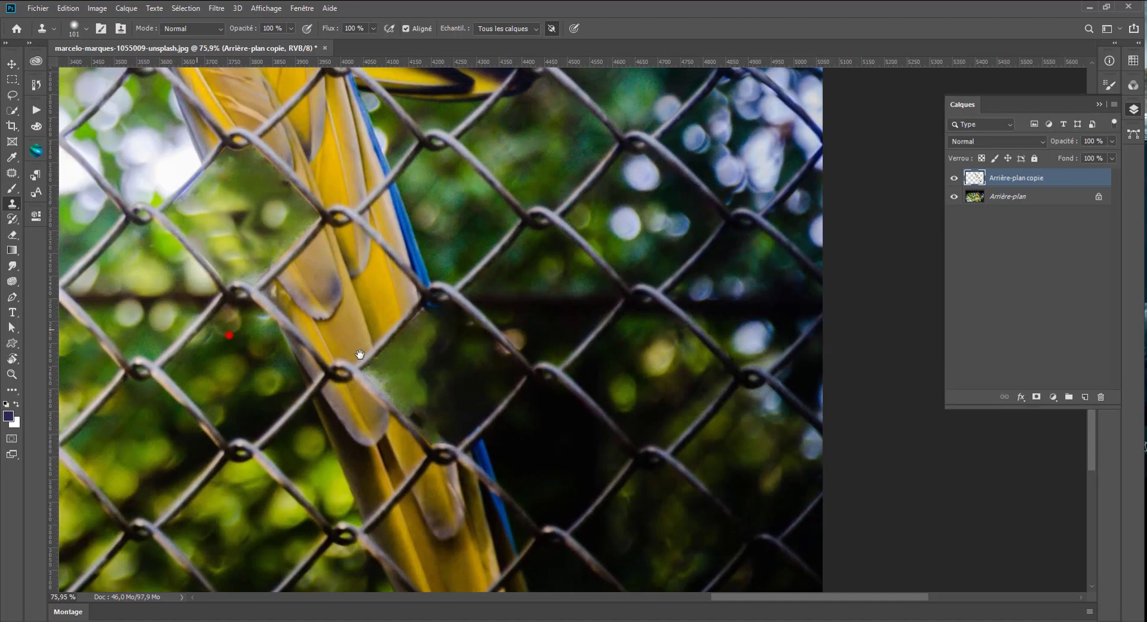
left_click_drag(340, 363, 481, 345)
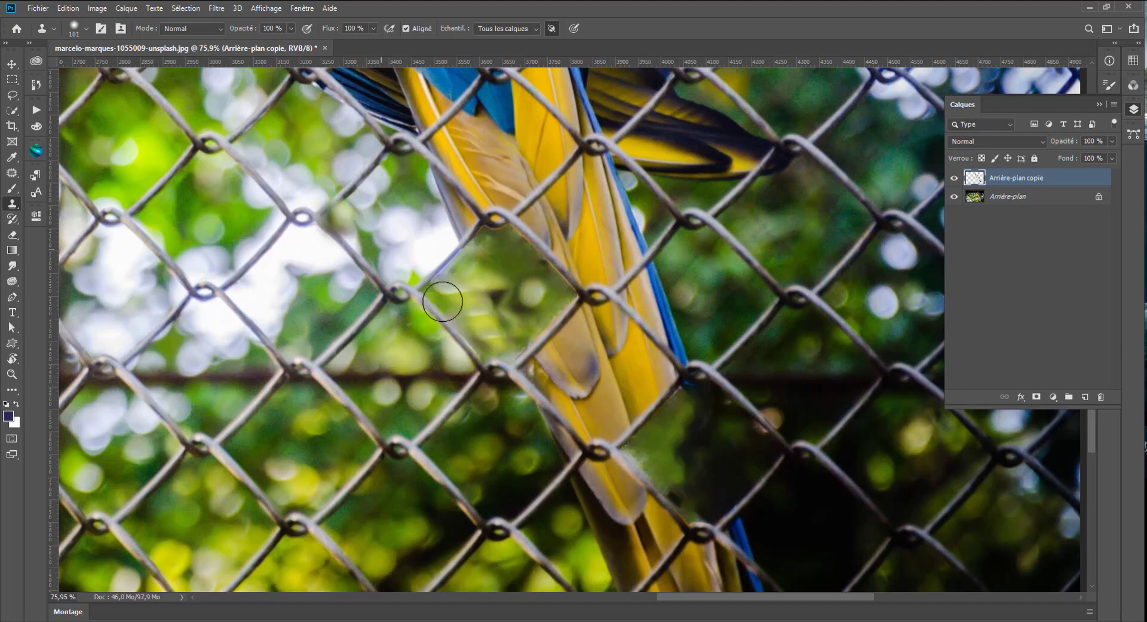
- Pan over the patched diamonds toward the head and hide Arrière-plan copie to compare with the original
right_click(511, 334)
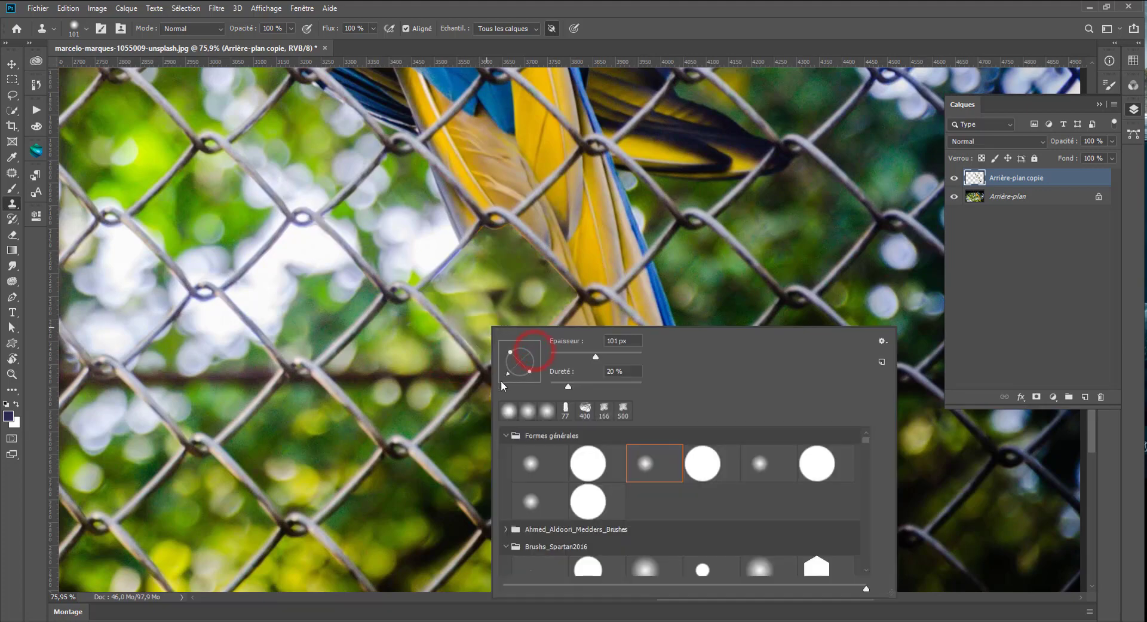
left_click(471, 340)
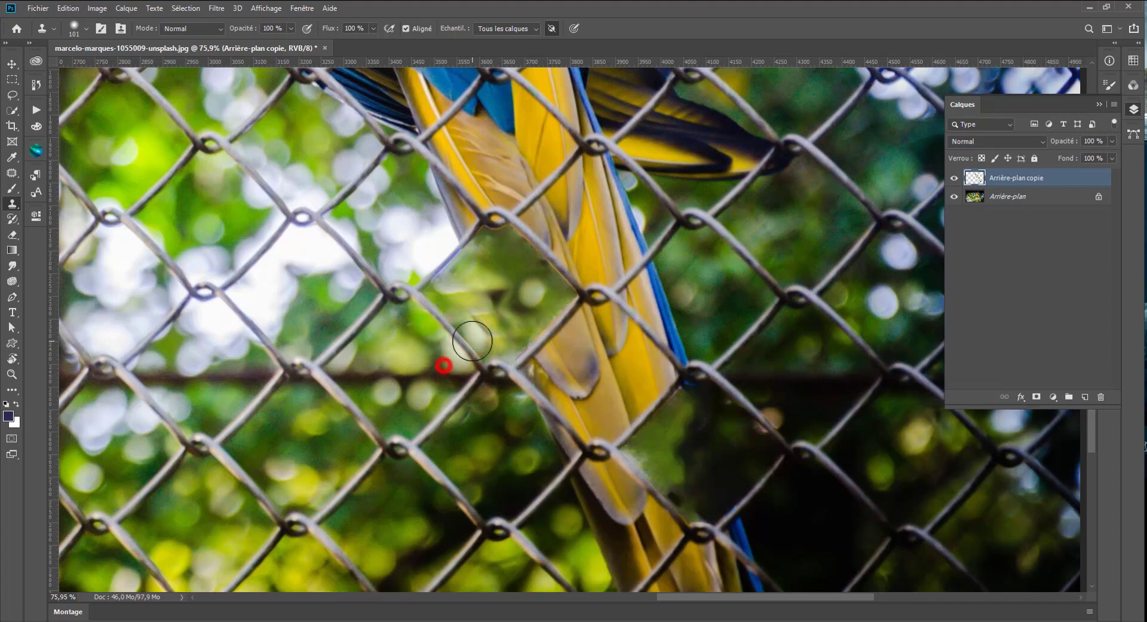
mouse_move(263, 243)
left_mouse_down()
mouse_move(446, 339)
mouse_move(399, 404)
left_mouse_up()
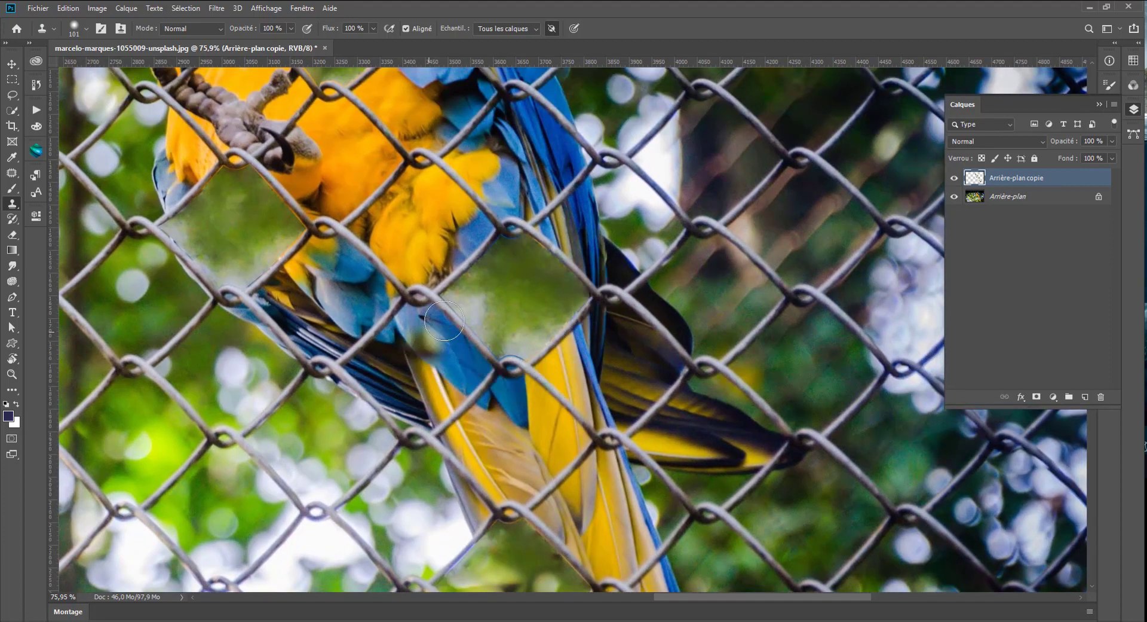
scroll(510, 350, "up", 2)
scroll(510, 350, "up", 2)
scroll(510, 350, "up", 2)
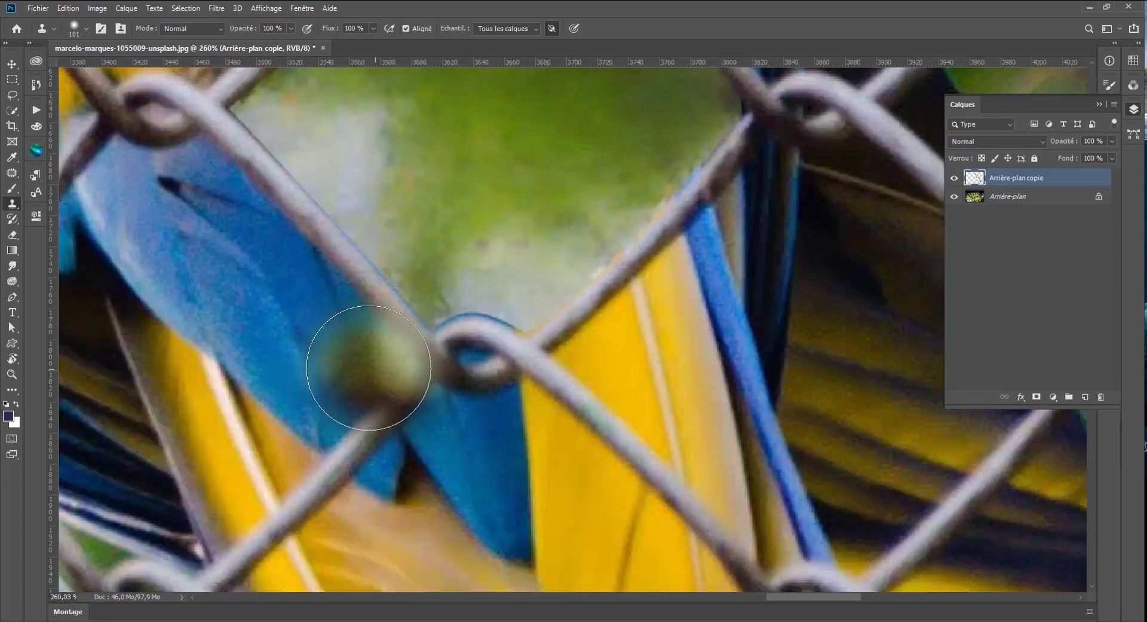
scroll(358, 359, "down", 4)
scroll(326, 373, "down", 2)
left_click_drag(335, 335, 565, 342)
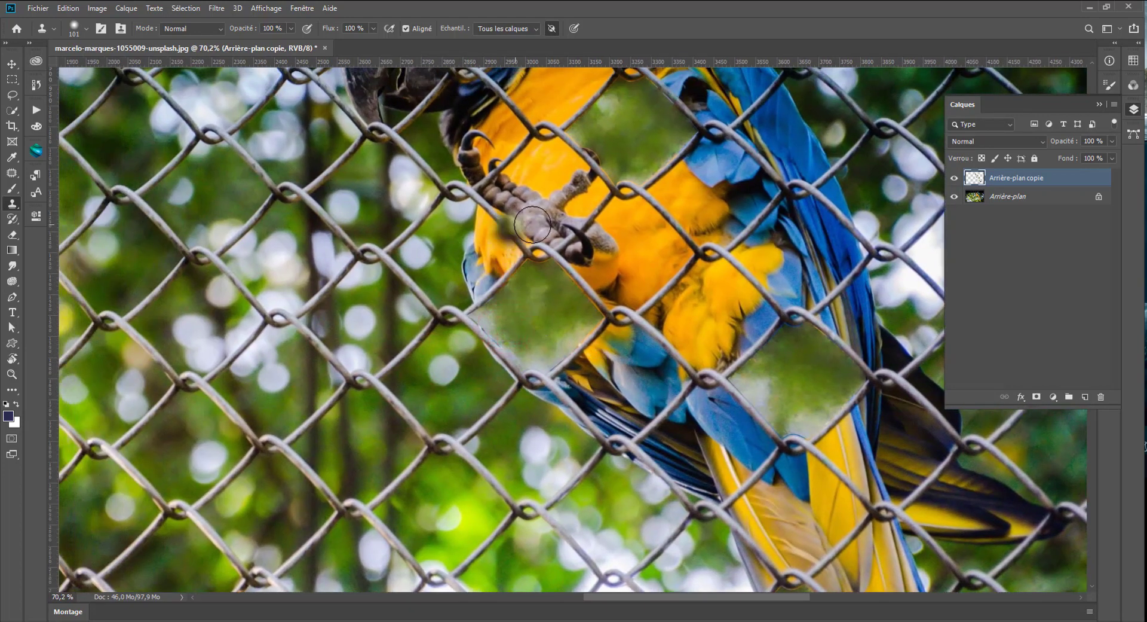
mouse_move(446, 210)
left_mouse_down()
mouse_move(547, 252)
mouse_move(507, 259)
left_mouse_up()
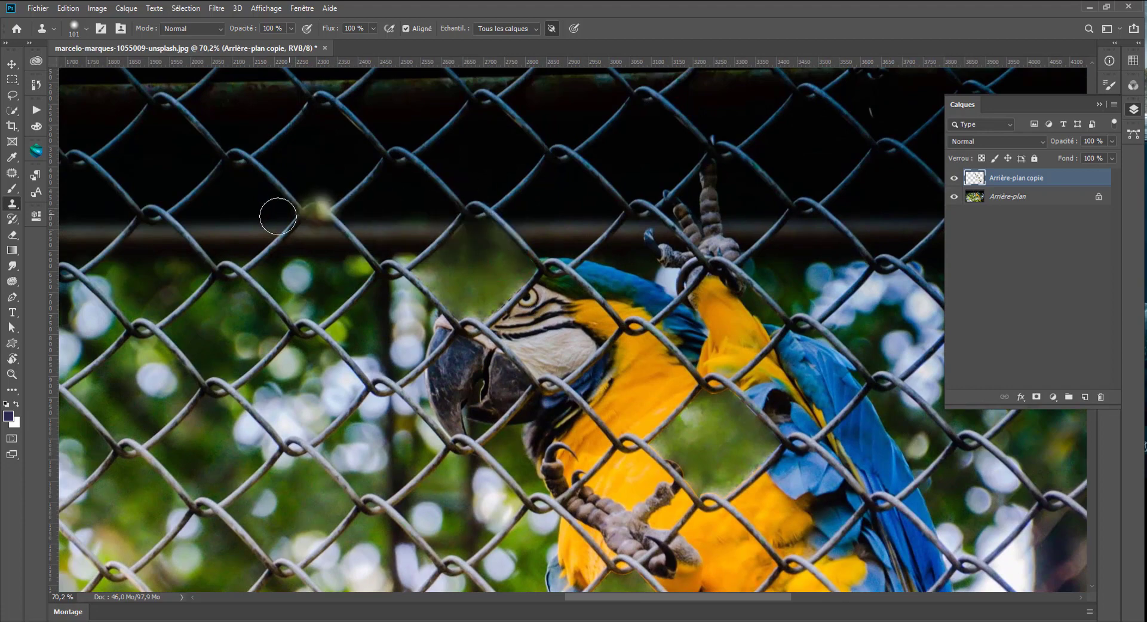
left_click(954, 178)
- Toggle Arrière-plan copie back to visible, undo a premature mask, and clear the selection
left_click(954, 177)
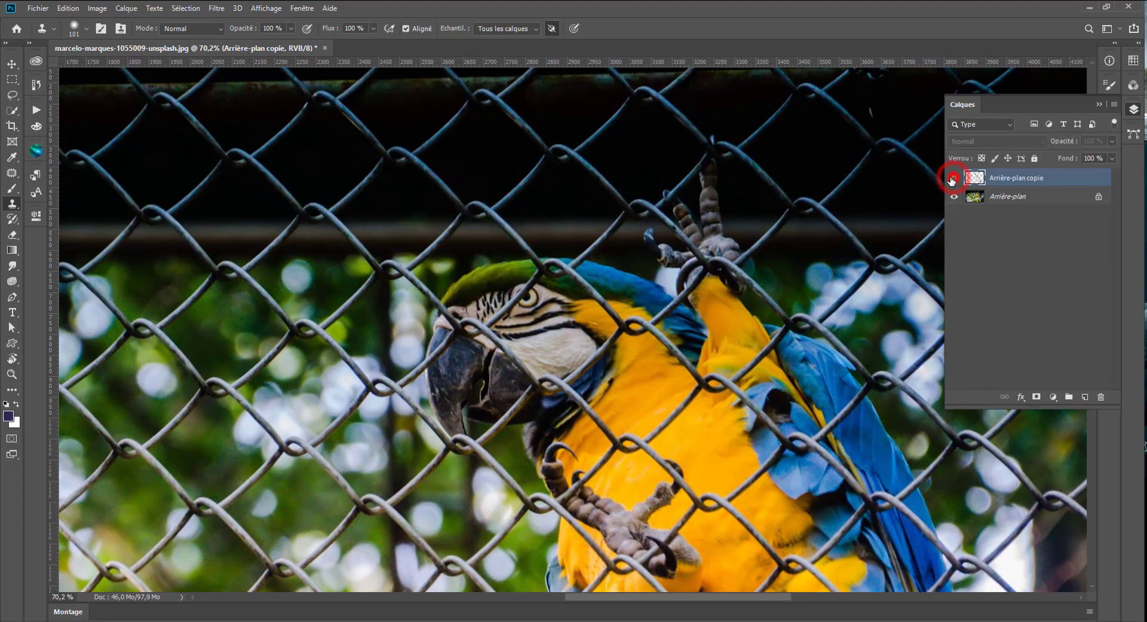
left_click(954, 178)
left_click(954, 178)
left_click(1037, 396)
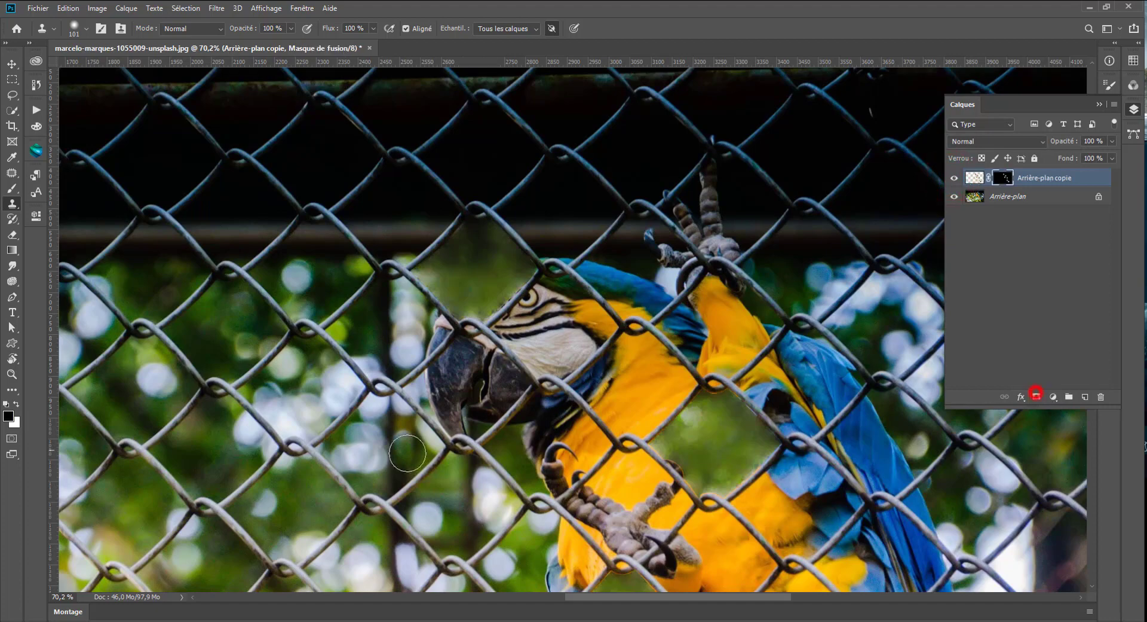
key("ctrl+z")
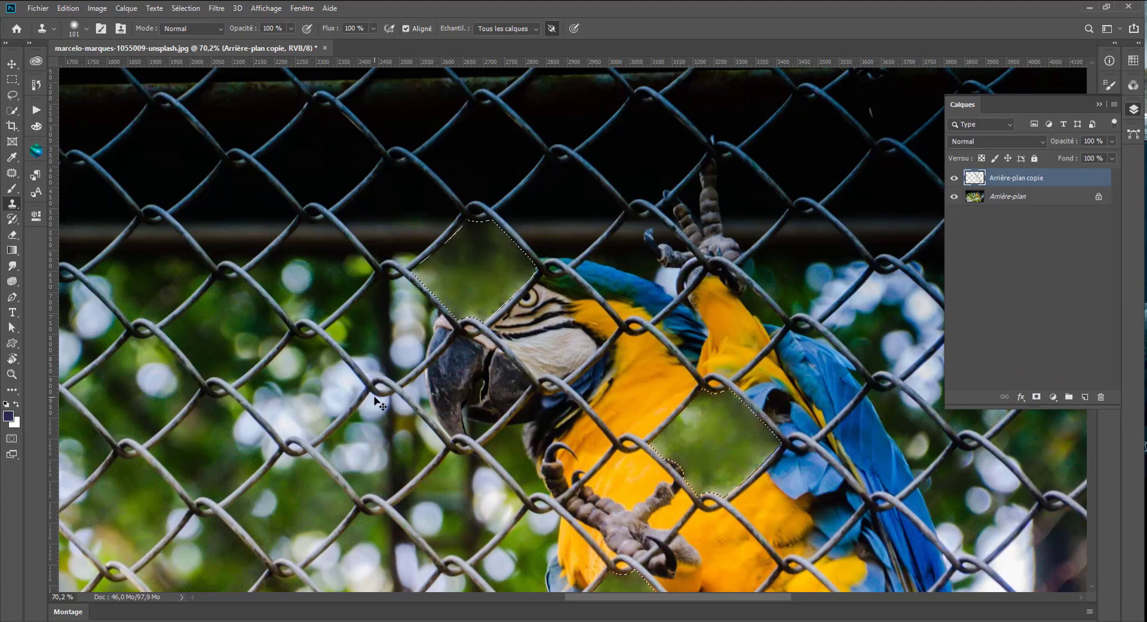
key("ctrl+d")
- Add a white layer mask to the copy and set up a soft 68 px, 0% hardness brush
left_click(12, 234)
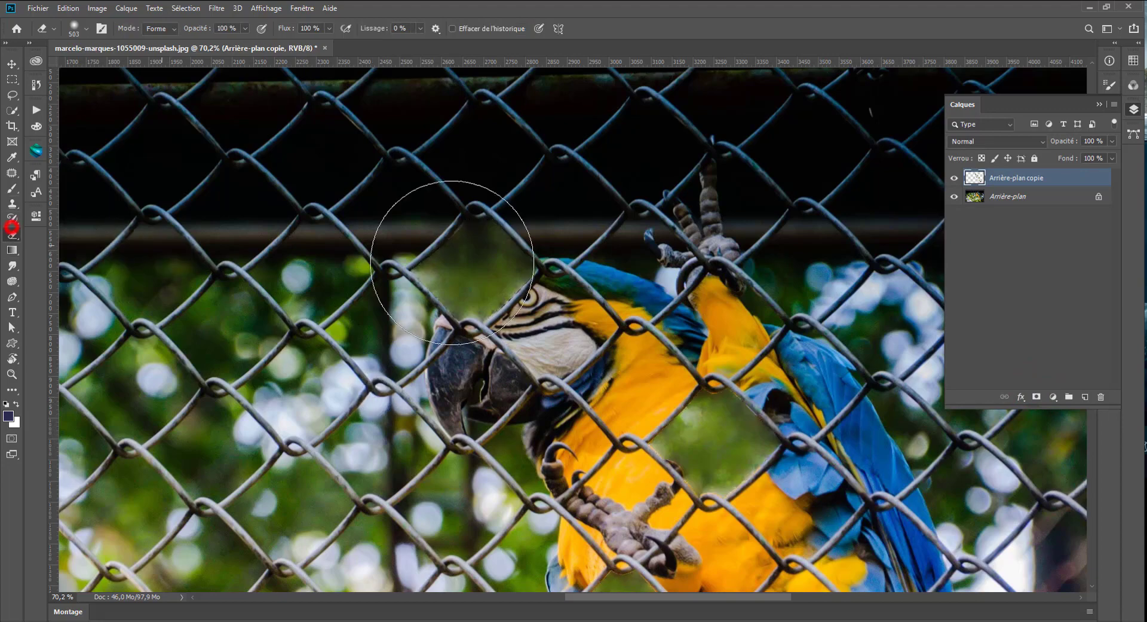
left_click(1037, 398)
right_click(432, 260)
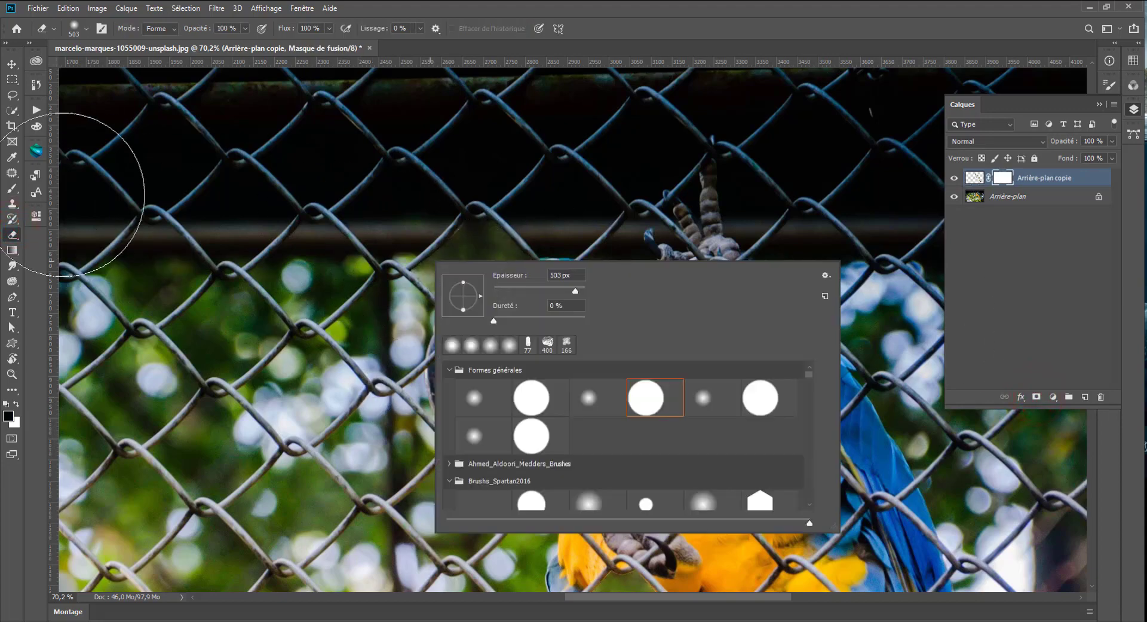
left_click(11, 190)
right_click(556, 266)
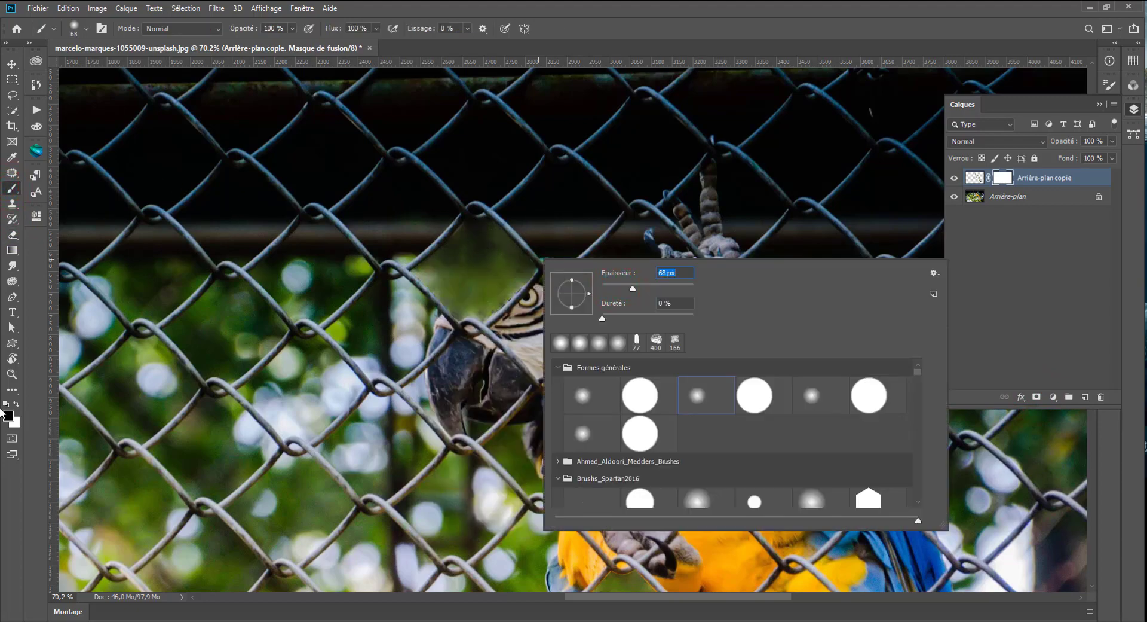
left_click(493, 235)
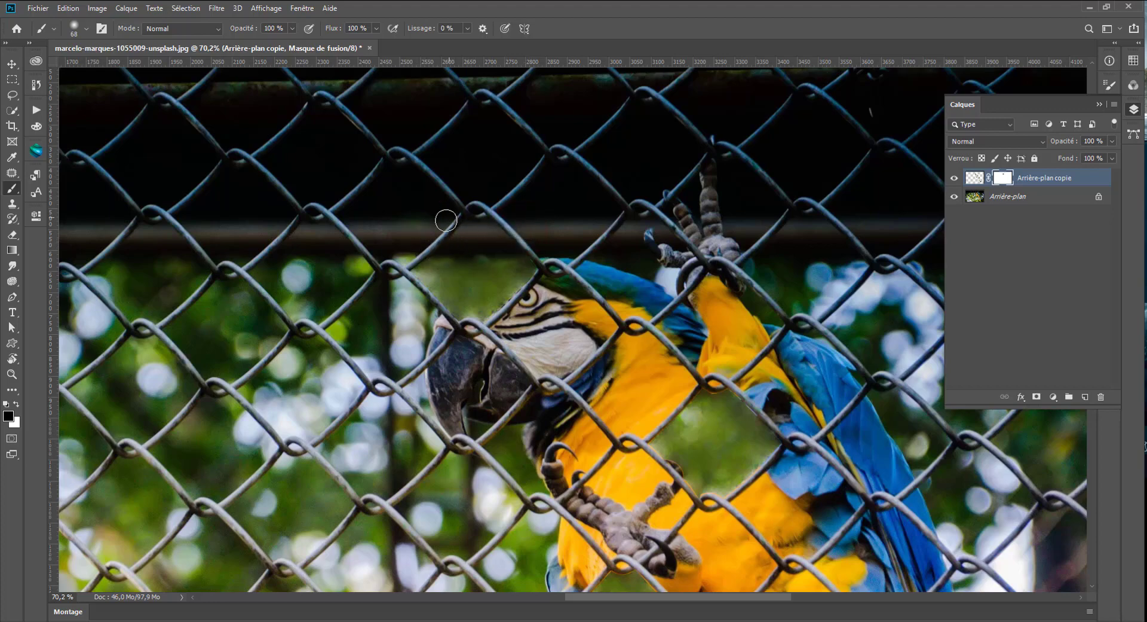
scroll(463, 239, "down", 5)
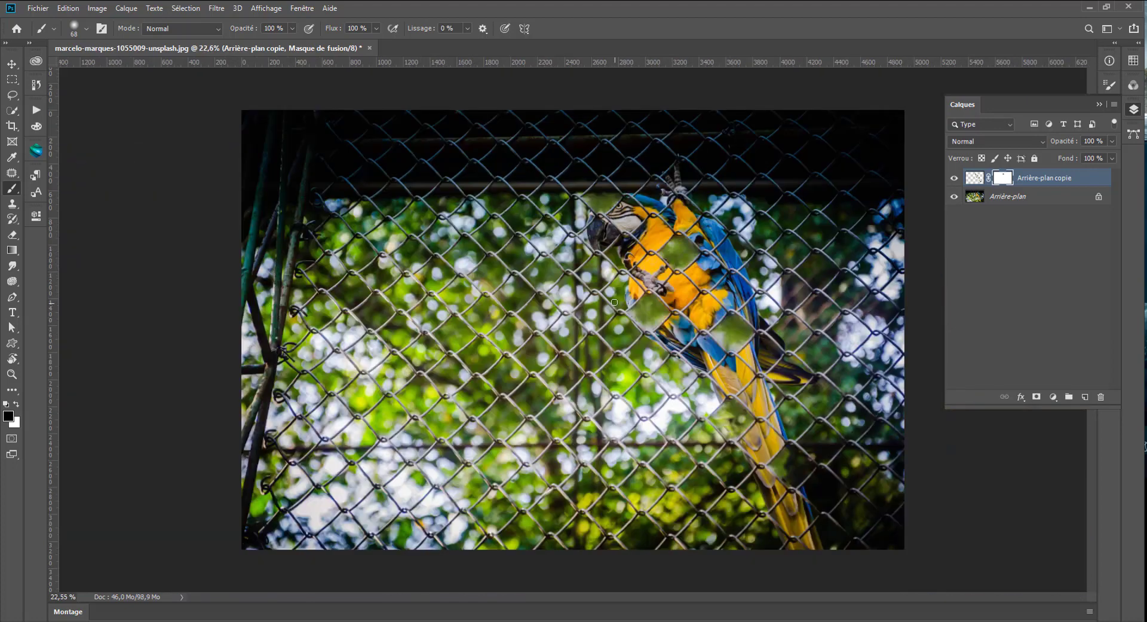
scroll(778, 437, "down", 1)
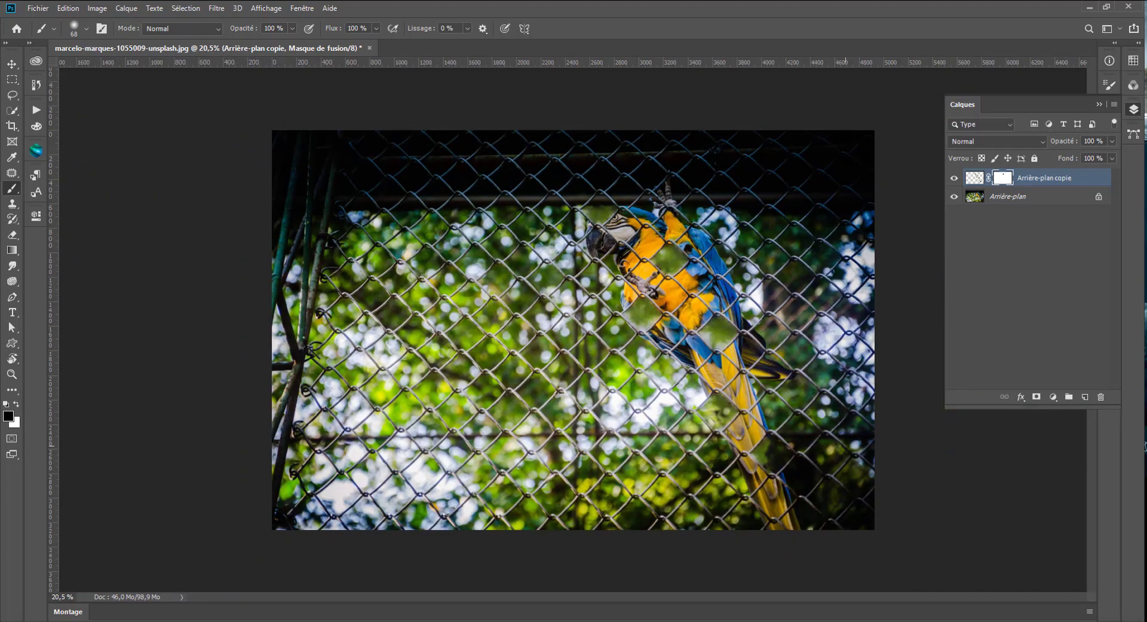
scroll(777, 436, "up", 1)
scroll(771, 433, "up", 2)
scroll(758, 425, "up", 2)
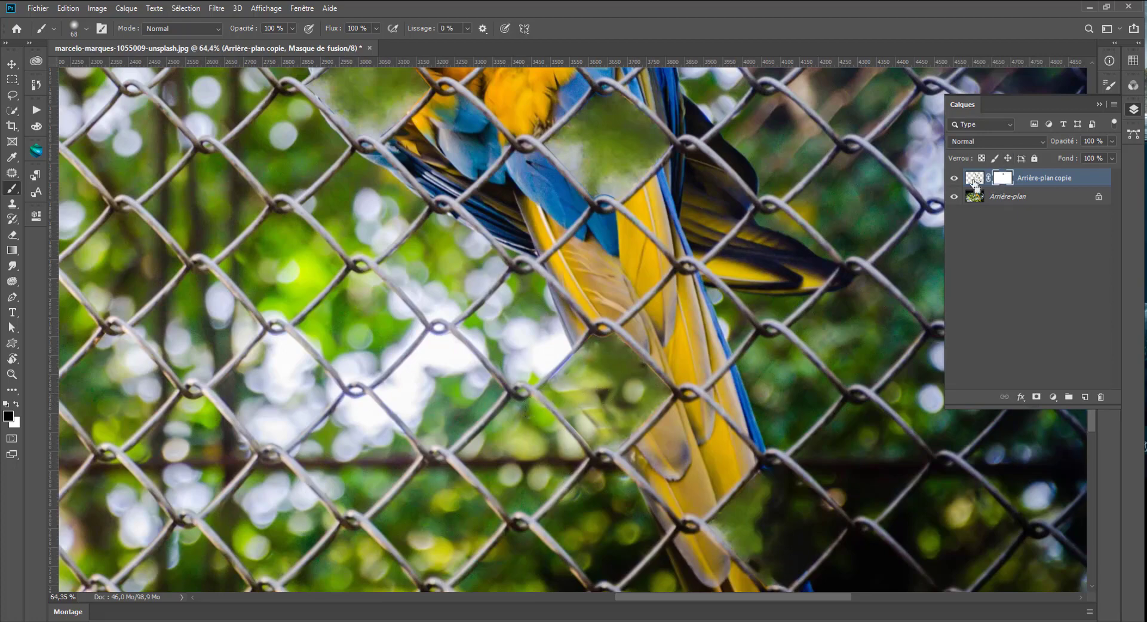
- Load the patched areas as a selection and lasso away the upper and tail diamonds
left_click(974, 177, "ctrl")
scroll(467, 240, "down", 3)
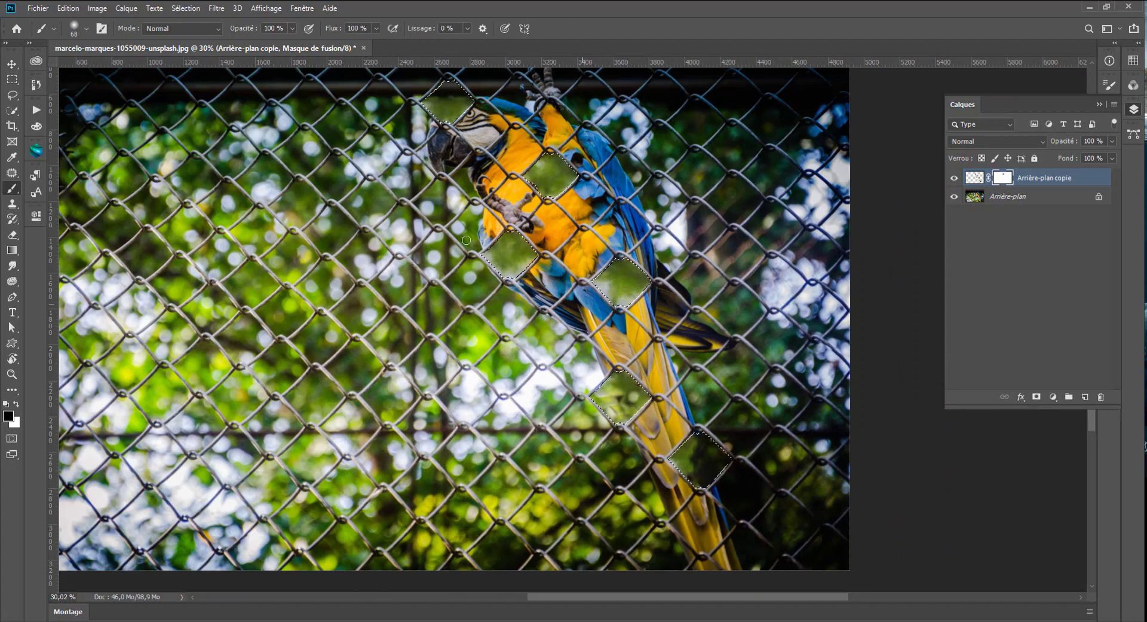
key("l")
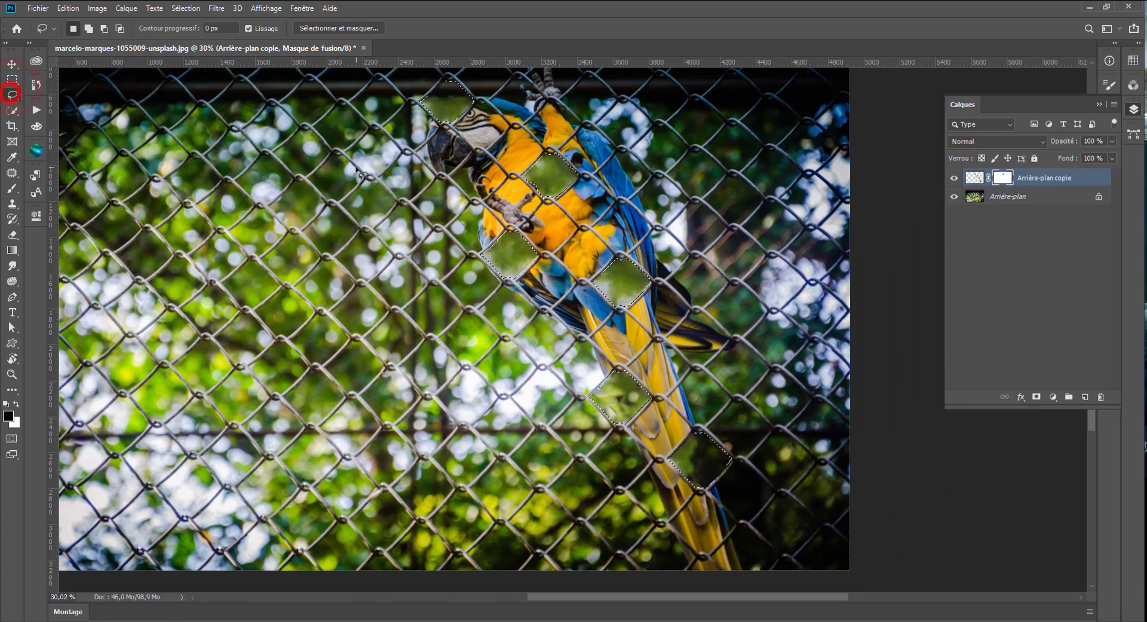
mouse_move(463, 82)
left_mouse_down()
mouse_move(484, 79)
mouse_move(421, 257)
left_mouse_up()
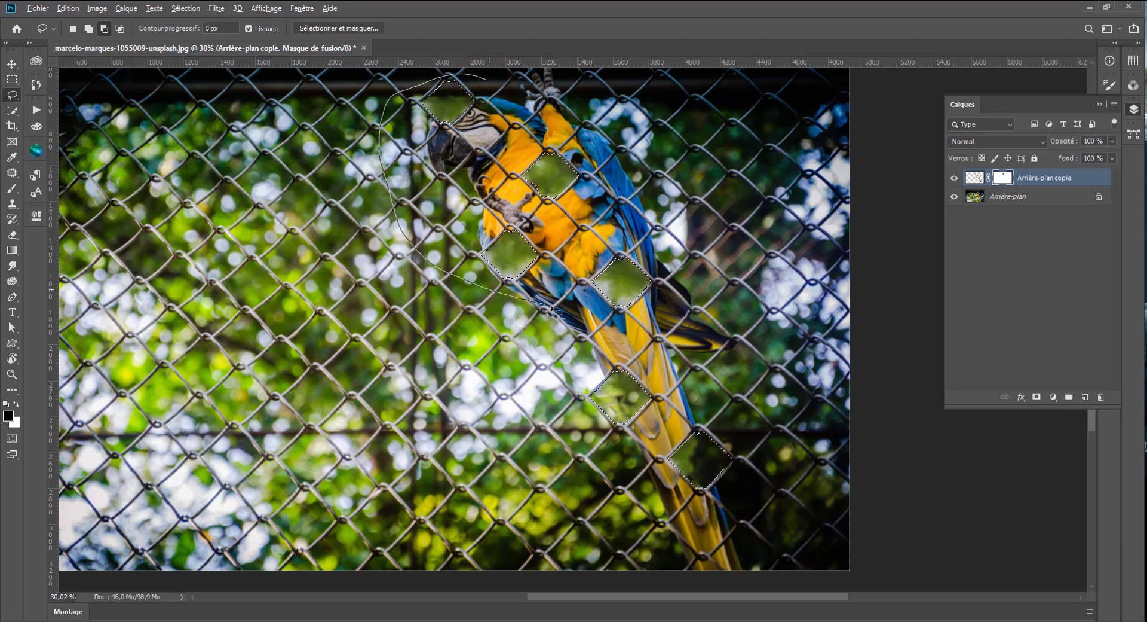
left_click_drag(565, 103, 531, 142)
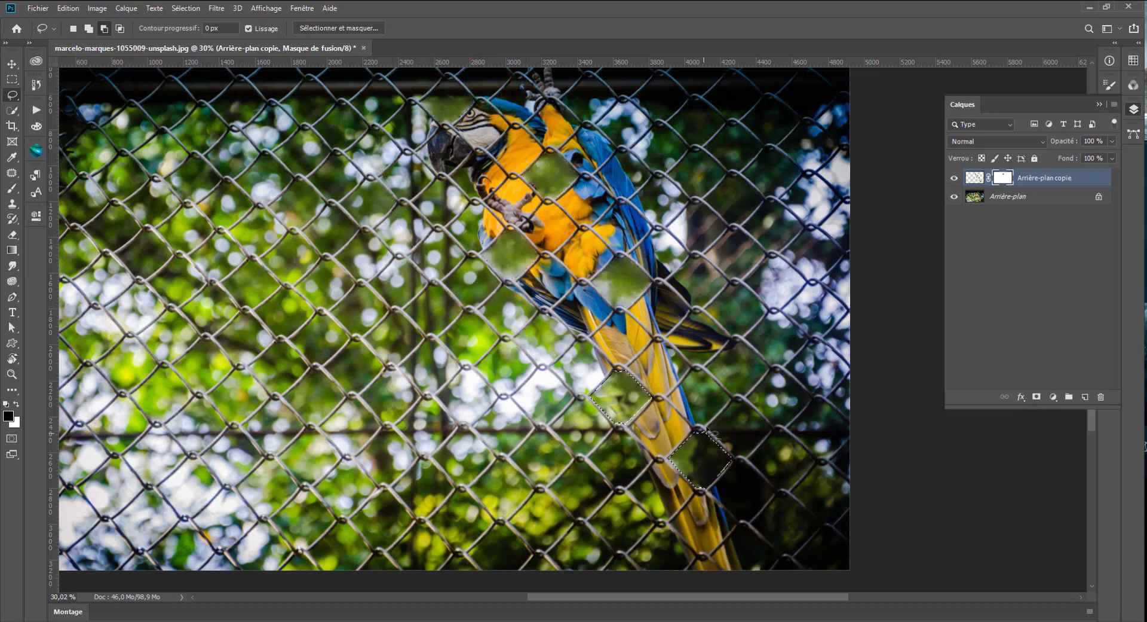
left_click_drag(708, 432, 711, 428)
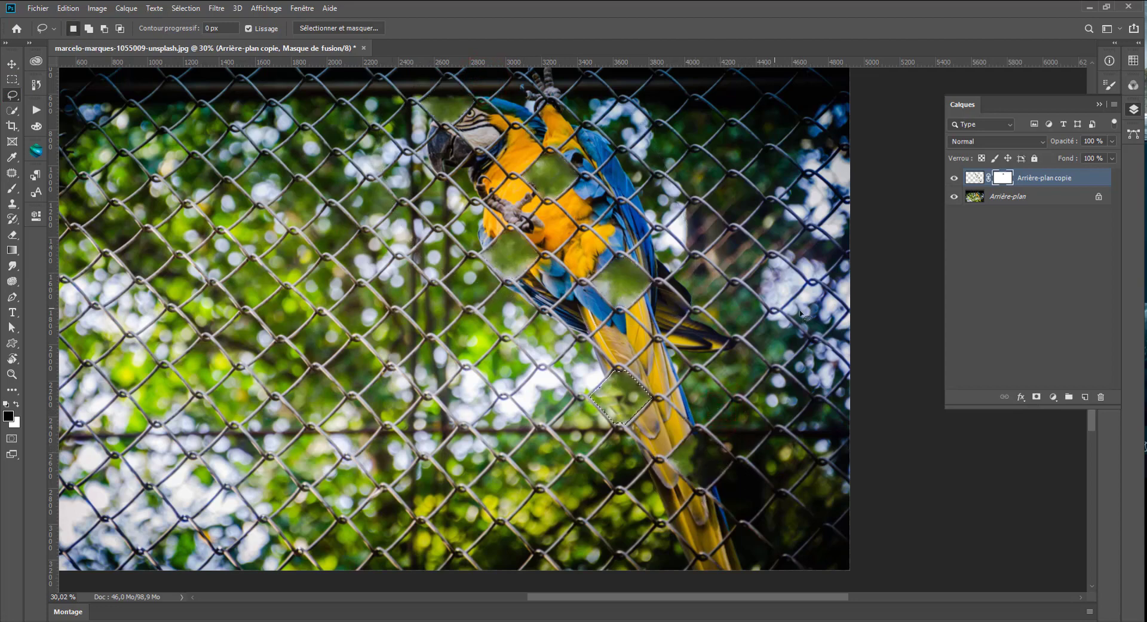
scroll(804, 314, "up", 2)
- Move the remaining diamond outline left onto a foliage-only opening beside the tail
left_click(974, 178)
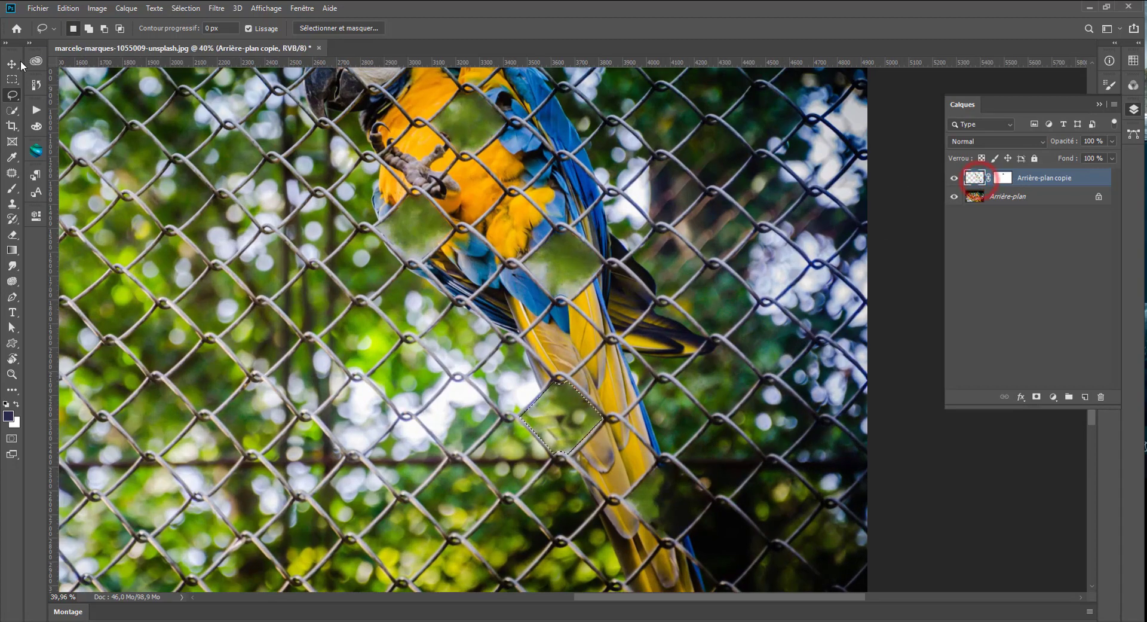
key("m")
mouse_move(571, 432)
left_mouse_down()
mouse_move(389, 409)
mouse_move(469, 515)
mouse_move(468, 495)
left_mouse_up()
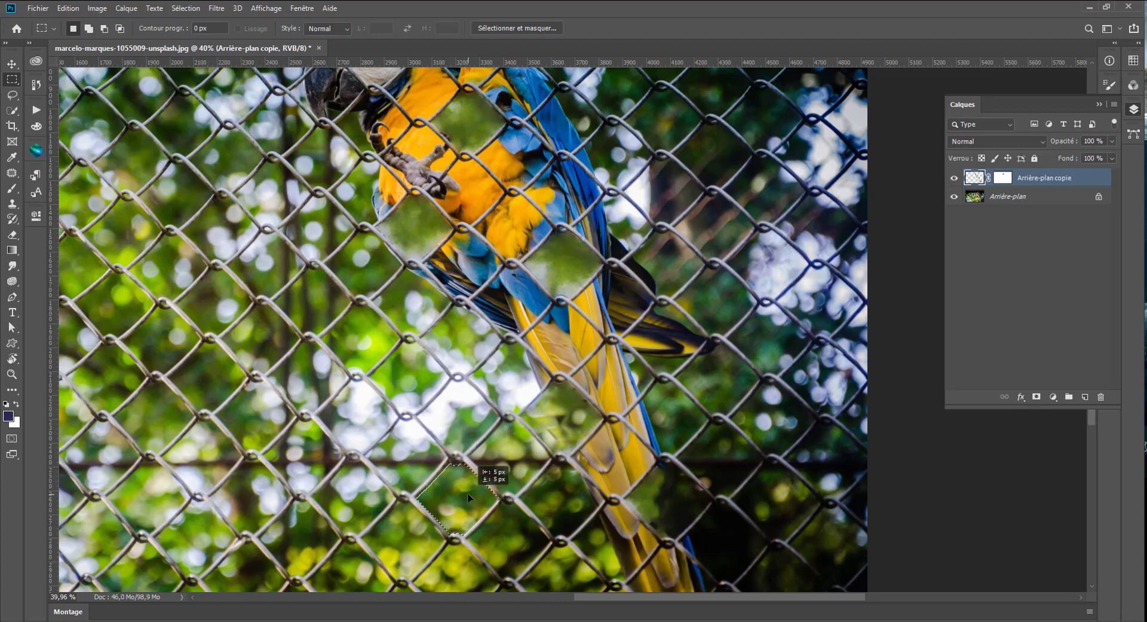
- Copy foliage from Arrière-plan to a new layer above the masked copy, over the tail opening
left_click_drag(467, 492, 467, 492)
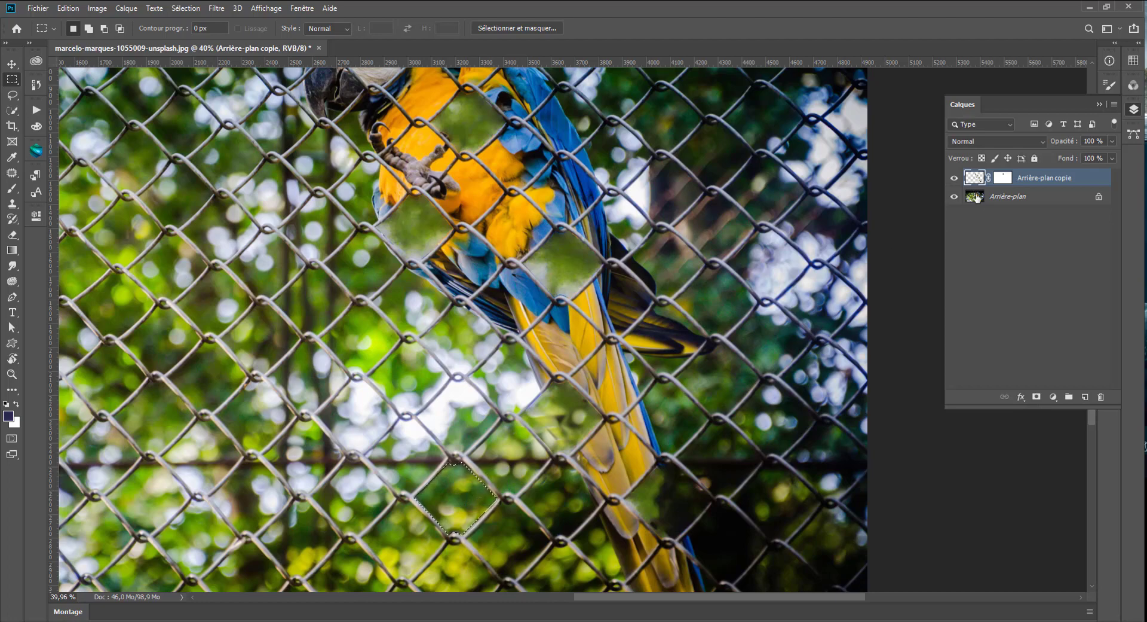
left_click(977, 197)
key("ctrl+j")
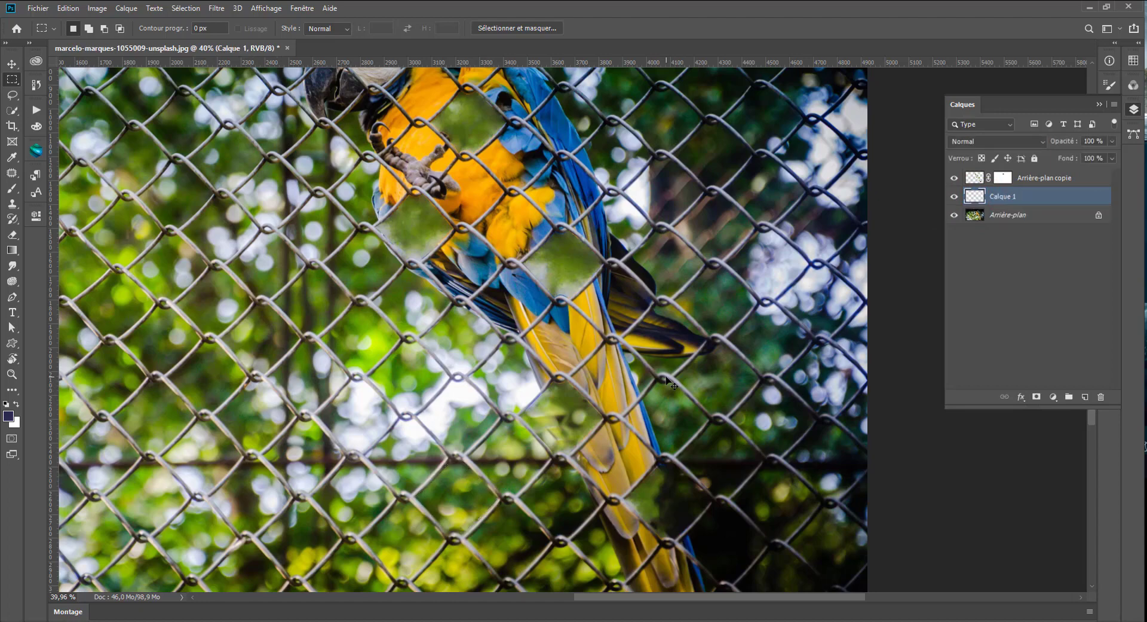
left_click(12, 63)
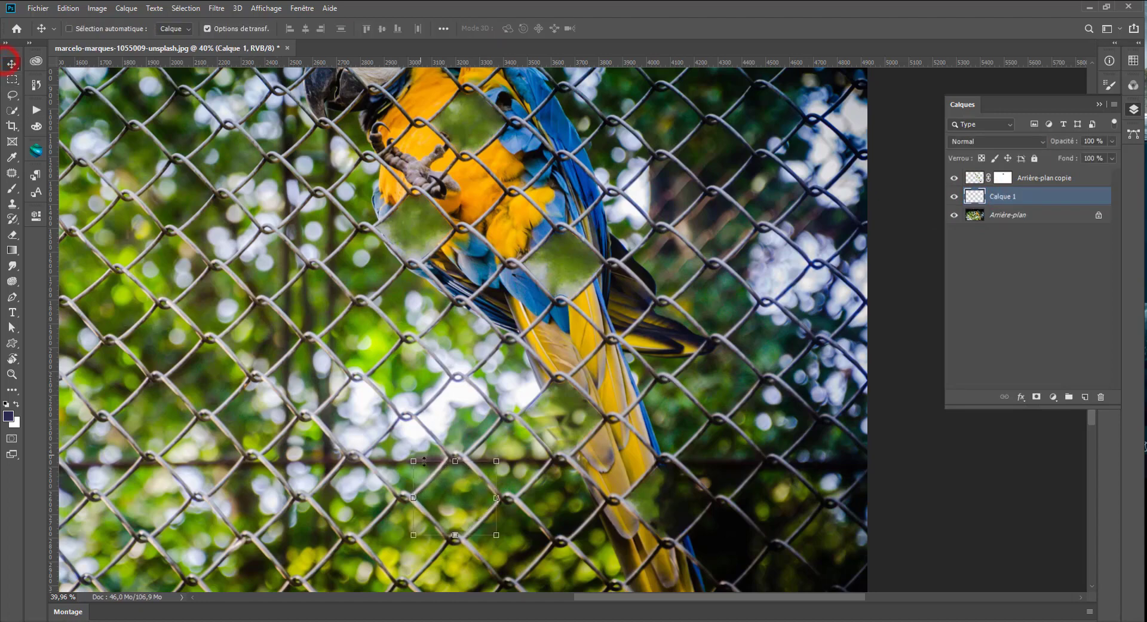
mouse_move(462, 502)
left_mouse_down()
mouse_move(567, 430)
mouse_move(633, 436)
left_mouse_up()
left_click_drag(985, 196, 985, 175)
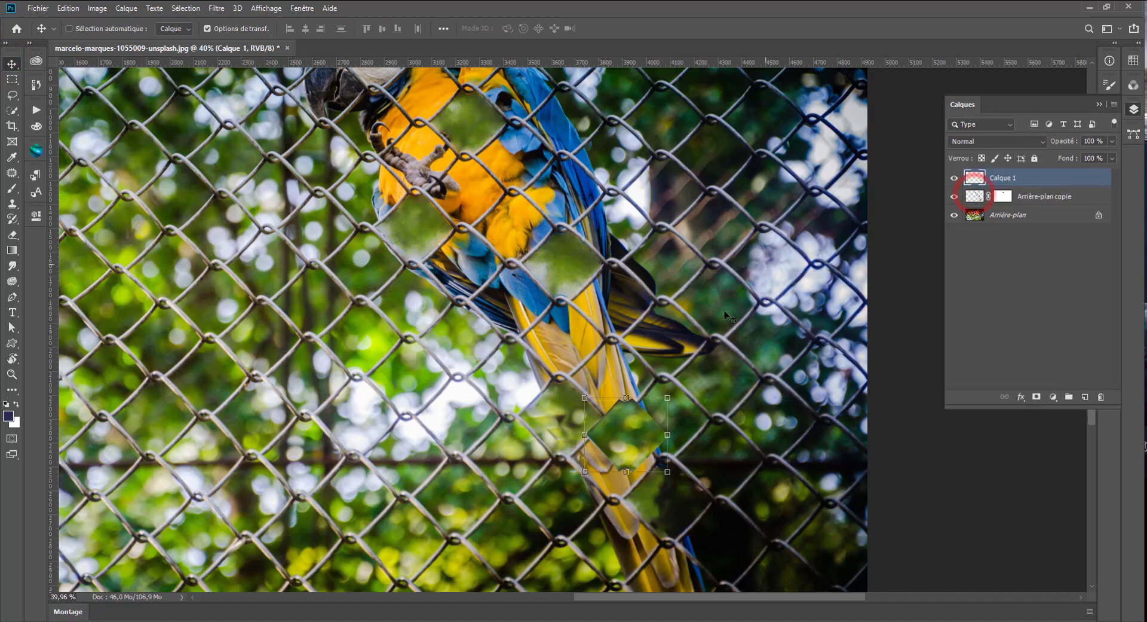
left_click_drag(622, 435, 560, 421)
- Nudge the patch up two steps and lower its opacity to check fence alignment
scroll(638, 429, "up", 2)
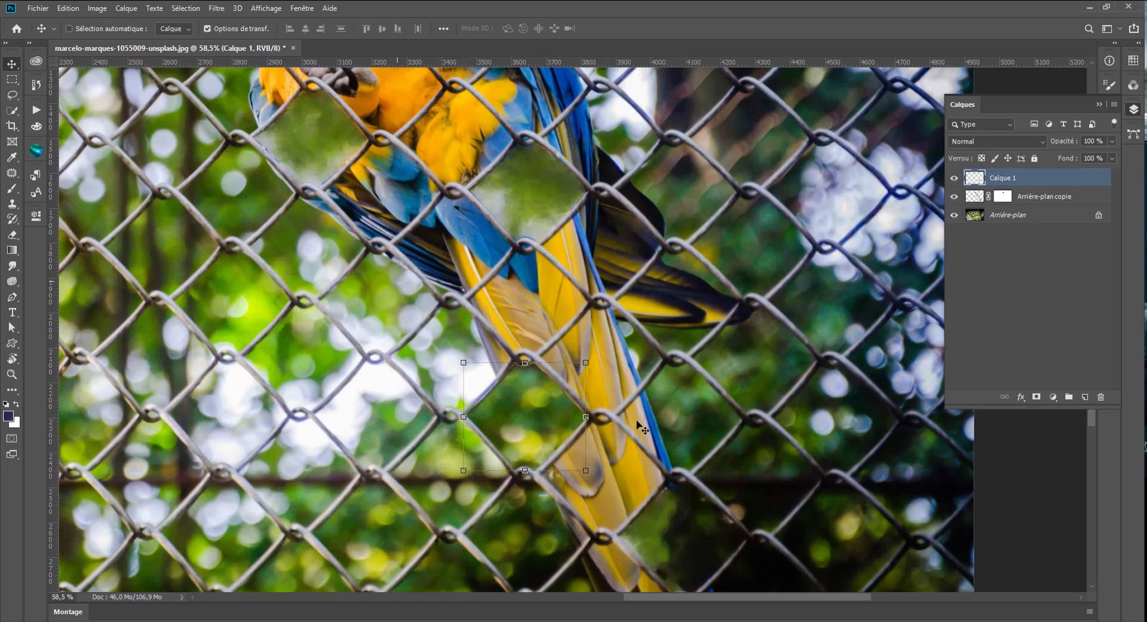
scroll(637, 428, "up", 2)
scroll(635, 425, "up", 2)
key("Up")
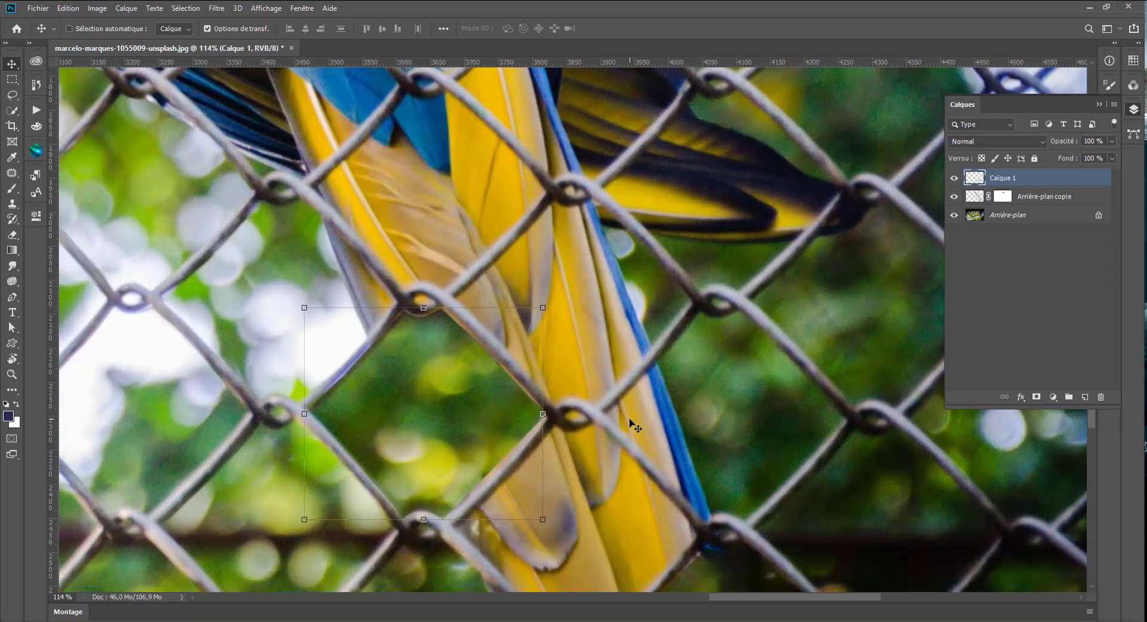
key("Up")
scroll(581, 330, "down", 3)
scroll(499, 283, "down", 3)
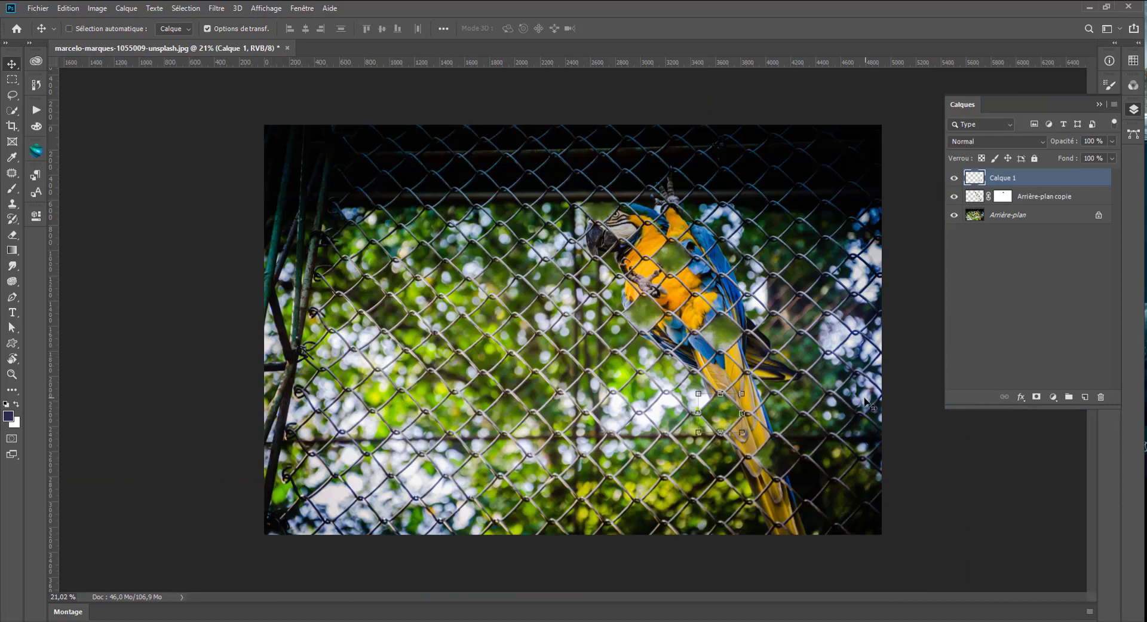
scroll(777, 394, "up", 1)
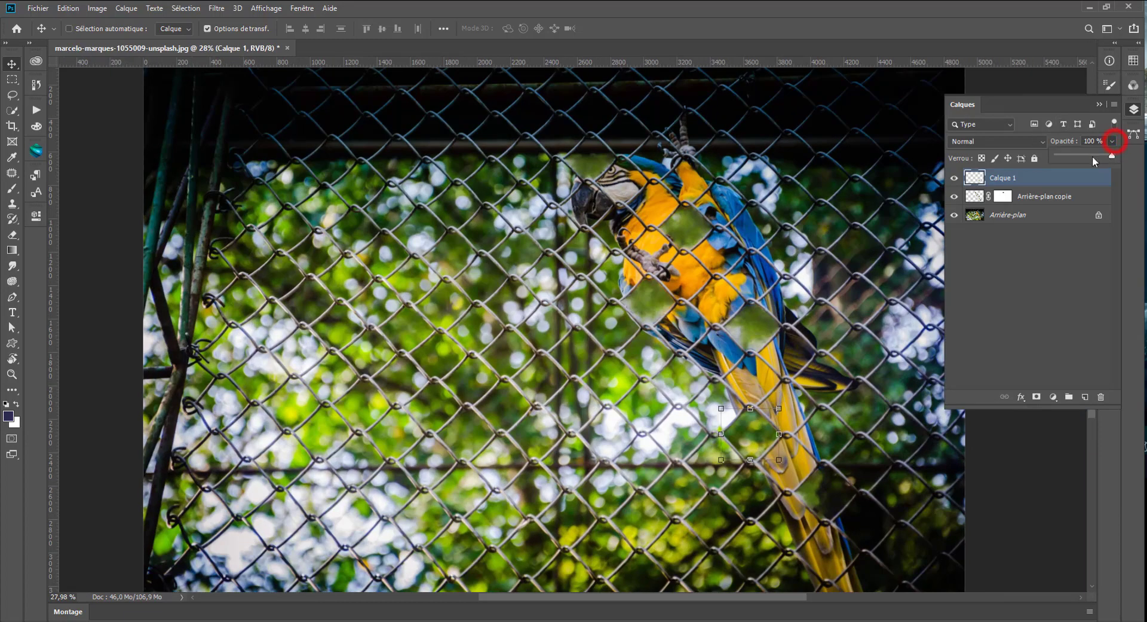
left_click(1093, 157)
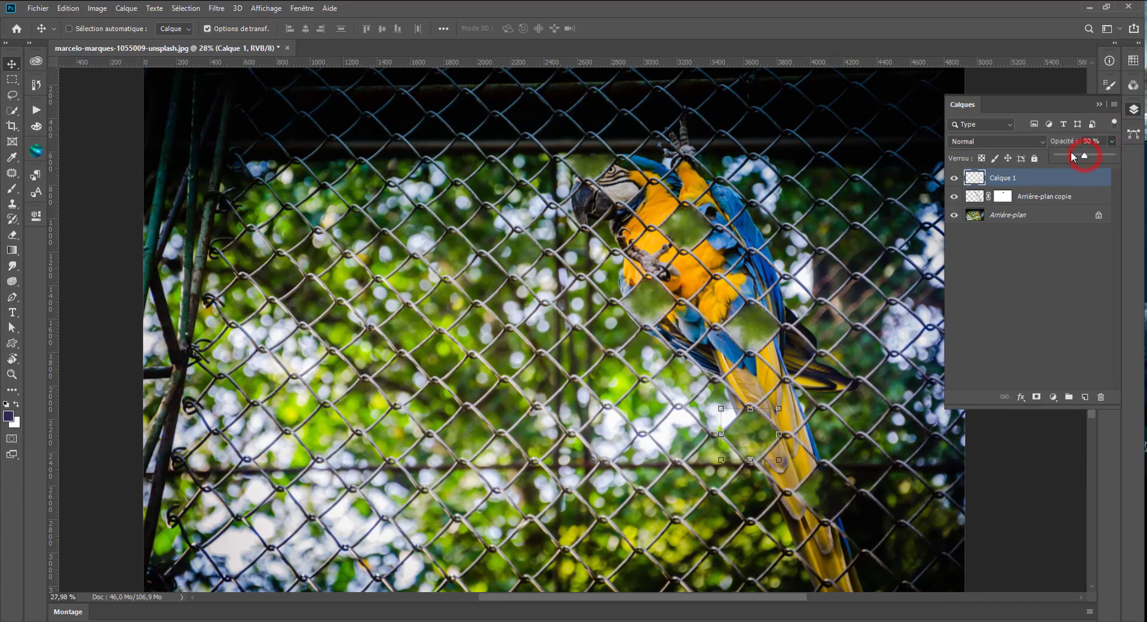
mouse_move(1086, 157)
left_mouse_down()
mouse_move(1070, 155)
mouse_move(1092, 156)
left_mouse_up()
- Load the patch outline as a selection and delete the Calque 1 patch layer
left_click(976, 177, "ctrl")
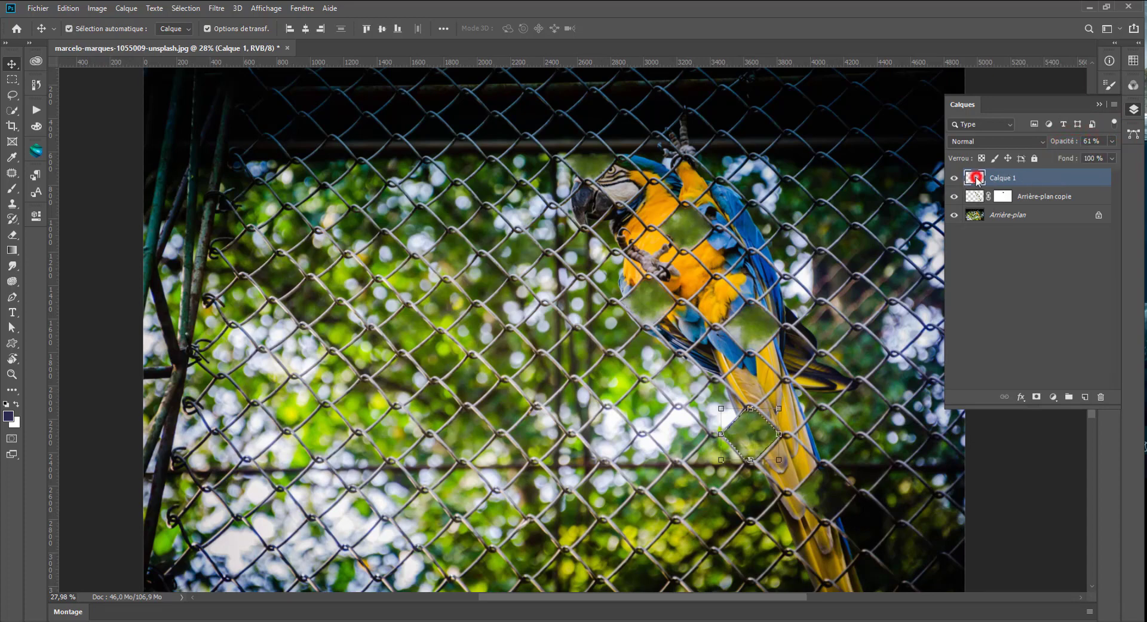
left_click(1101, 397)
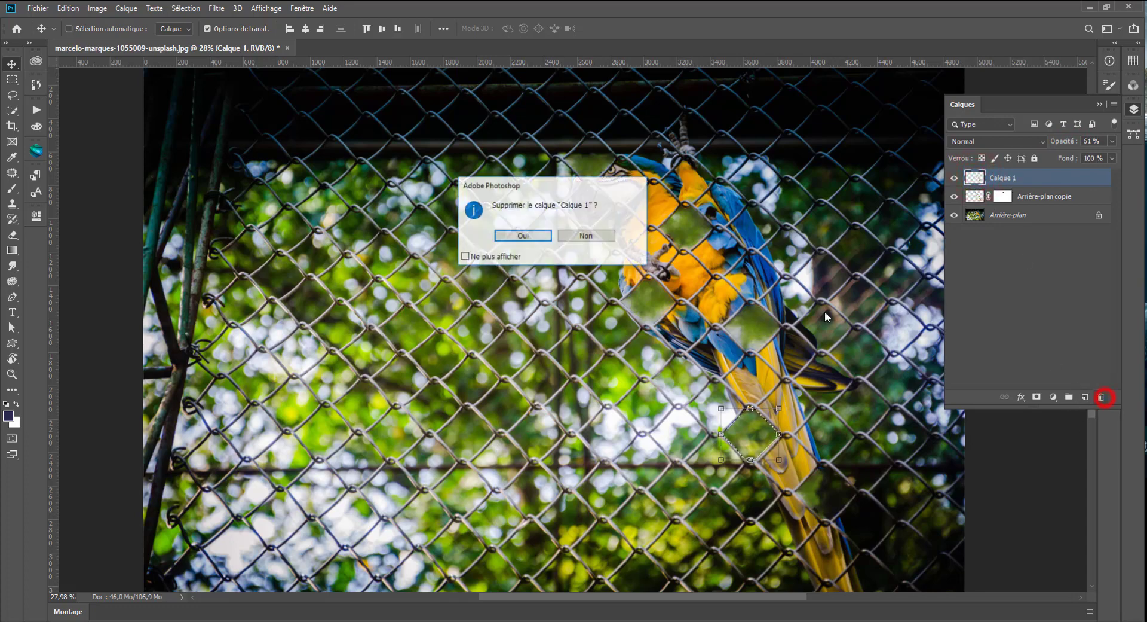
left_click(530, 242)
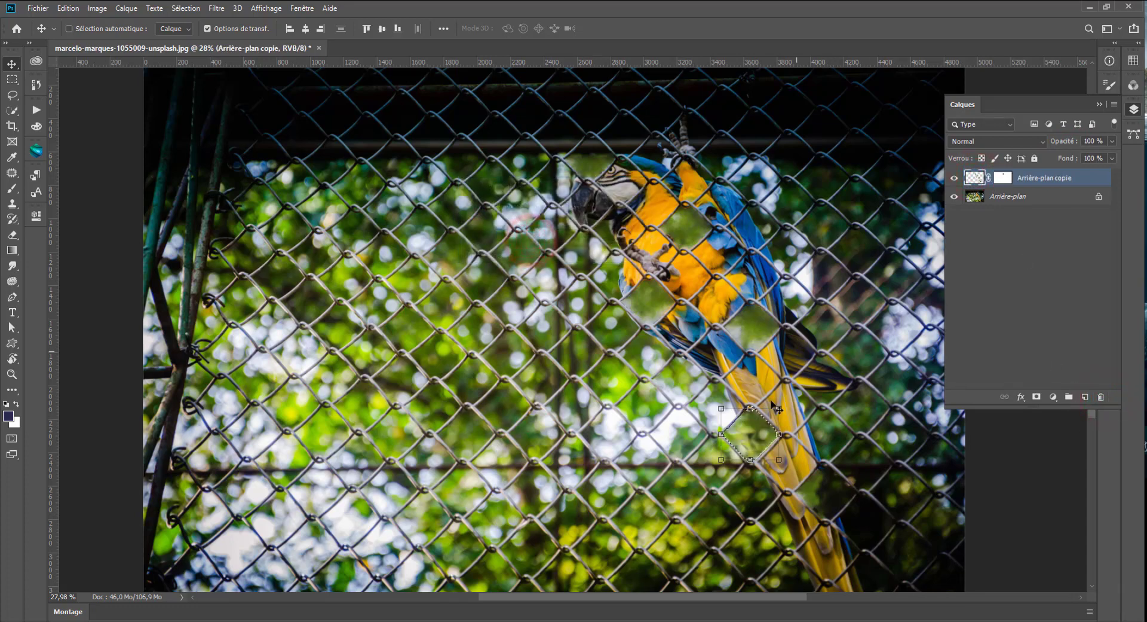
mouse_move(750, 439)
left_mouse_down()
mouse_move(733, 425)
mouse_move(750, 437)
left_mouse_up()
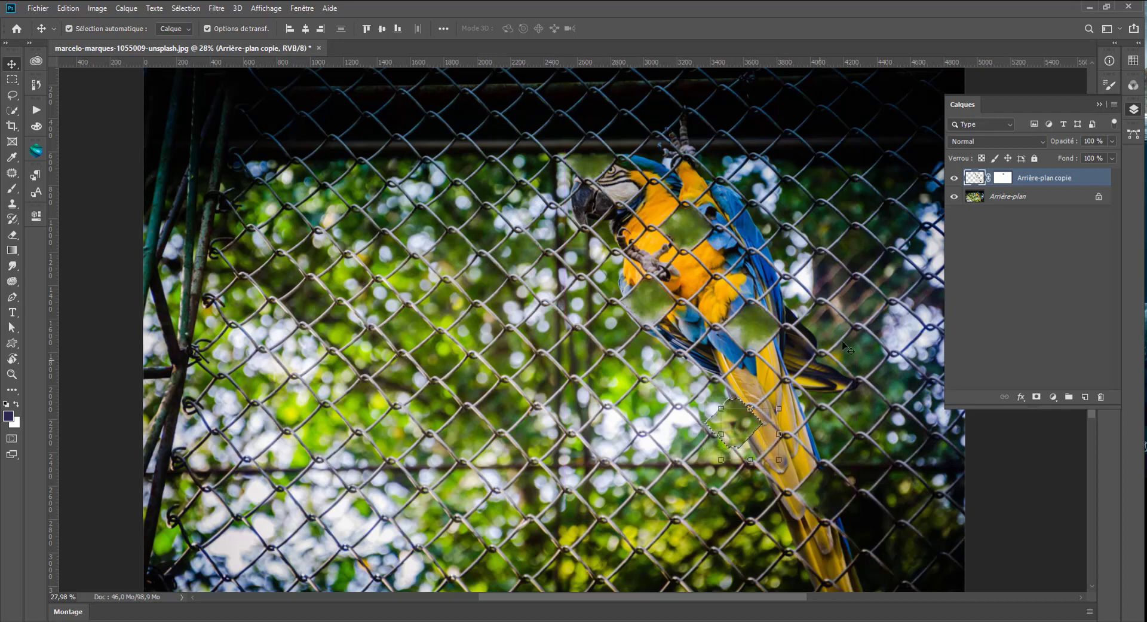
left_click(971, 199)
- Copy a plain foliage diamond to a new layer and move it over the tail opening
left_click(12, 80)
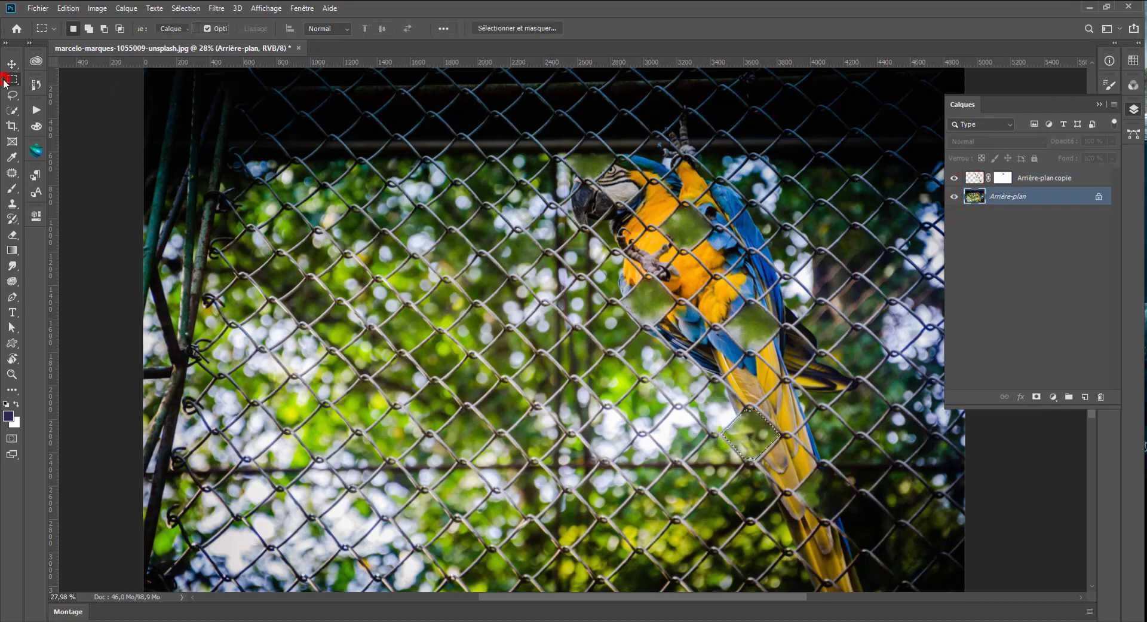
mouse_move(755, 444)
left_mouse_down()
mouse_move(723, 421)
mouse_move(723, 480)
mouse_move(677, 428)
left_mouse_up()
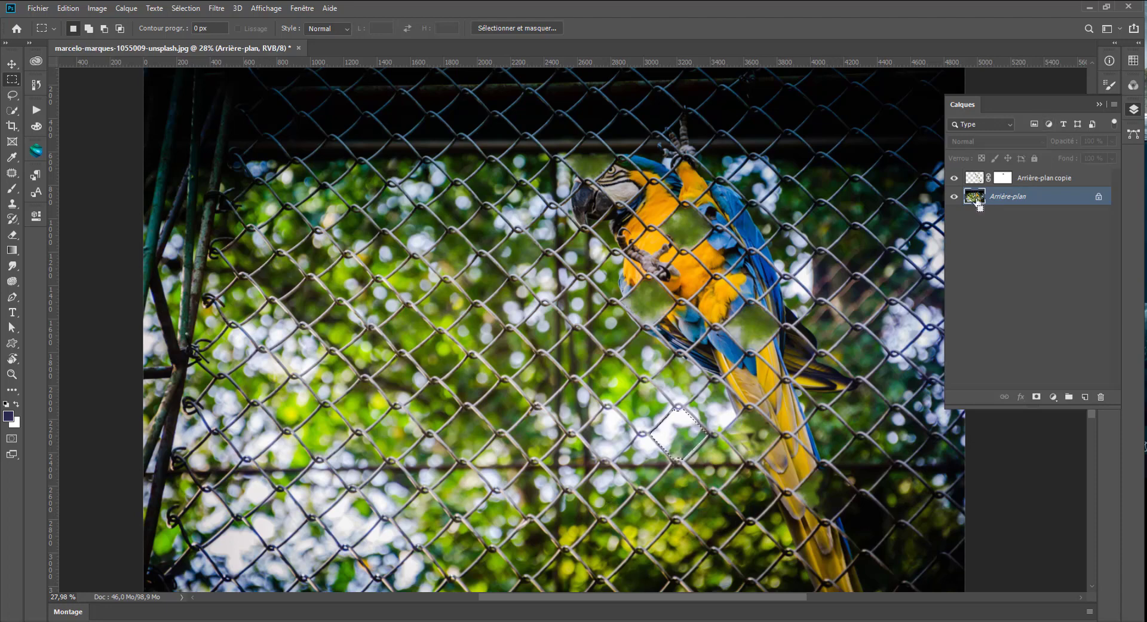
key("ctrl+j")
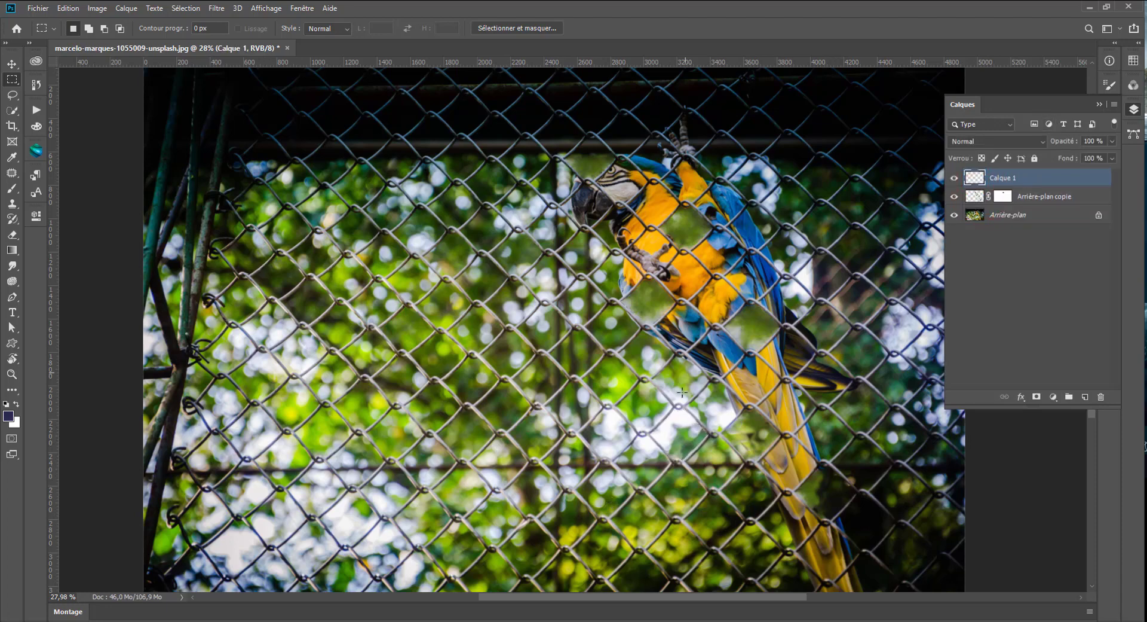
left_click(11, 63)
left_click_drag(700, 440, 774, 441)
scroll(701, 405, "up", 2)
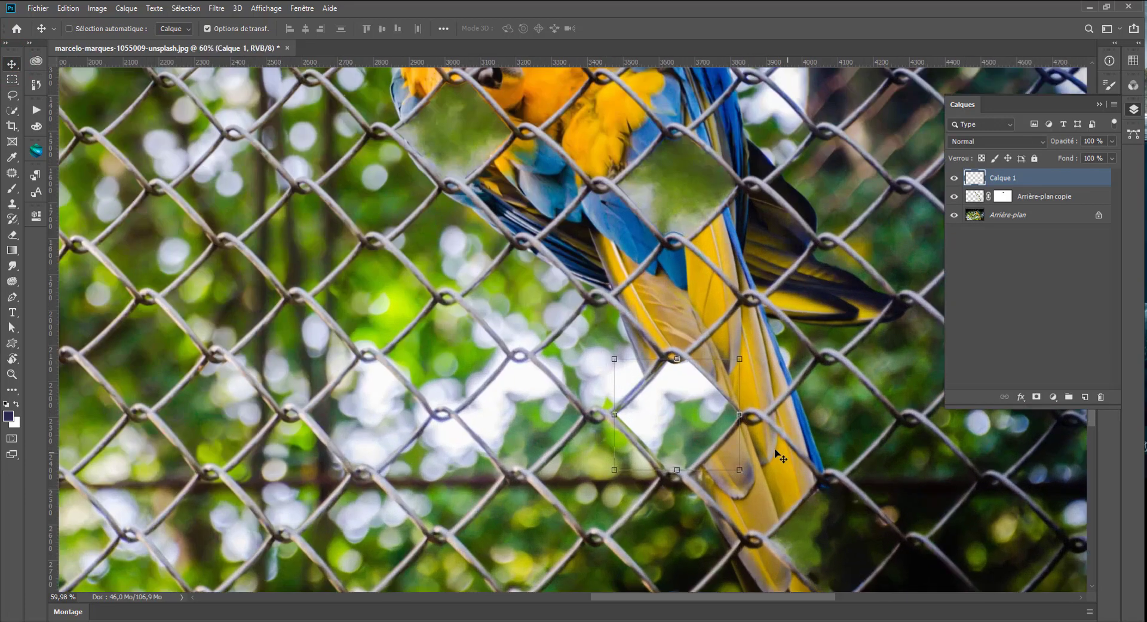
scroll(687, 383, "up", 2)
scroll(669, 299, "up", 2)
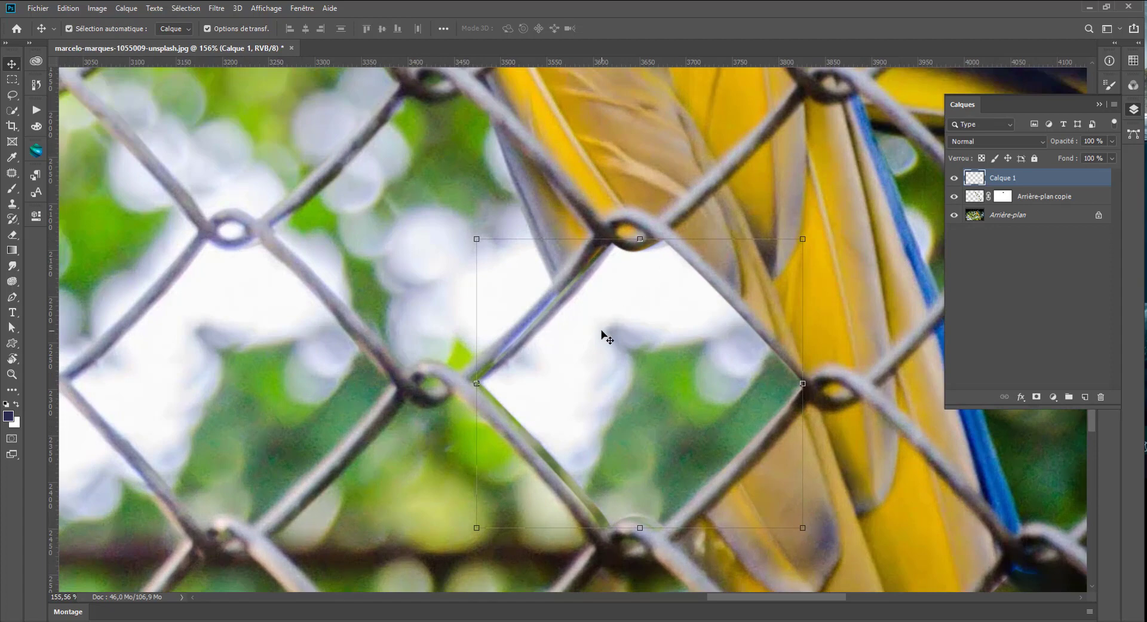
- Warp the patch's top, left and bottom edges to fit the fence wire, then apply
key("ctrl+t")
right_click(622, 334)
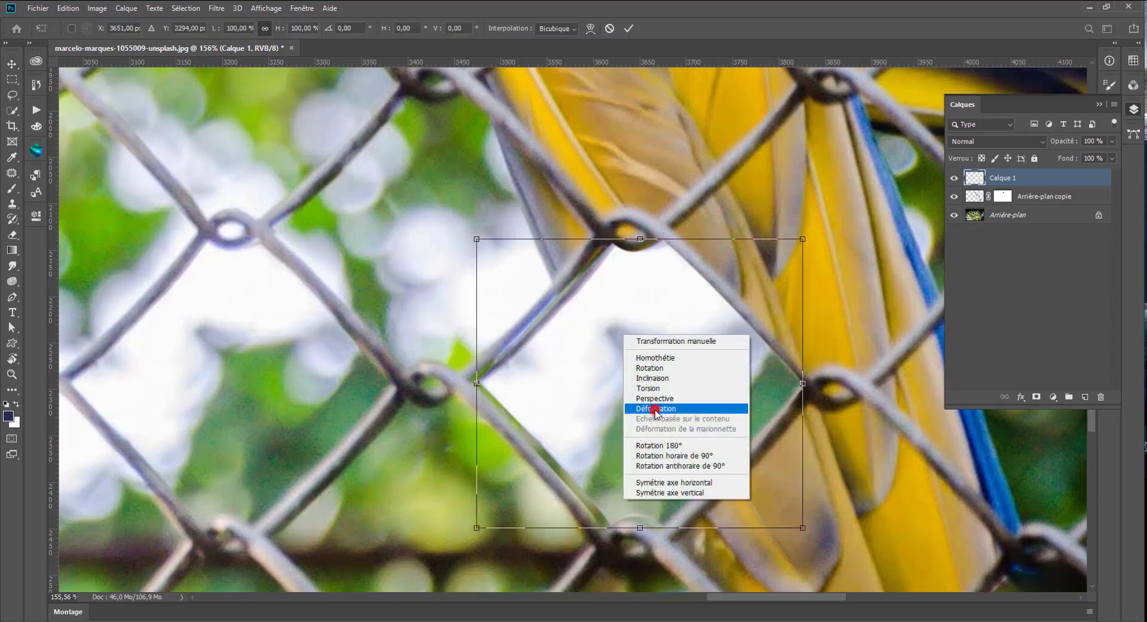
left_click(655, 409)
left_click_drag(691, 263, 682, 273)
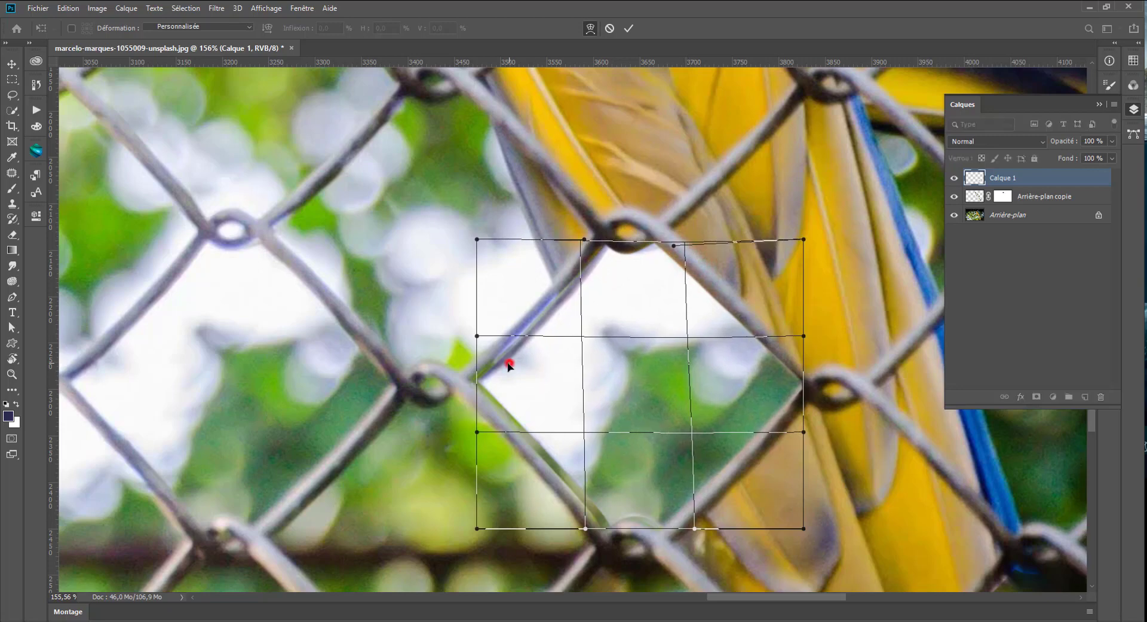
left_click_drag(509, 365, 510, 361)
left_click_drag(594, 525, 590, 533)
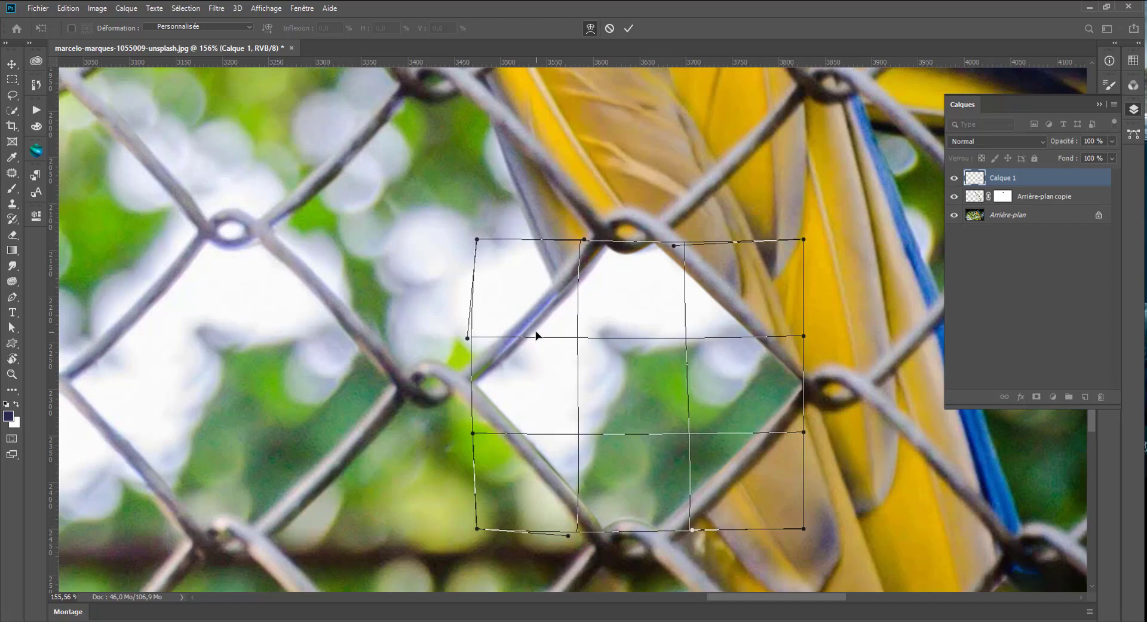
left_click_drag(537, 335, 534, 333)
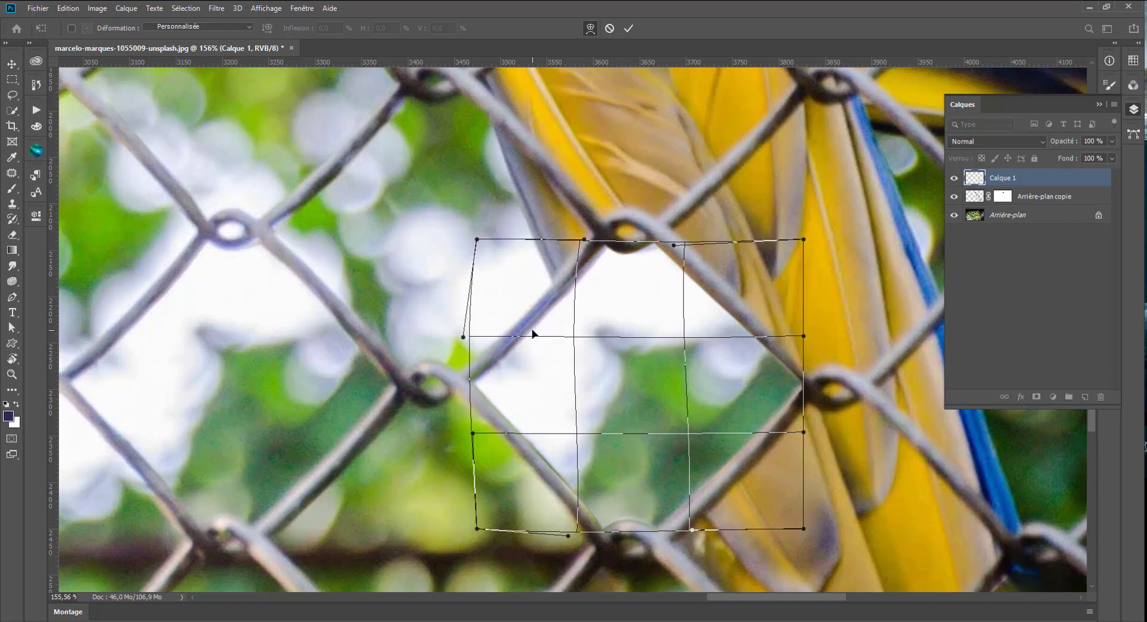
key("Return")
scroll(718, 325, "down", 10)
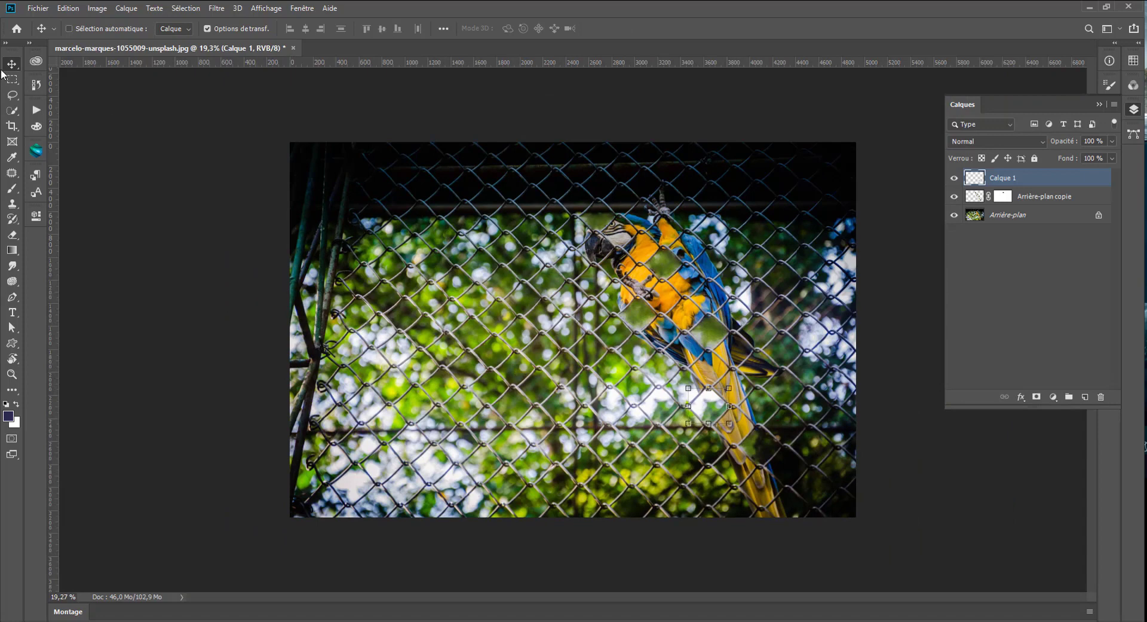
- Trim both sides of the photo to a narrow portrait crop around the macaw
left_click(9, 78)
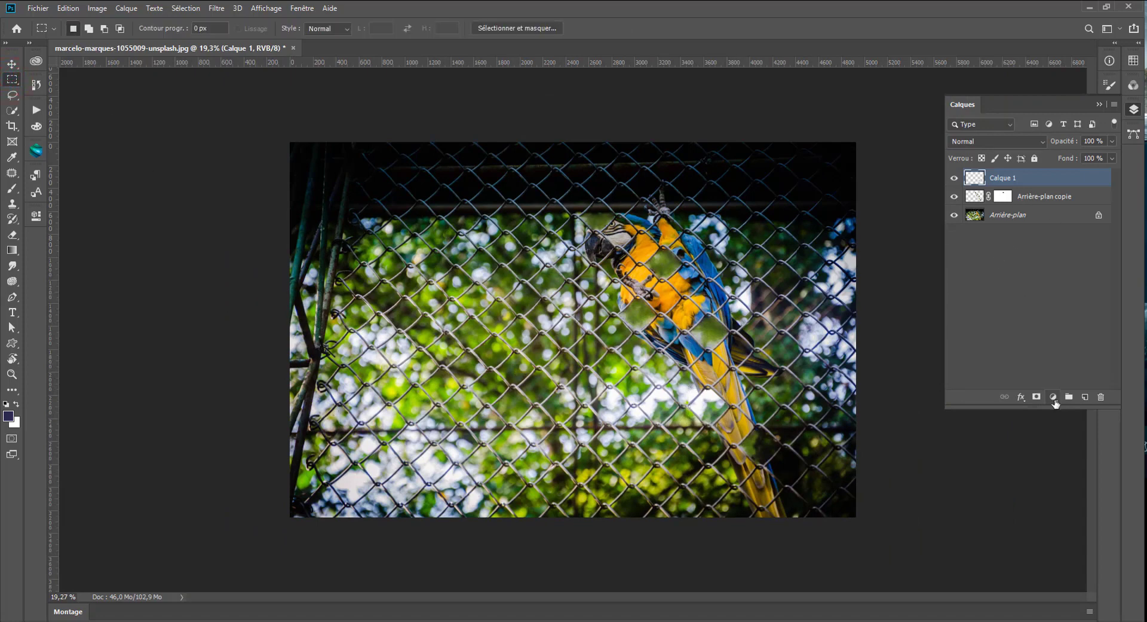
left_click(12, 126)
left_click_drag(291, 327, 464, 326)
left_click_drag(745, 324, 716, 327)
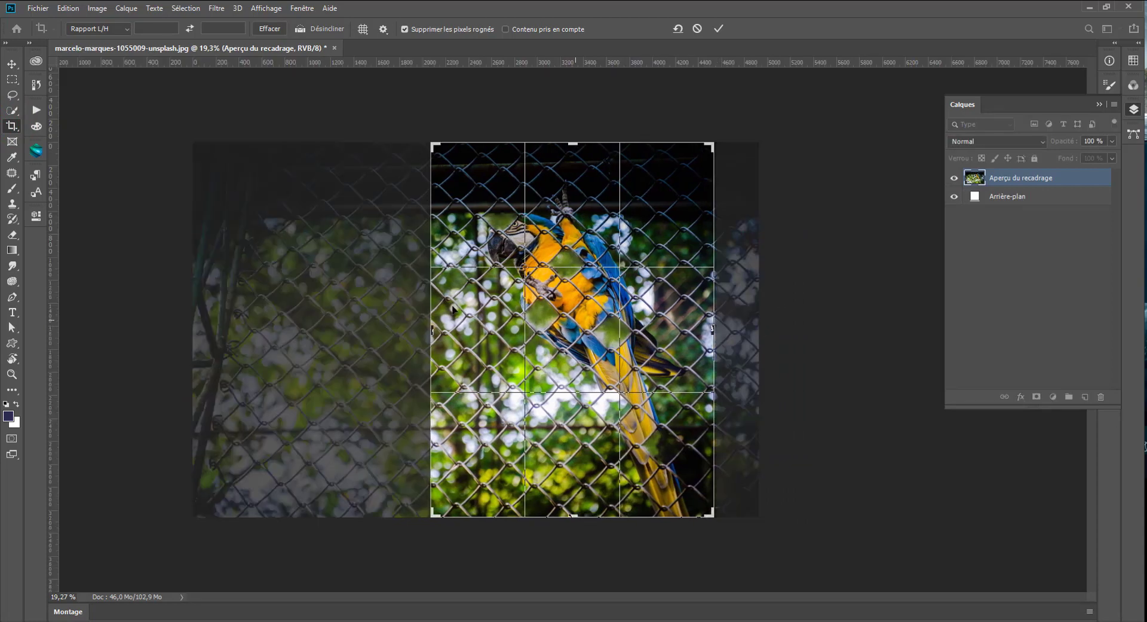
left_click_drag(424, 336, 431, 335)
key("Return")
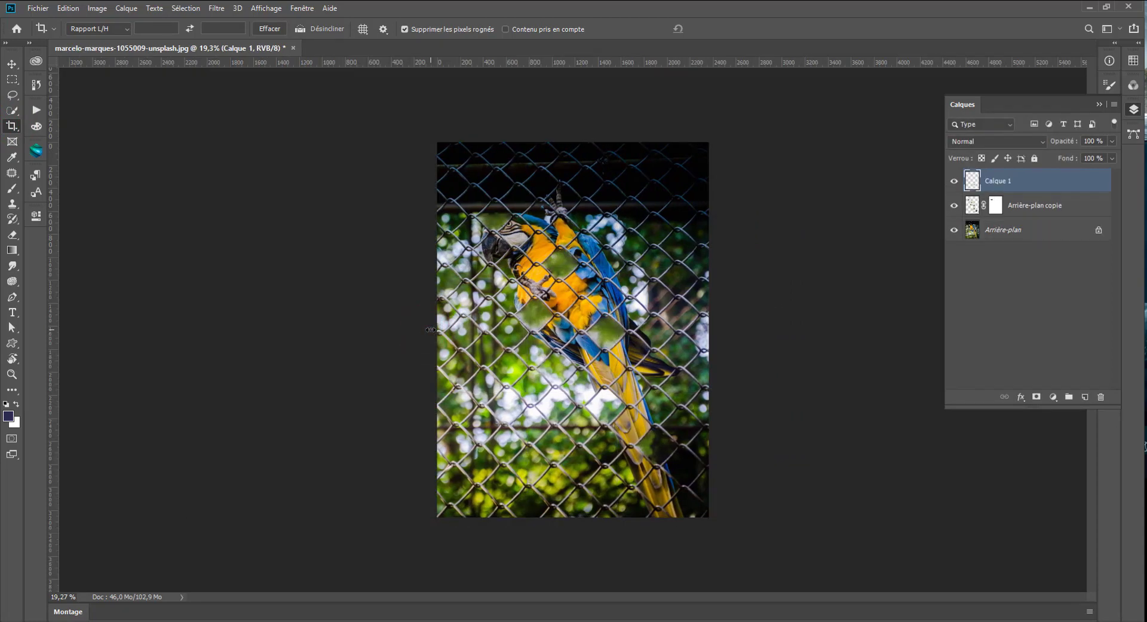
- Add a Levels adjustment layer, lightening the midtones and lowering the white point
left_click(1053, 396)
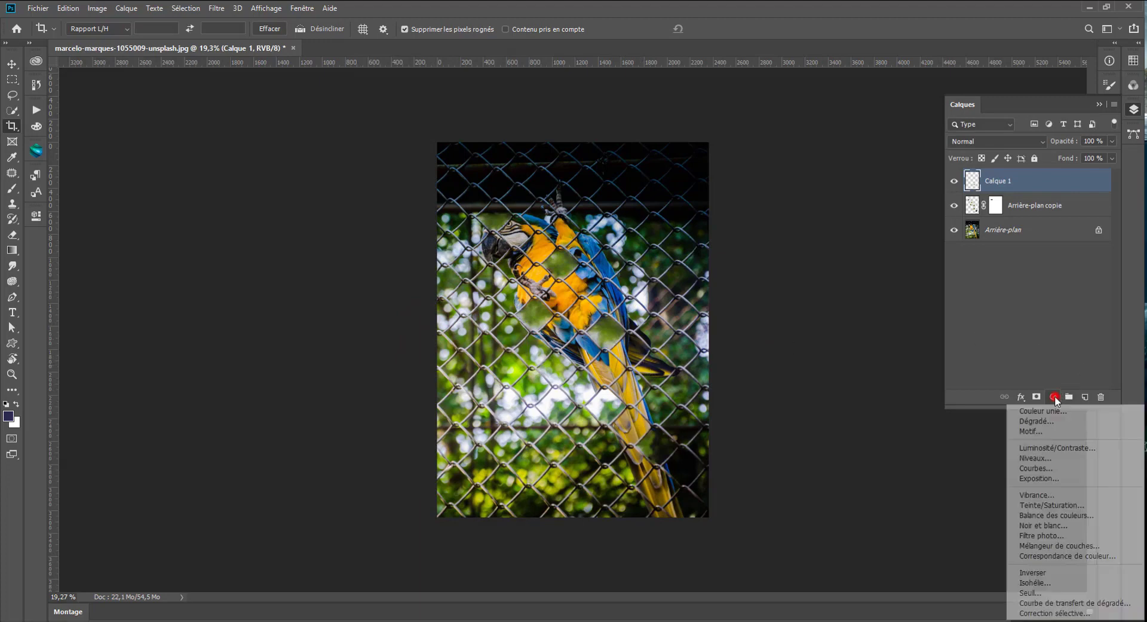
left_click(1053, 458)
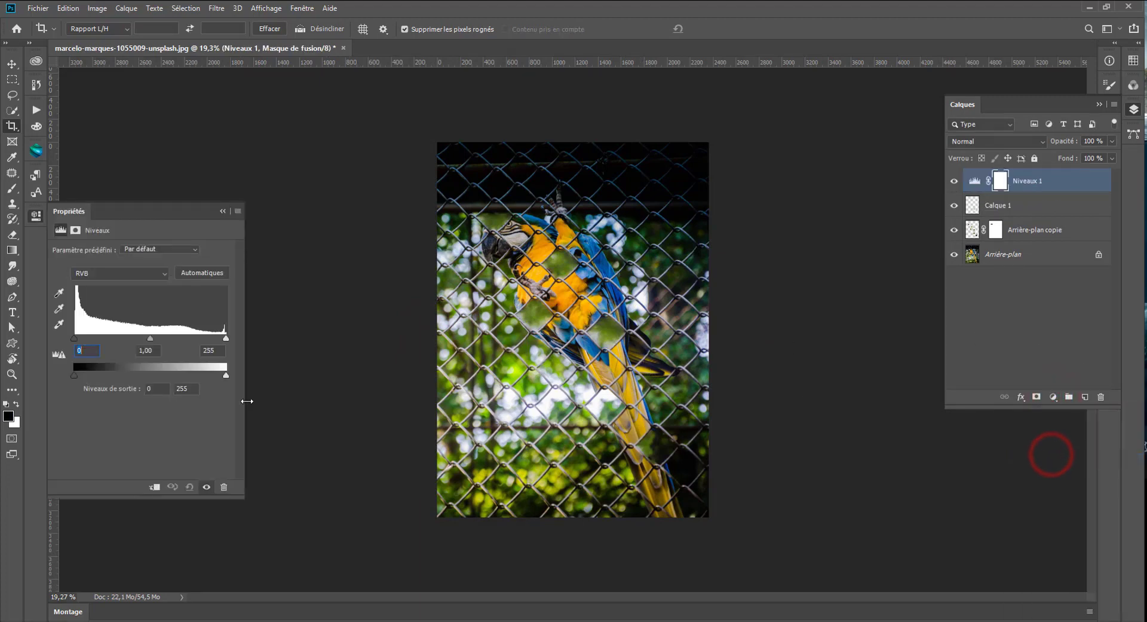
left_click_drag(148, 335, 148, 335)
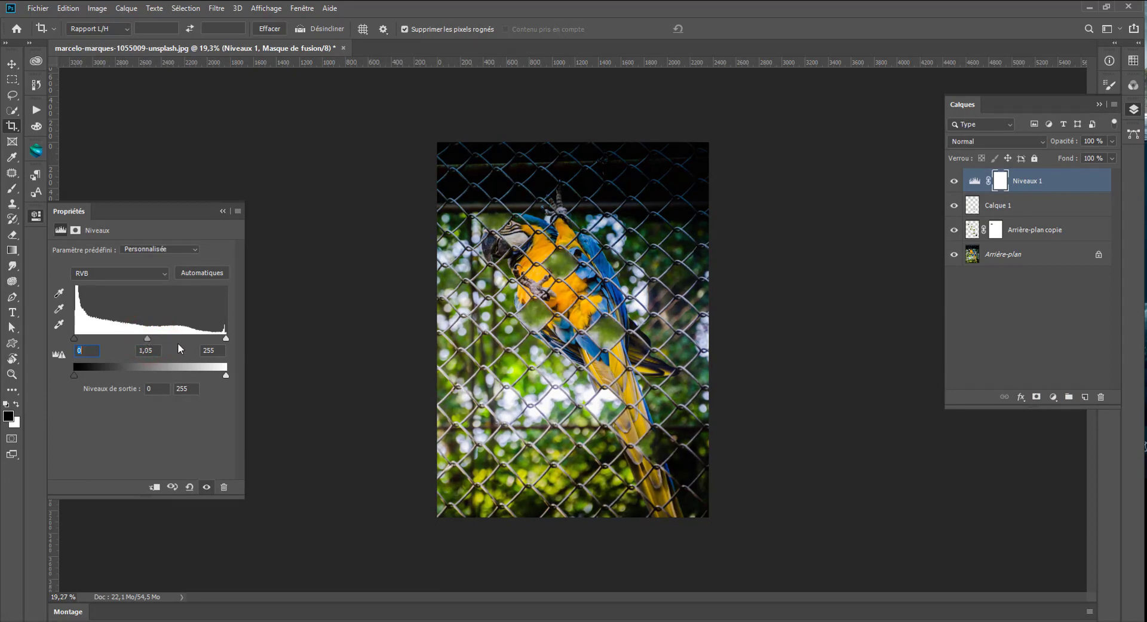
left_click_drag(226, 338, 227, 339)
left_click(73, 339)
- Add a Photo Filter layer set to Filtre refroidissant (LBB) at 7%, toggling it to compare
left_click(1054, 398)
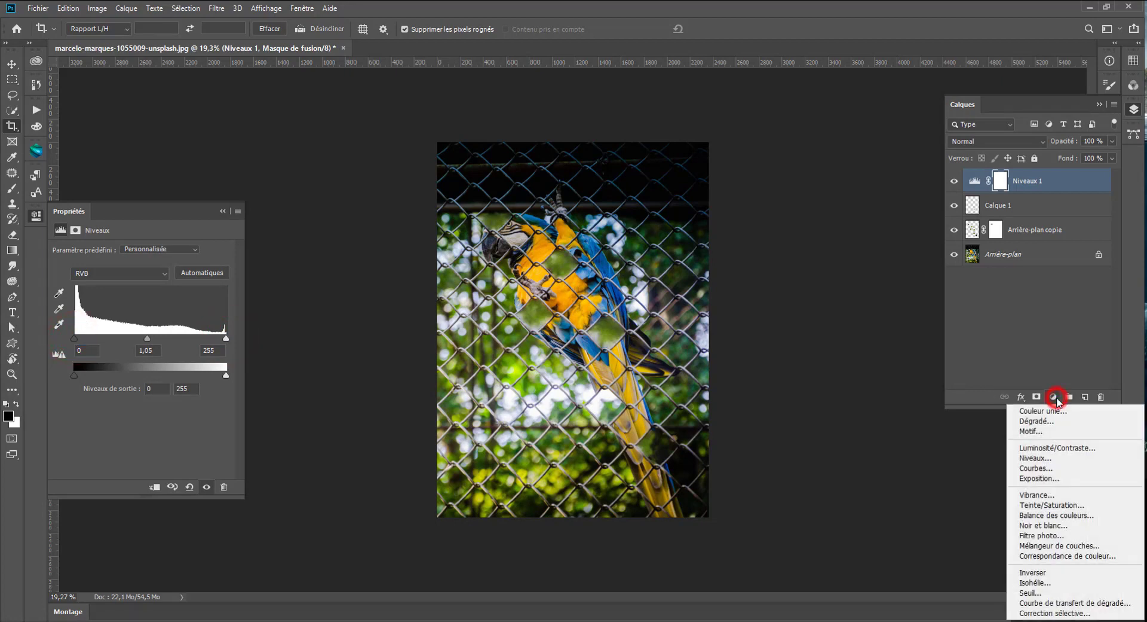
left_click(1054, 536)
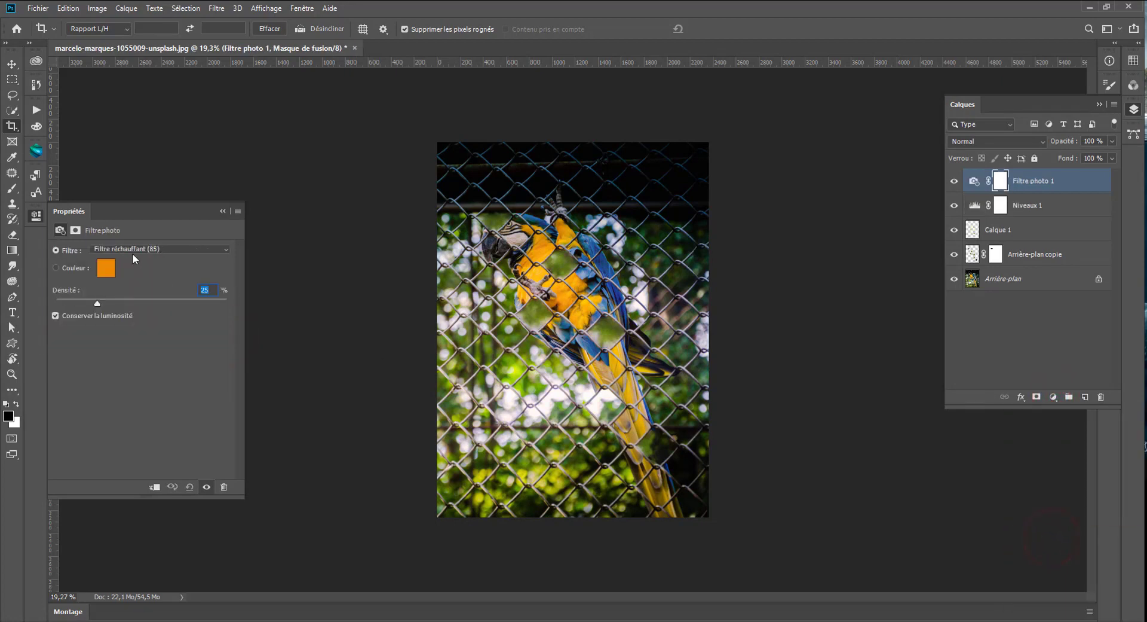
left_click(133, 254)
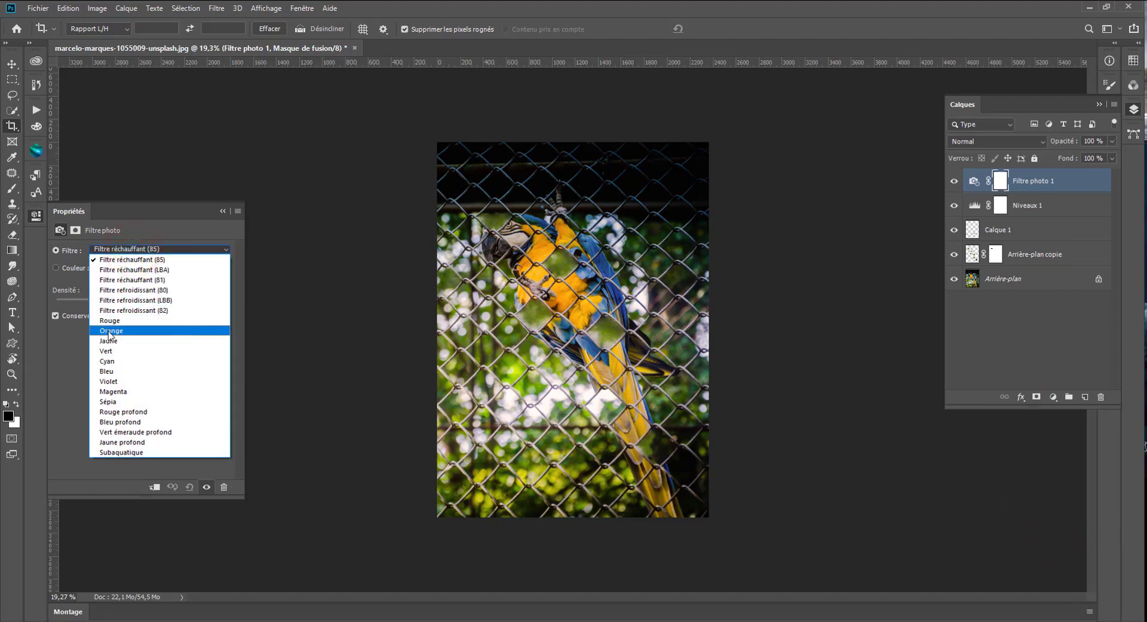
left_click(113, 310)
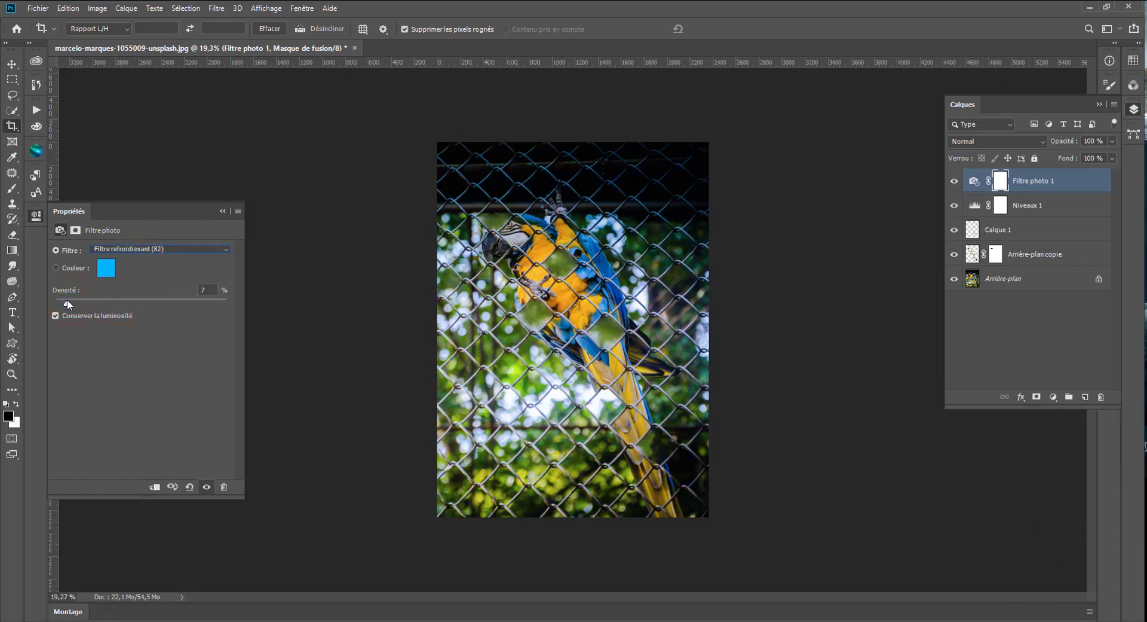
left_click(121, 248)
left_click(120, 295)
left_click(954, 181)
left_click(953, 181)
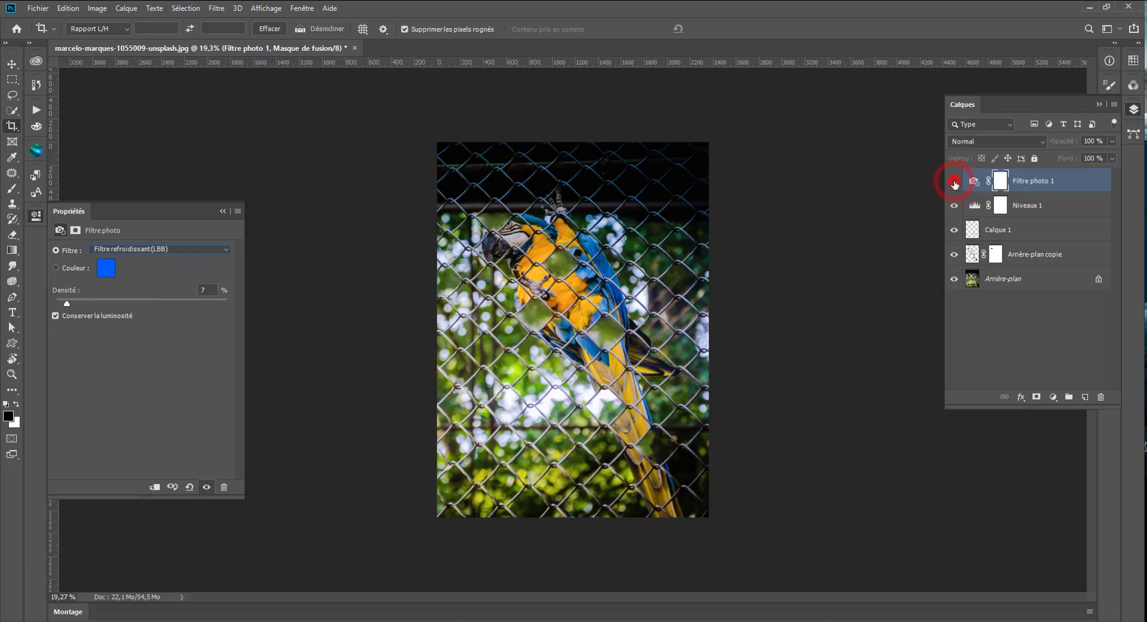
left_click(954, 181)
left_click(954, 181)
left_click(1053, 396)
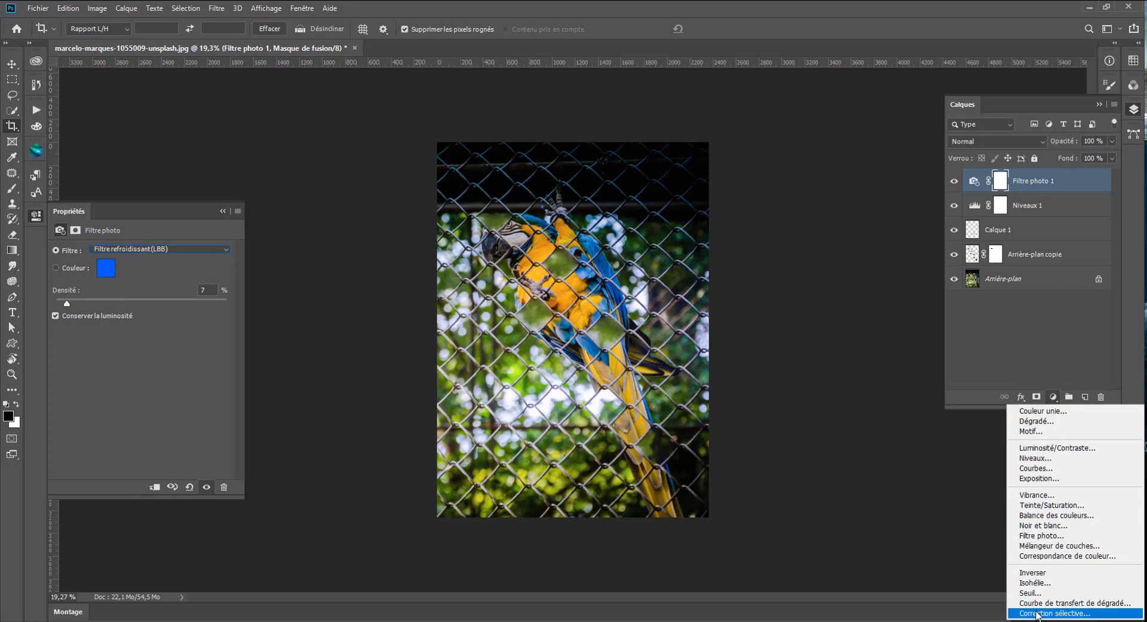
- Add Selective Color: Verts Cyan +41, Magenta −69; Jaunes Cyan −66, Magenta −33, Jaune +64
left_click(1037, 613)
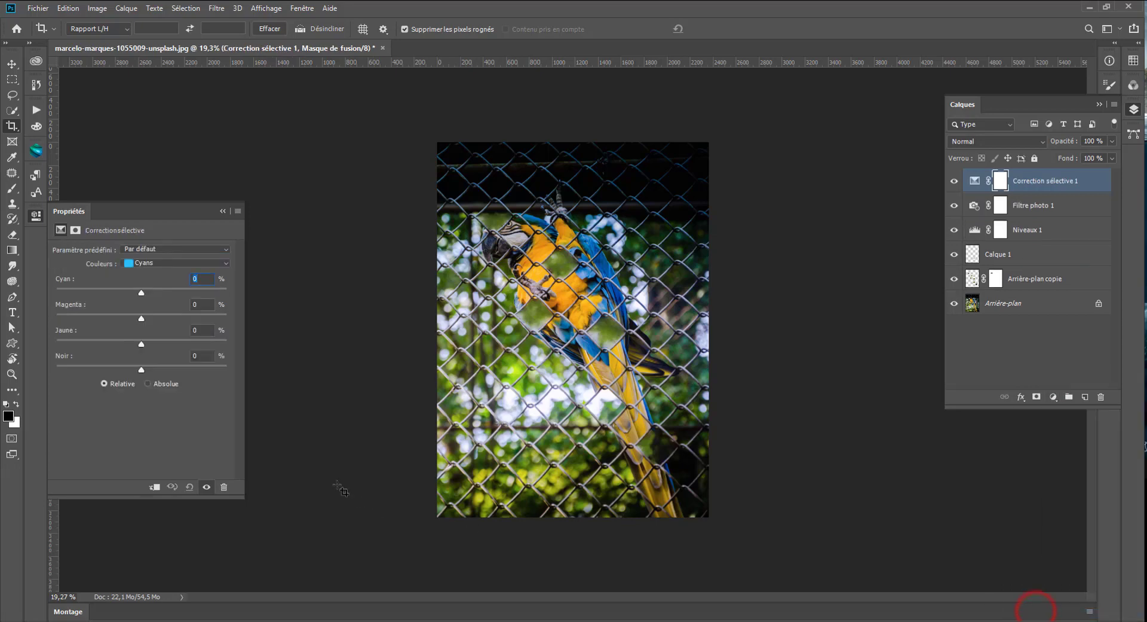
left_click(147, 263)
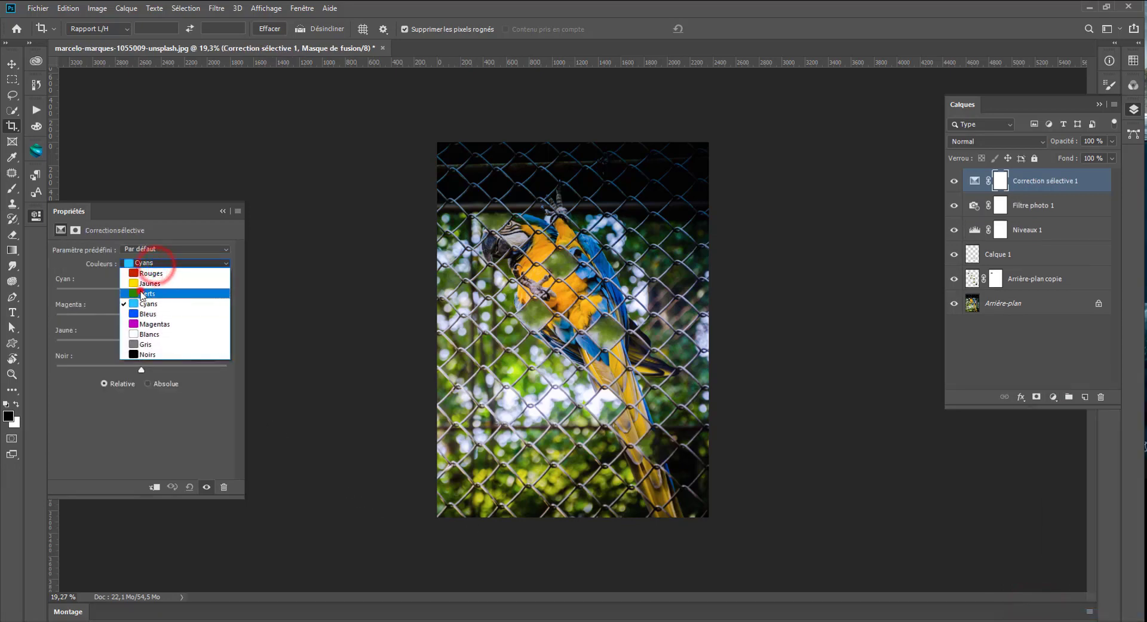
left_click(146, 287)
mouse_move(141, 292)
left_mouse_down()
mouse_move(106, 295)
mouse_move(190, 288)
mouse_move(165, 317)
mouse_move(84, 308)
left_mouse_up()
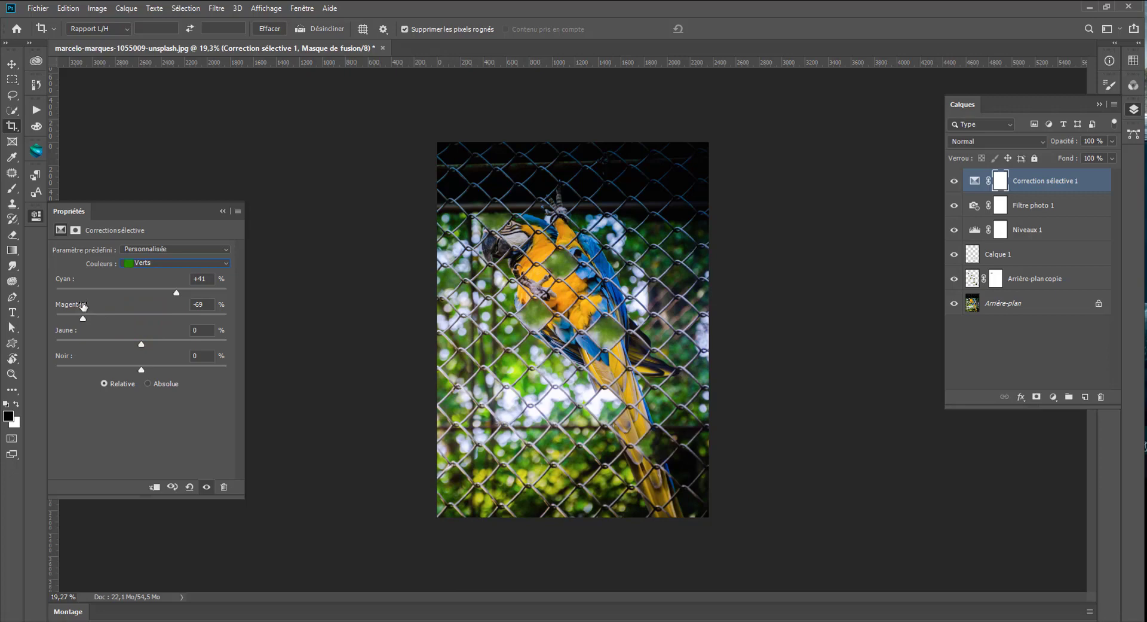
left_click(160, 264)
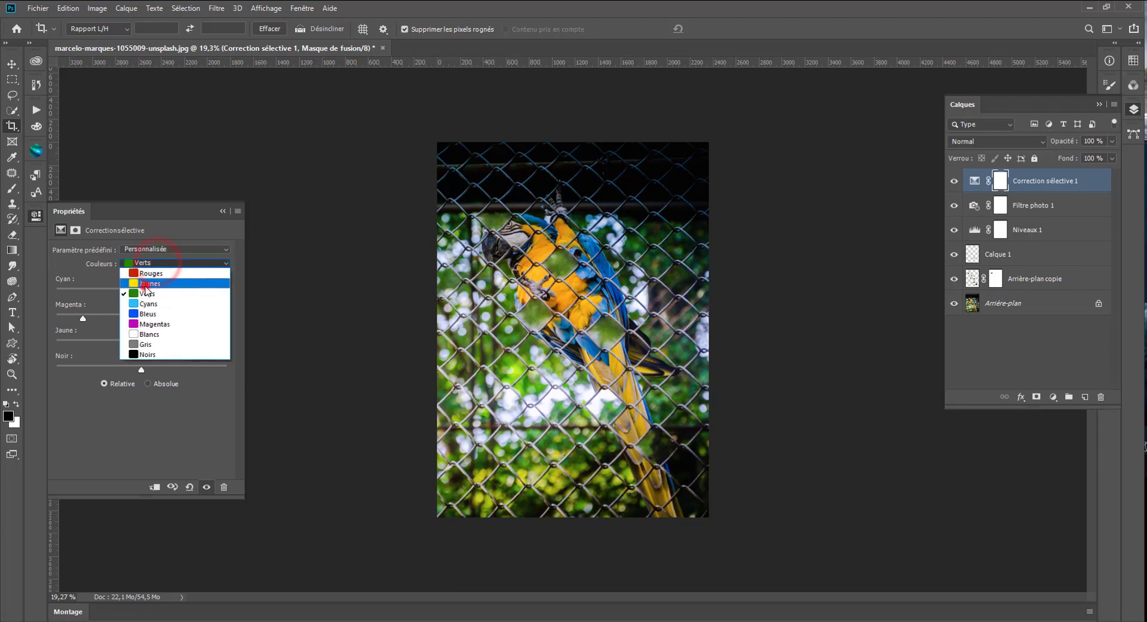
left_click(145, 280)
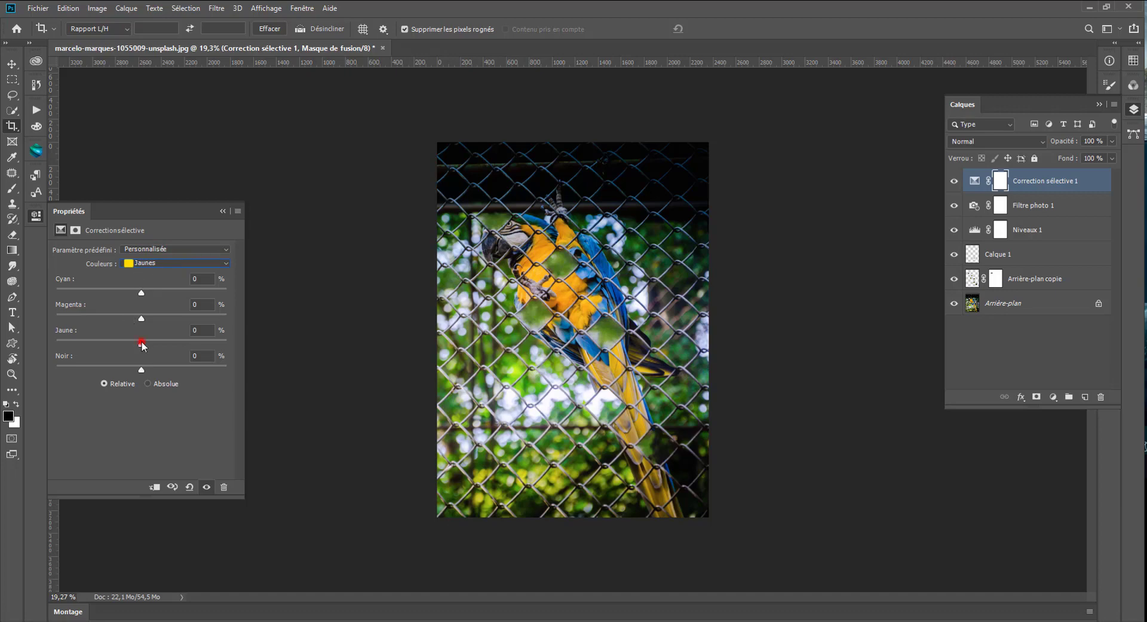
left_click_drag(199, 347, 196, 345)
mouse_move(141, 316)
left_mouse_down()
mouse_move(189, 316)
mouse_move(118, 314)
mouse_move(164, 292)
mouse_move(77, 276)
left_mouse_up()
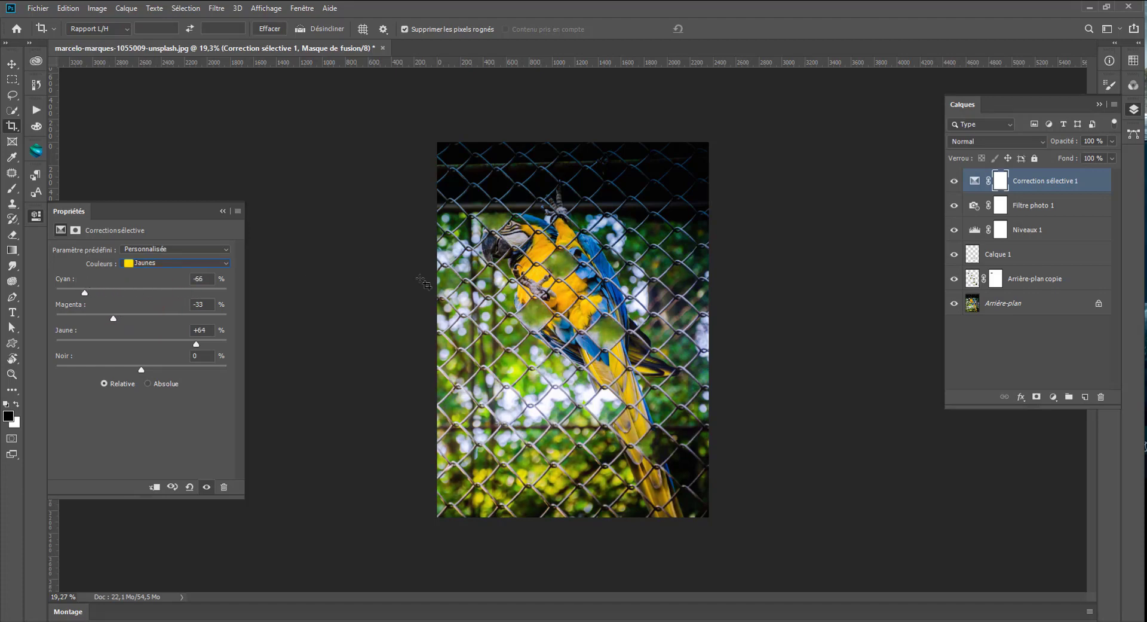
- Toggle the Selective Color layer's visibility several times to compare before and after
left_click(953, 182)
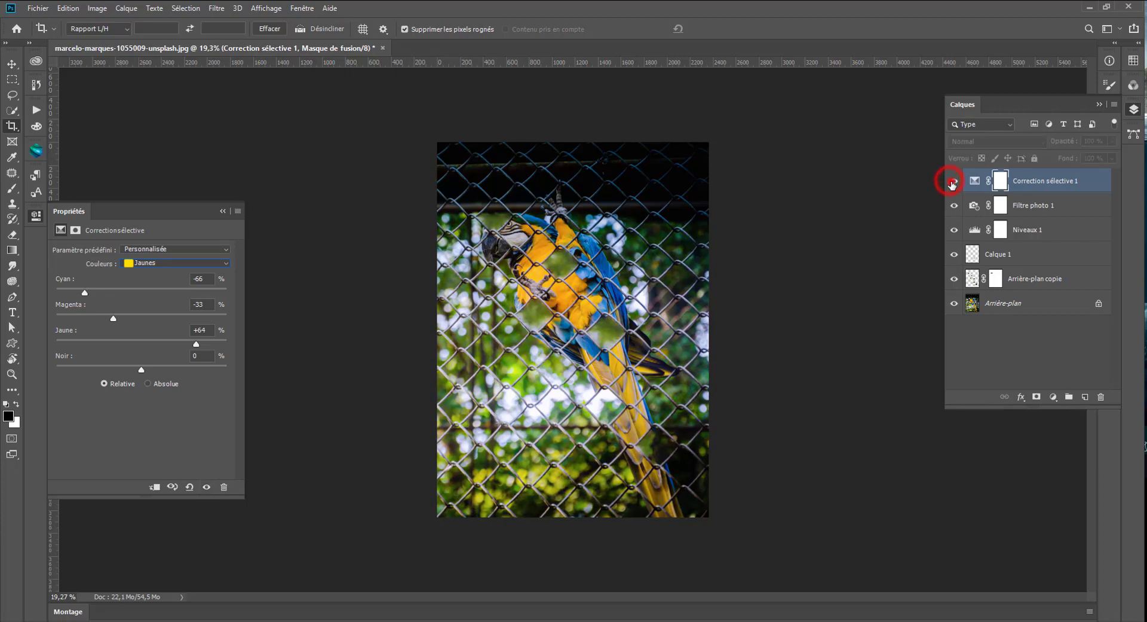
left_click(952, 182)
left_click(952, 182)
left_click(952, 181)
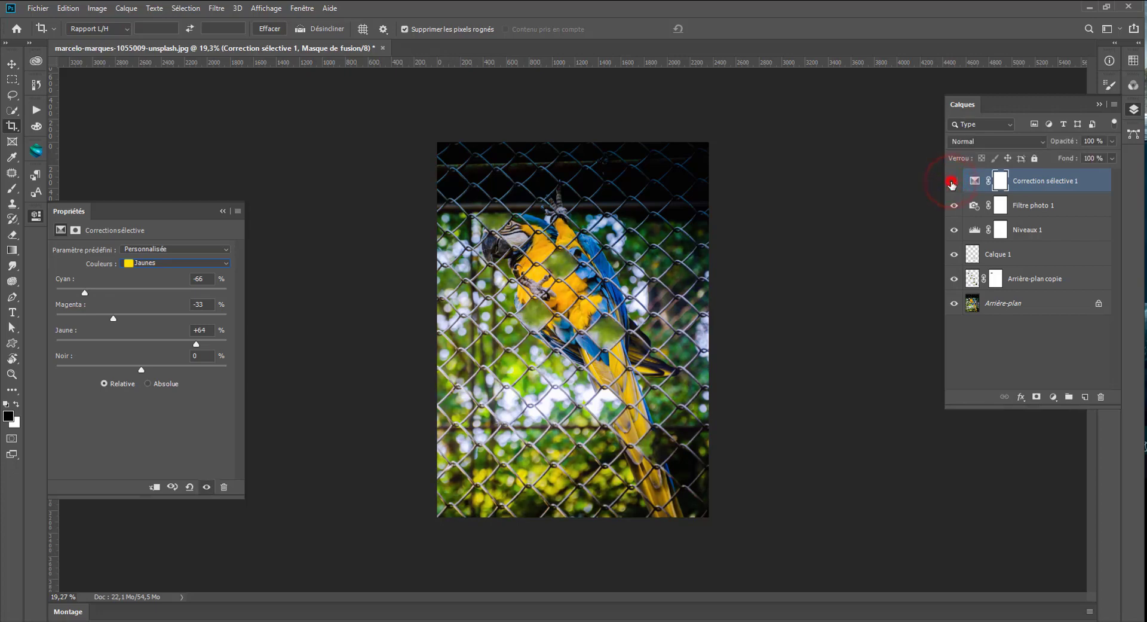
left_click(952, 182)
left_click(952, 182)
- Close the adjustment properties and select the Calque 1 patch layer
left_click(36, 215)
scroll(401, 394, "down", 2)
scroll(402, 394, "down", 1)
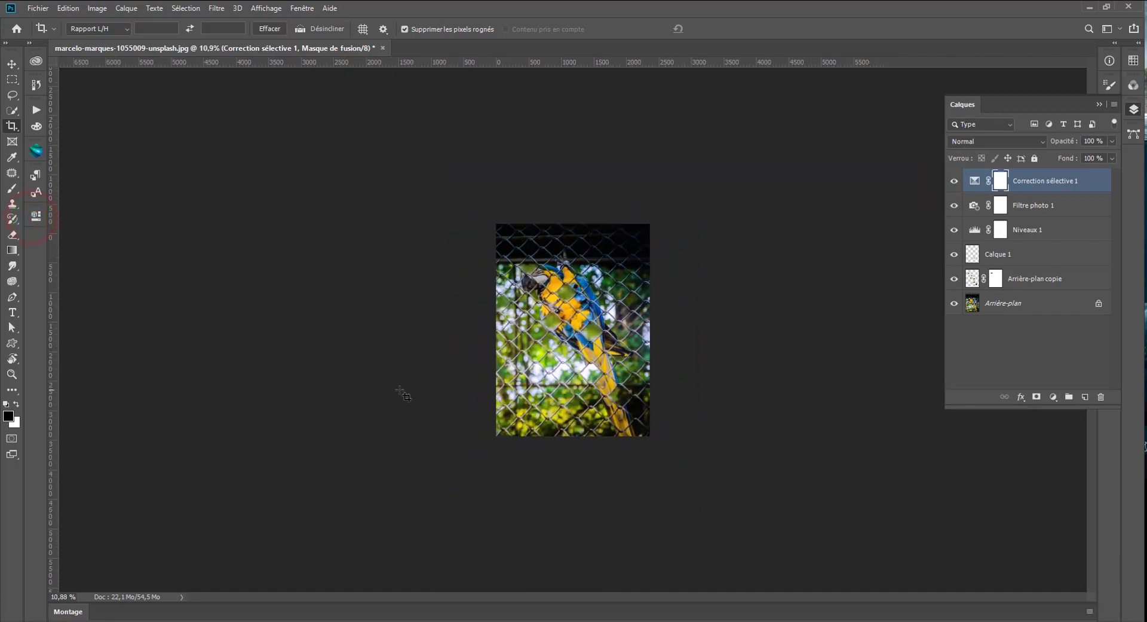
scroll(402, 394, "up", 2)
scroll(407, 398, "up", 1)
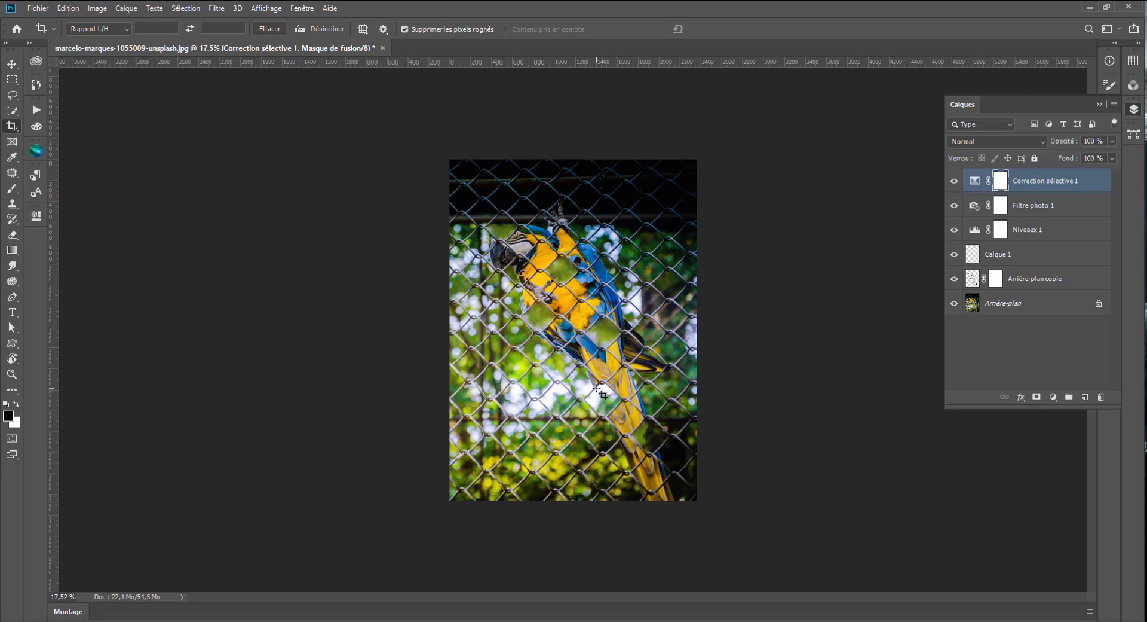
scroll(602, 395, "up", 6)
scroll(674, 461, "up", 1)
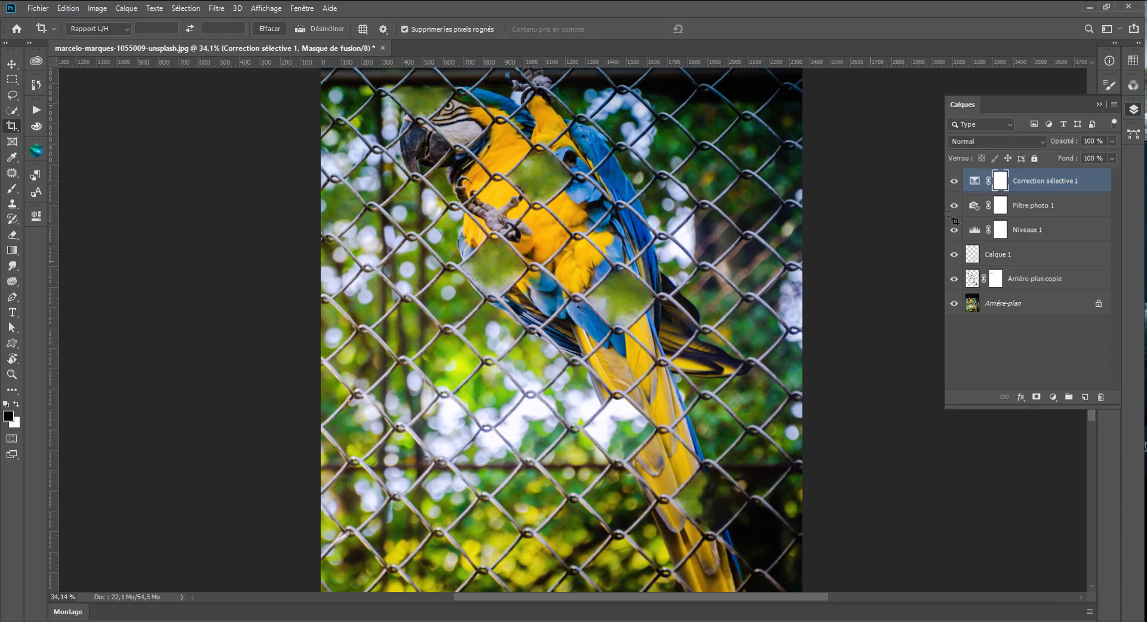
left_click(981, 256)
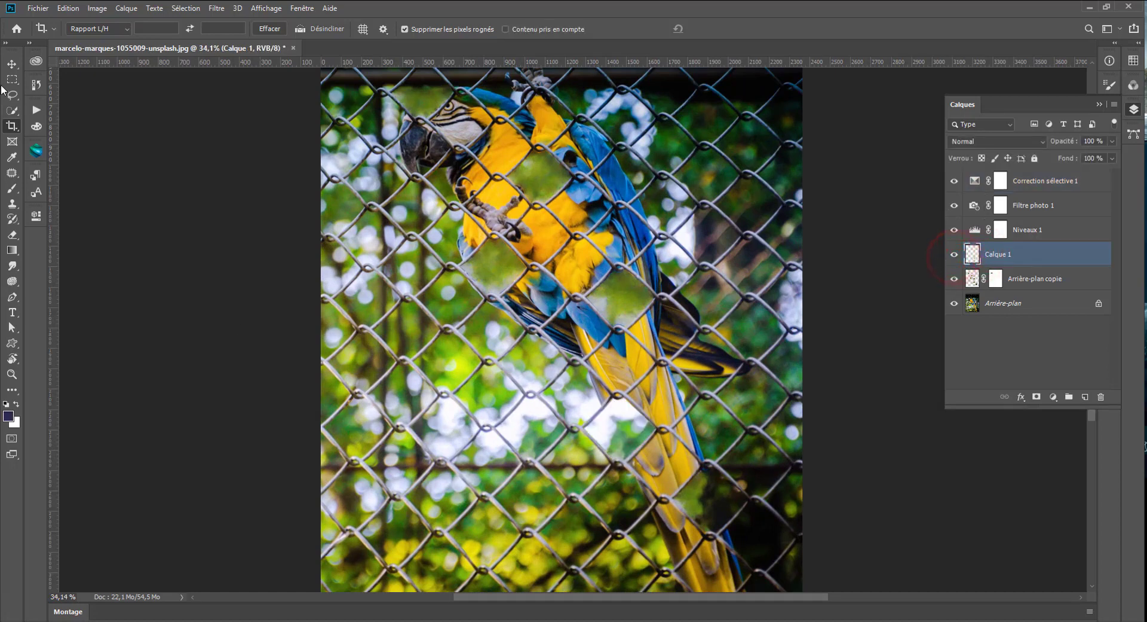
- Rotate the Calque 1 patch a quarter turn to 90° near the tail
left_click(12, 64)
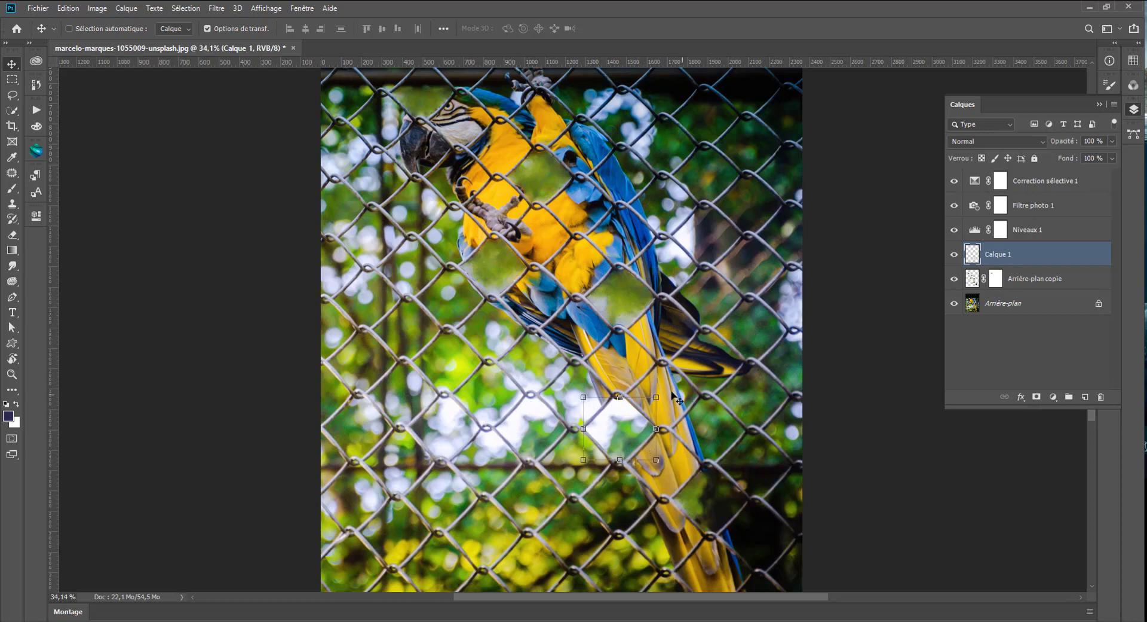
left_click_drag(661, 389, 596, 390)
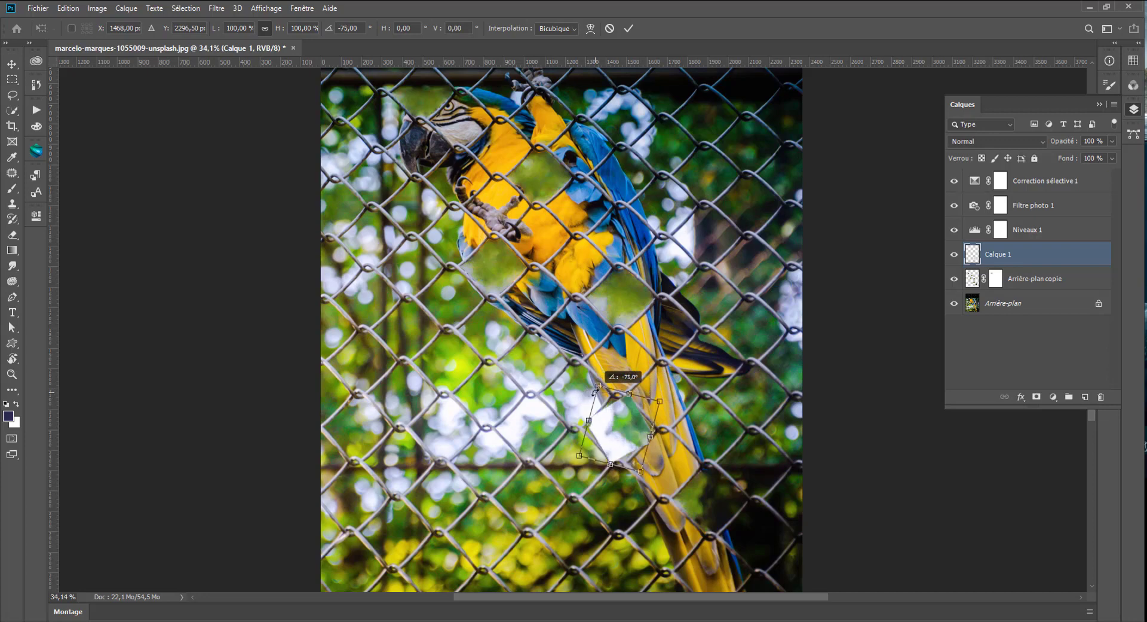
mouse_move(596, 389)
left_mouse_down()
mouse_move(617, 395)
mouse_move(627, 436)
left_mouse_up()
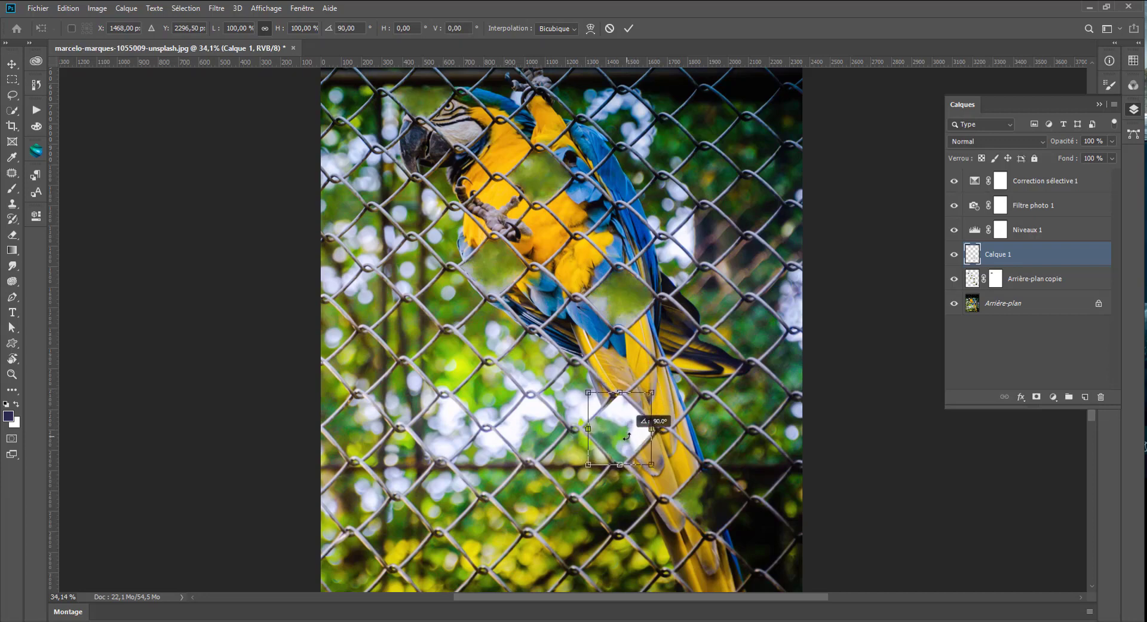
scroll(627, 437, "up", 1)
scroll(621, 438, "up", 1)
scroll(616, 439, "up", 1)
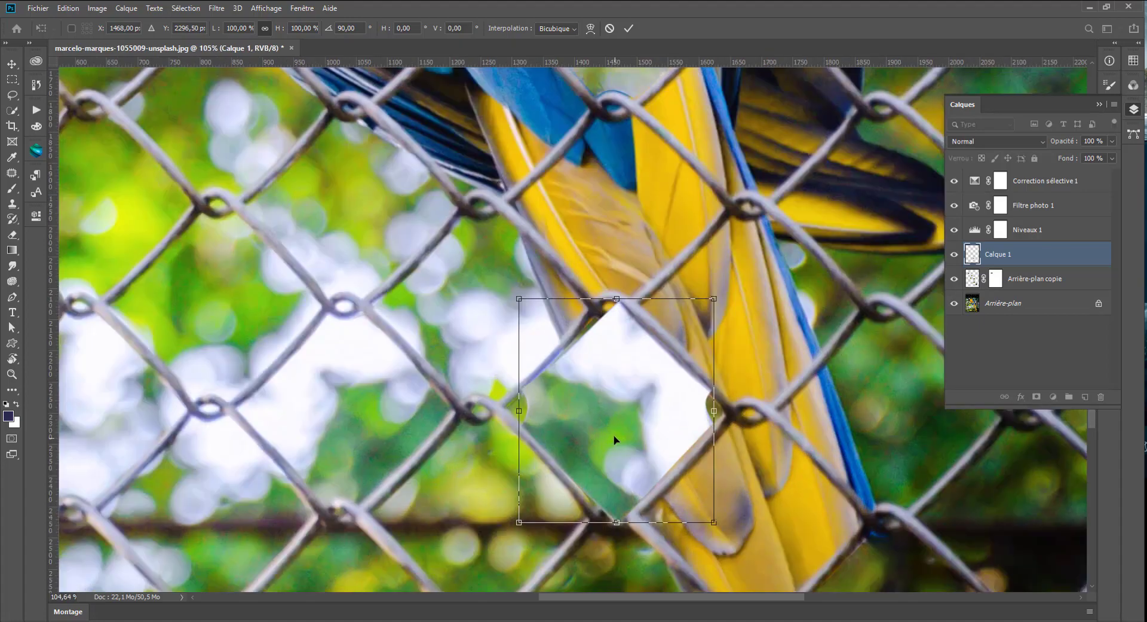
key("Return")
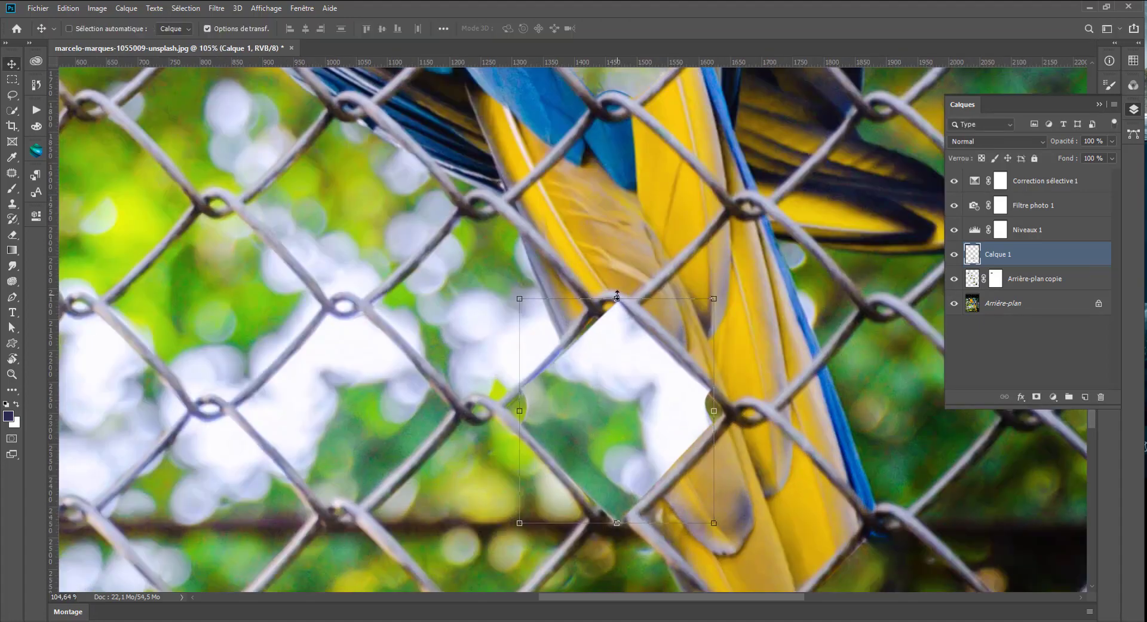
- Add a layer mask to Calque 1, paint black along the tail's fence wire, then undo
key("b")
left_click(1036, 396)
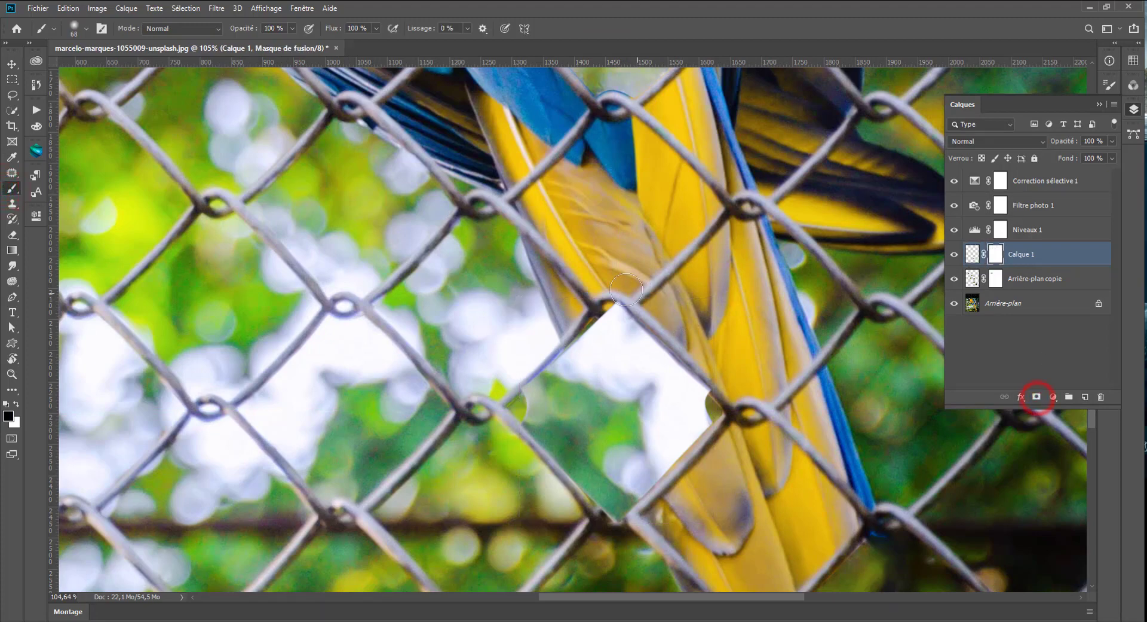
left_click_drag(610, 297, 616, 301)
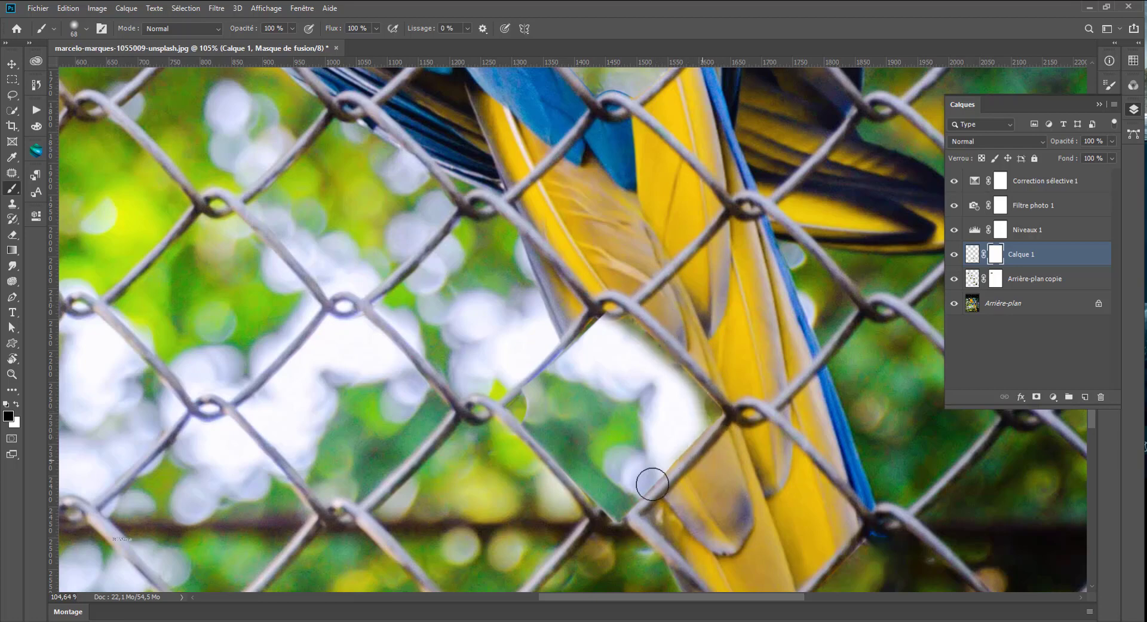
left_click_drag(694, 336, 600, 517)
key("ctrl+z")
key("ctrl+z")
key("ctrl+z")
key("ctrl+z")
key("ctrl+z")
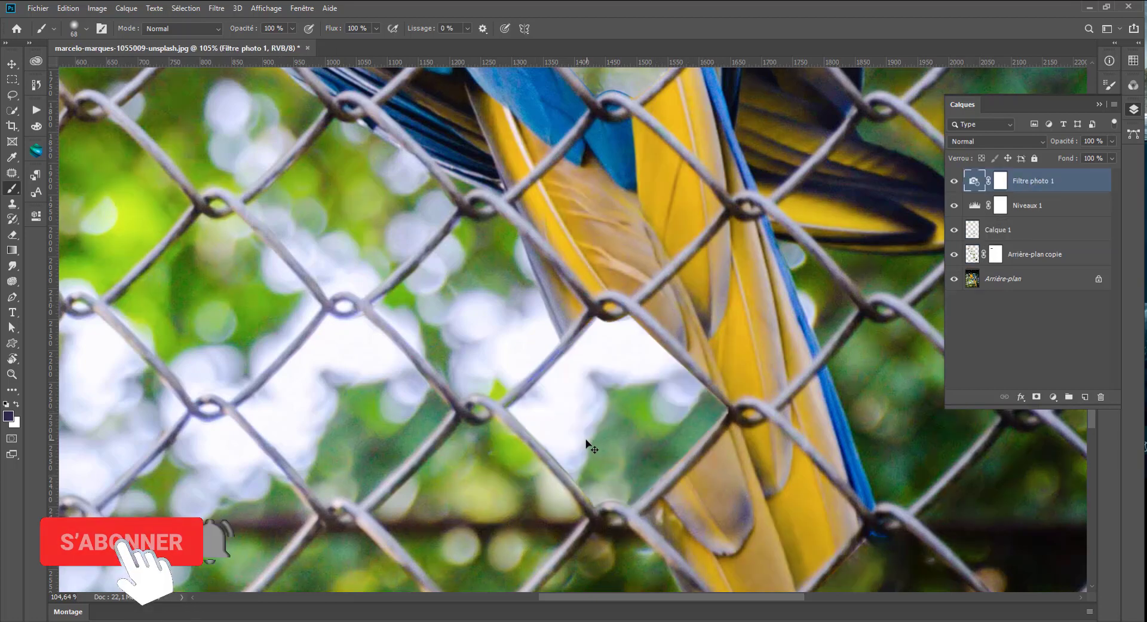
- Redo to restore Correction sélective 1 and zoom out to view the whole portrait
key("ctrl+shift+z")
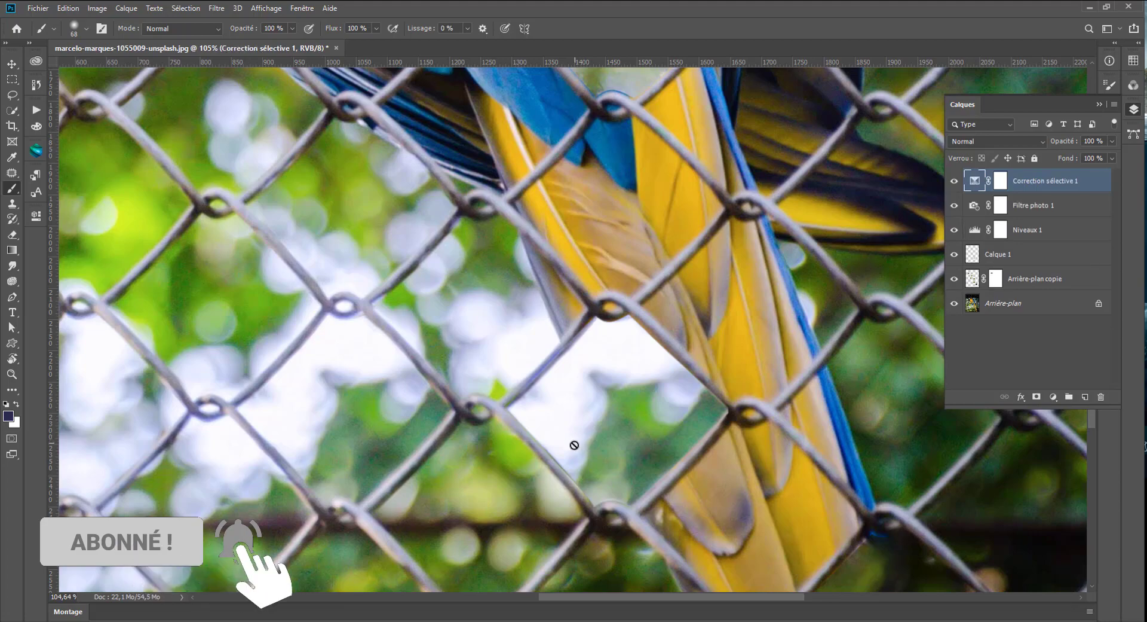
scroll(573, 448, "down", 3)
scroll(574, 448, "down", 2)
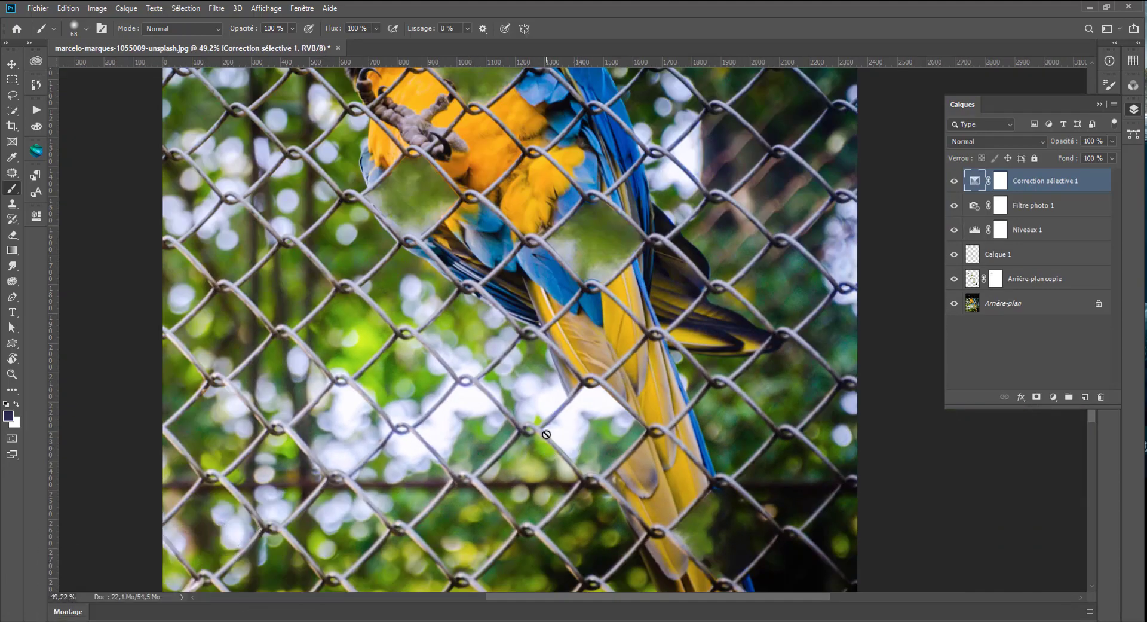
scroll(577, 426, "down", 2)
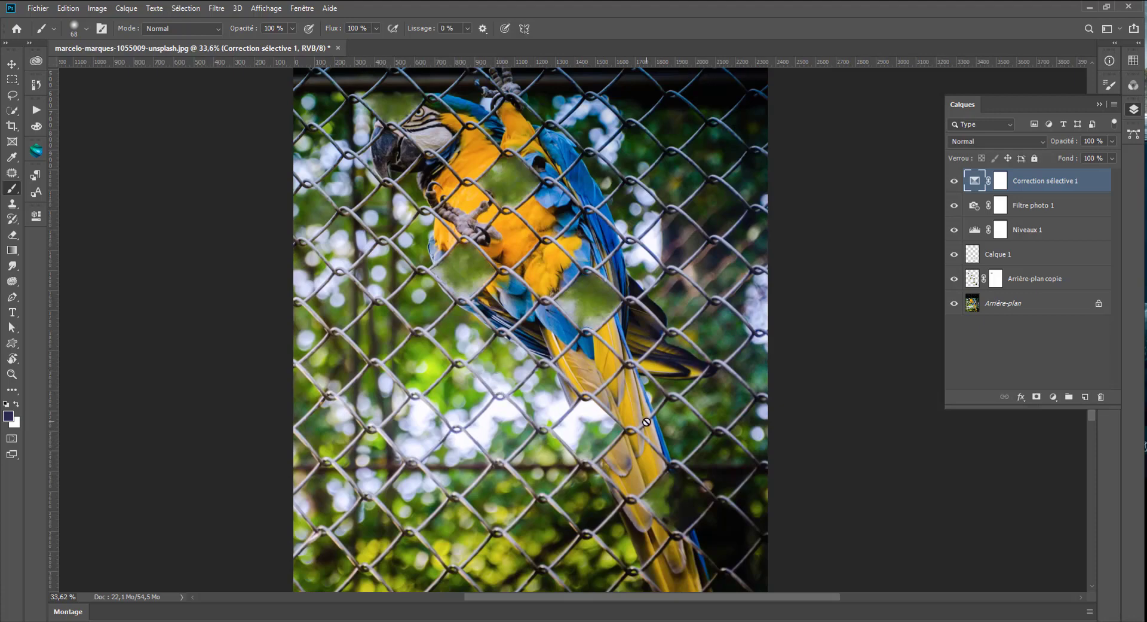
scroll(634, 454, "up", 2)
scroll(616, 478, "up", 1)
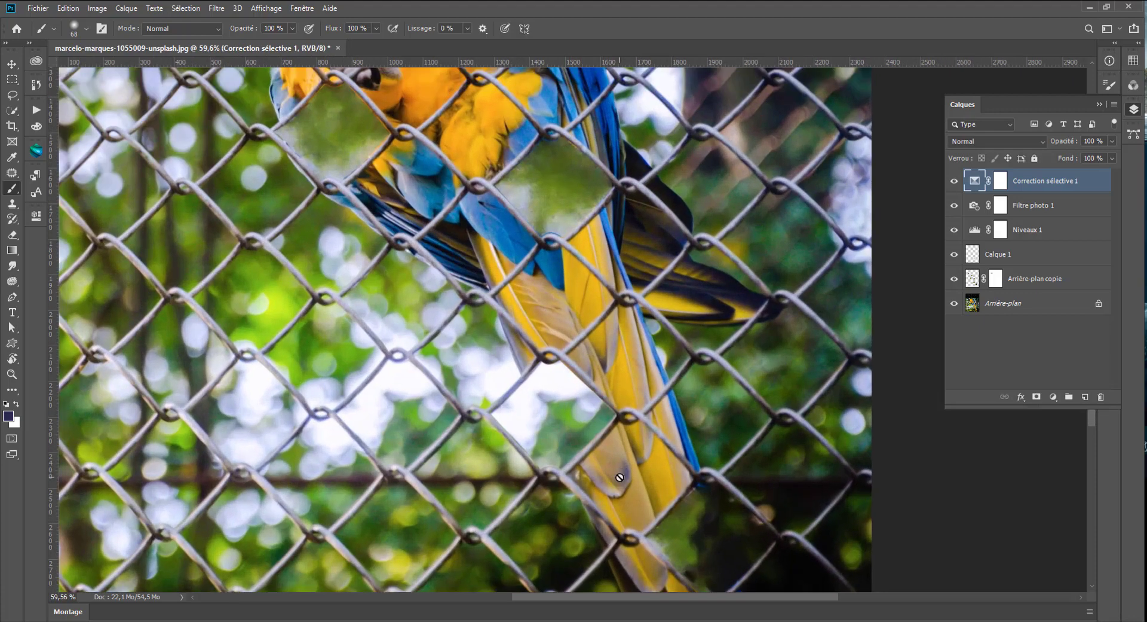
scroll(615, 478, "down", 2)
scroll(619, 476, "down", 2)
scroll(619, 476, "down", 1)
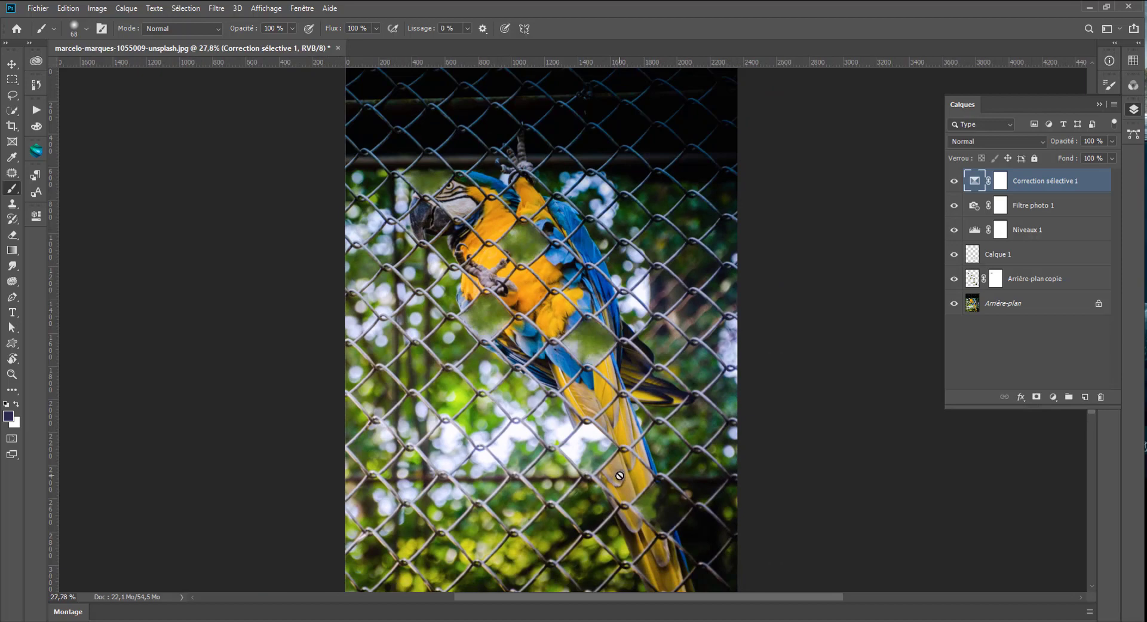